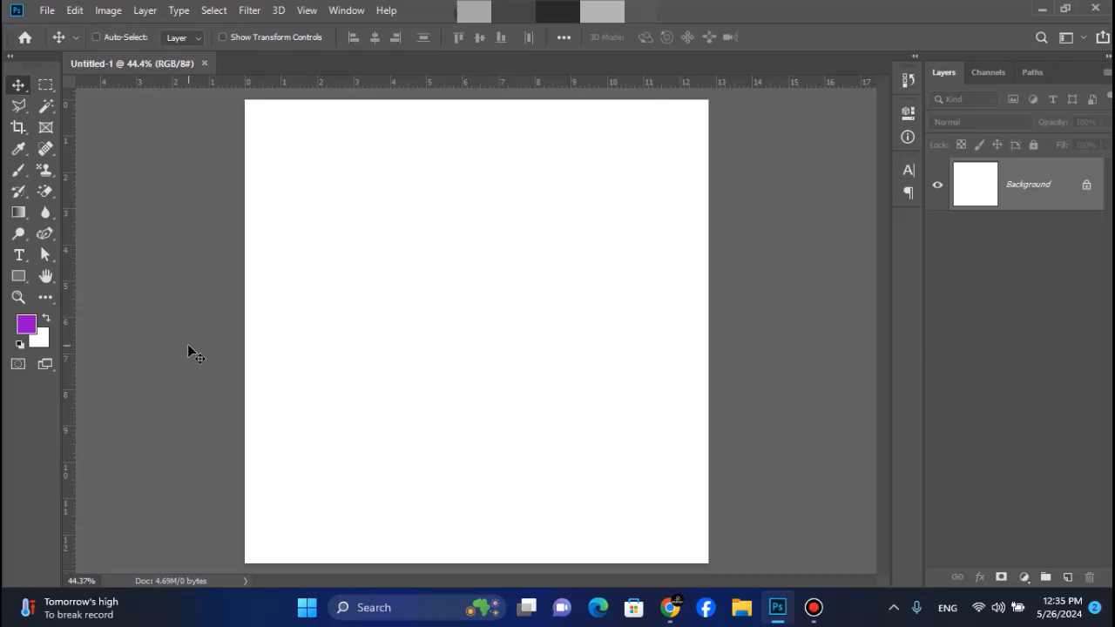
Step: Look through the marquee and shape tool groups, viewing the Rectangular Marquee and Rectangle tools
{"action": "left_click", "coordinate": [45, 87]}
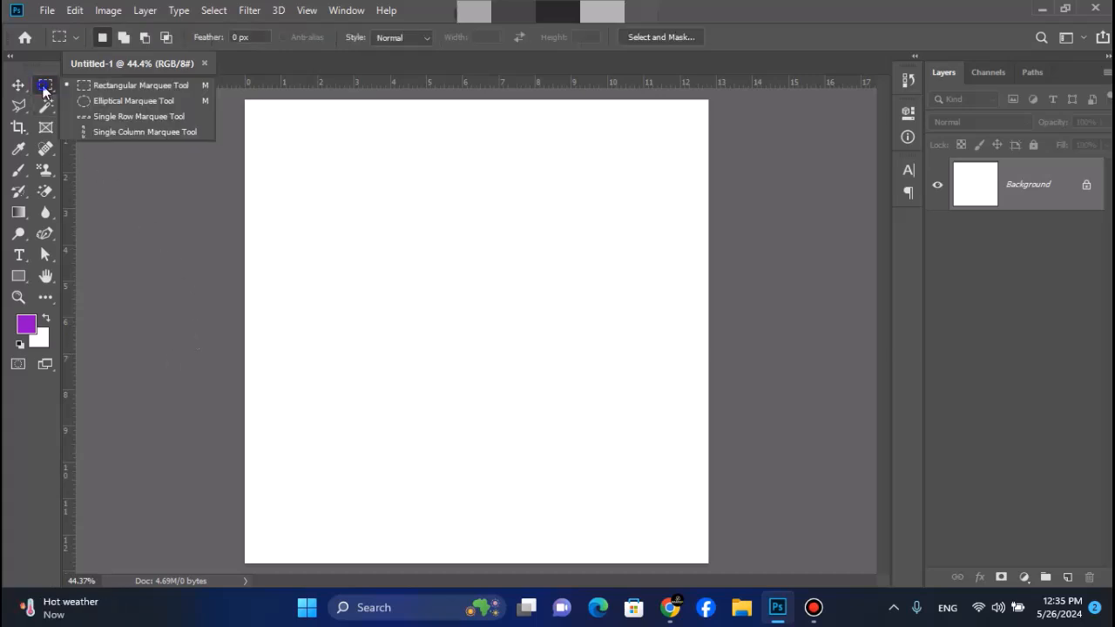
{"action": "left_click", "coordinate": [99, 87]}
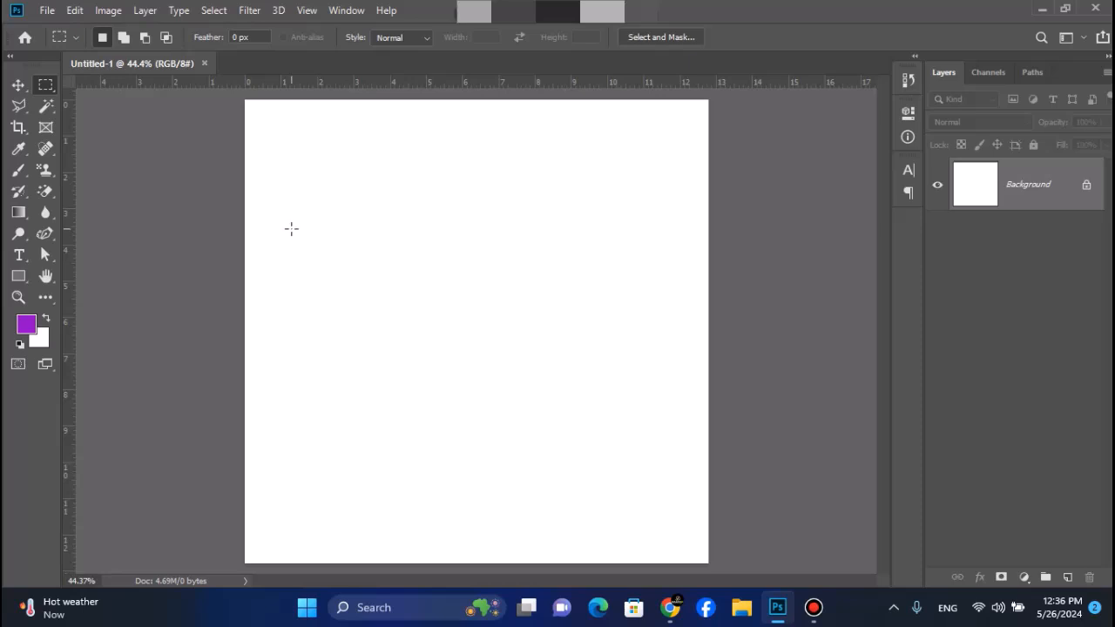
{"action": "left_click", "coordinate": [17, 277]}
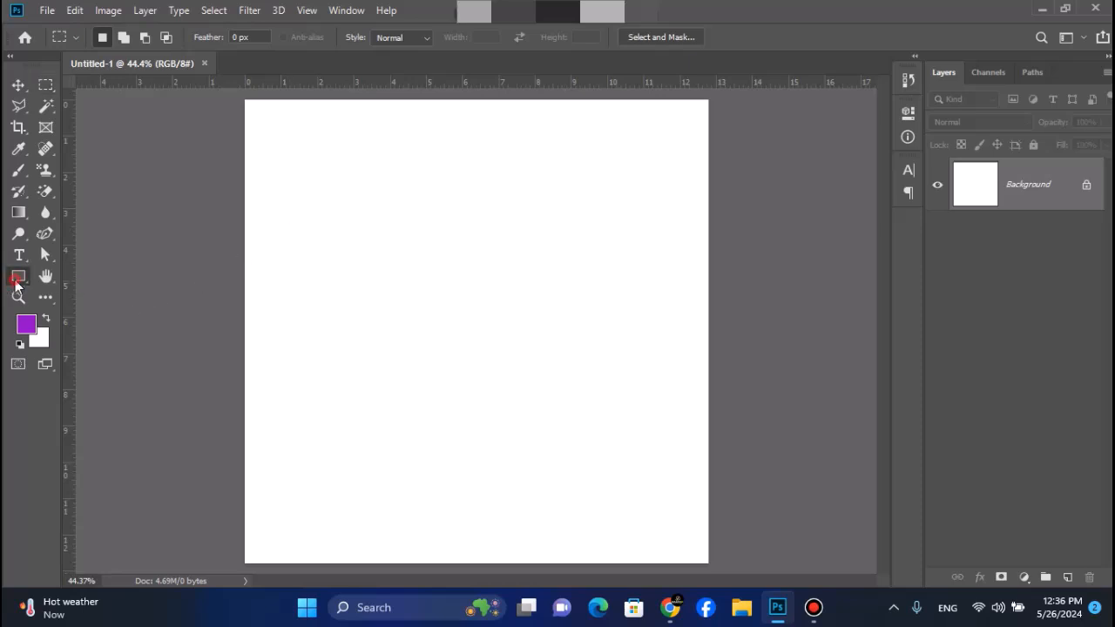
{"action": "right_click", "coordinate": [18, 278]}
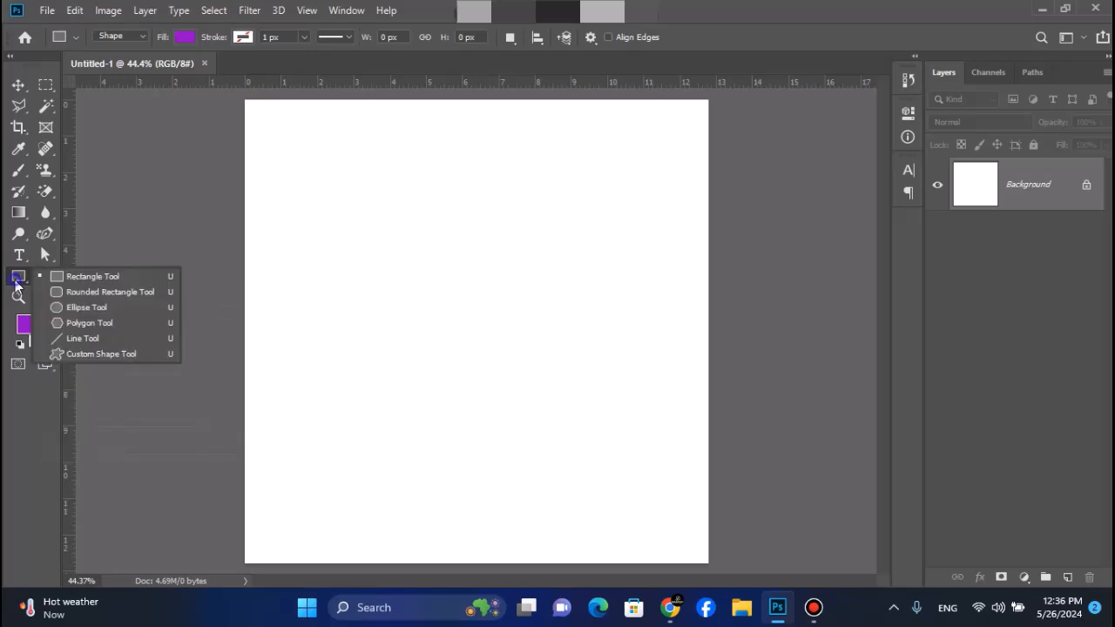
{"action": "left_click", "coordinate": [78, 276]}
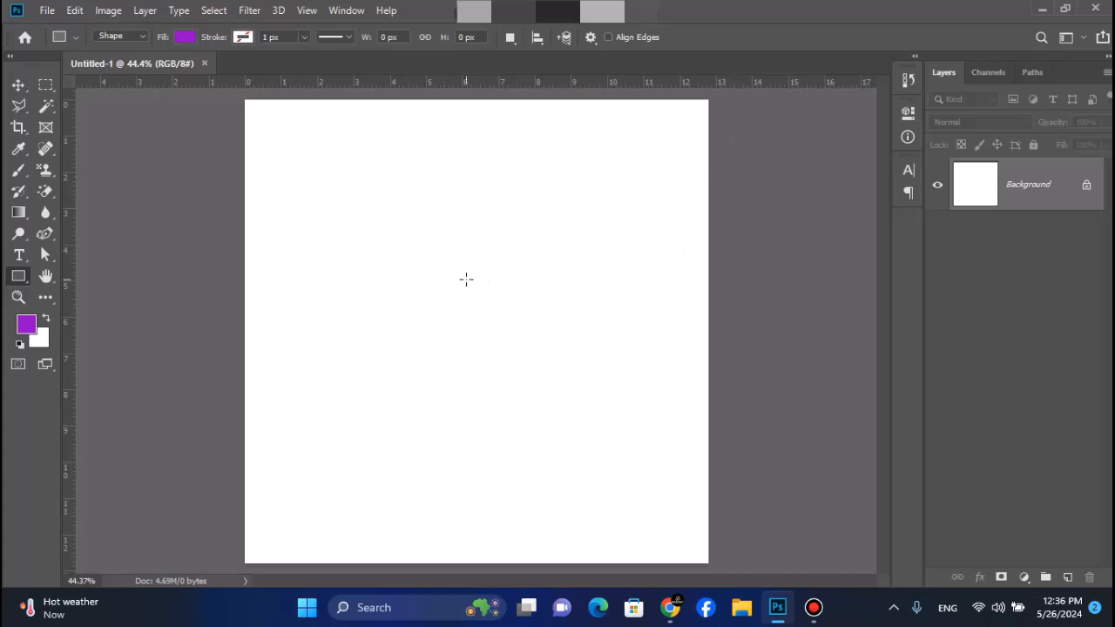
{"action": "right_click", "coordinate": [19, 278]}
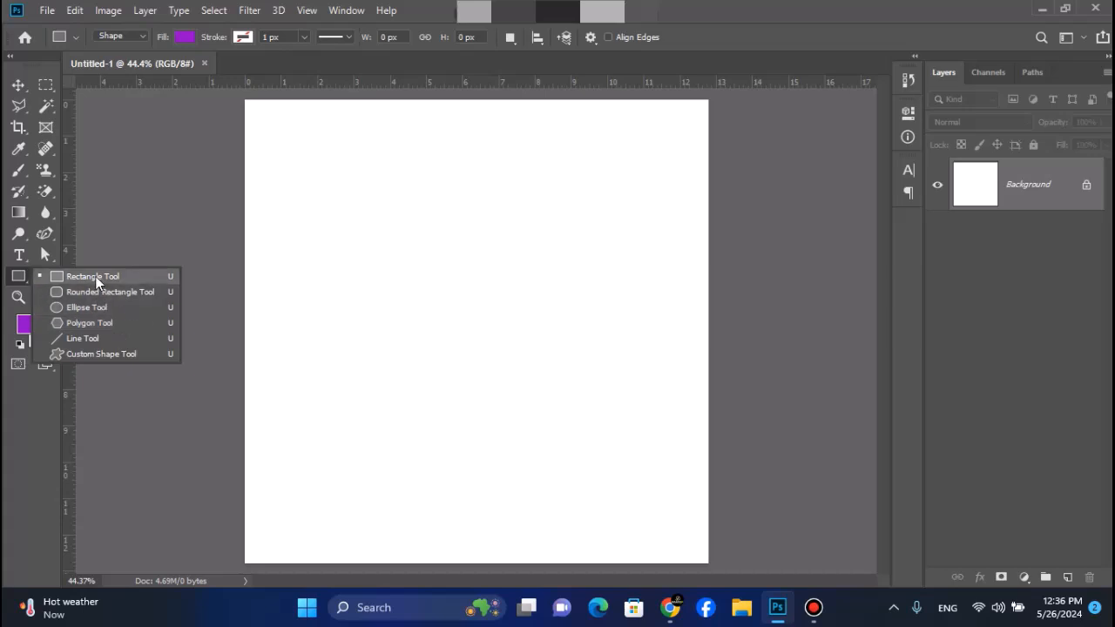
{"action": "left_click", "coordinate": [95, 277]}
{"action": "right_click", "coordinate": [23, 280]}
{"action": "left_click", "coordinate": [51, 276]}
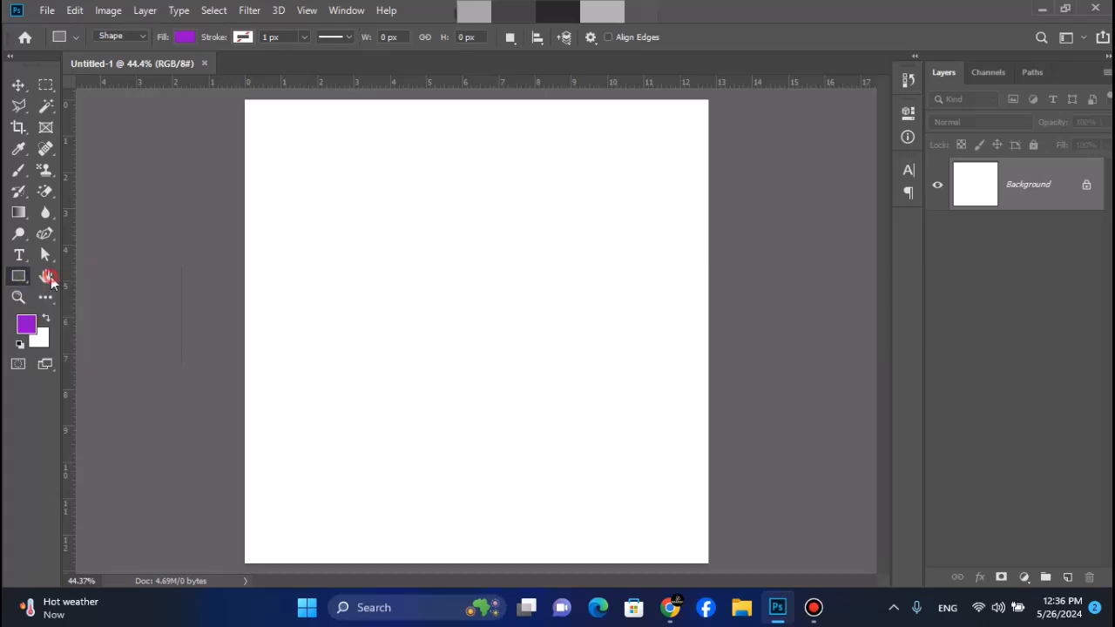
Step: Examine the pen tool group, and compare the Rectangle tool's options with those of the Rectangular Marquee
{"action": "left_click", "coordinate": [48, 236]}
{"action": "right_click", "coordinate": [46, 234]}
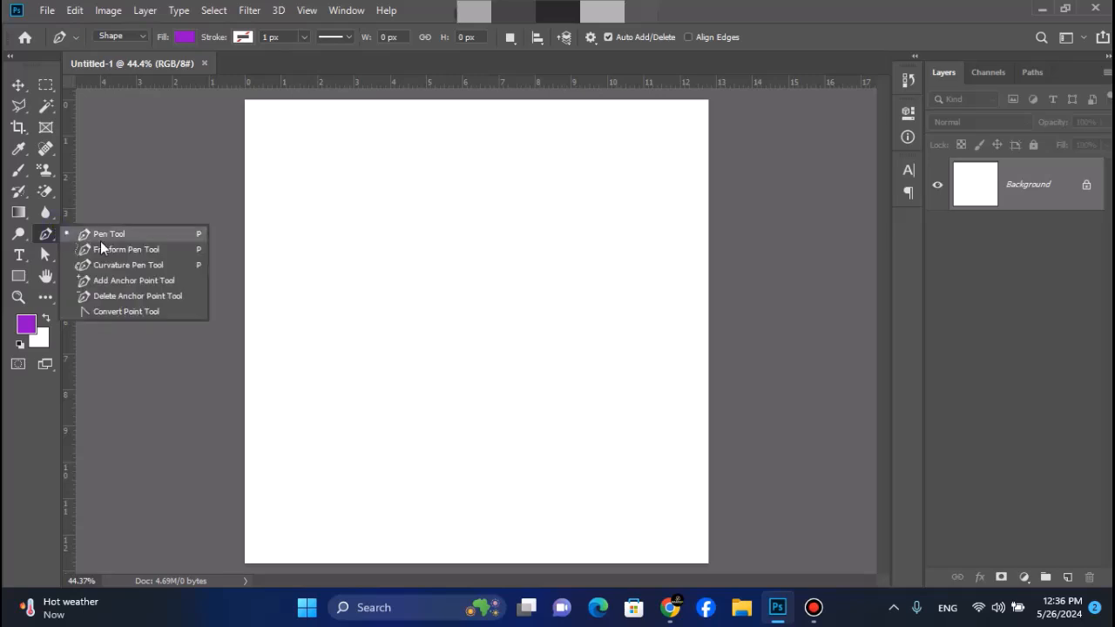
{"action": "left_click", "coordinate": [16, 277]}
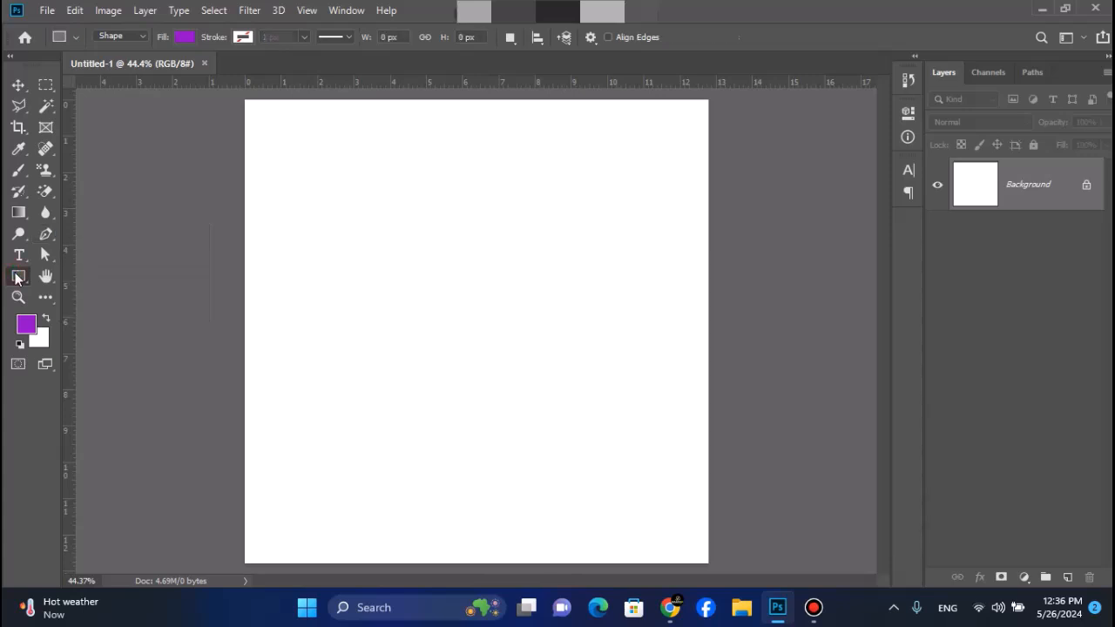
{"action": "right_click", "coordinate": [15, 277]}
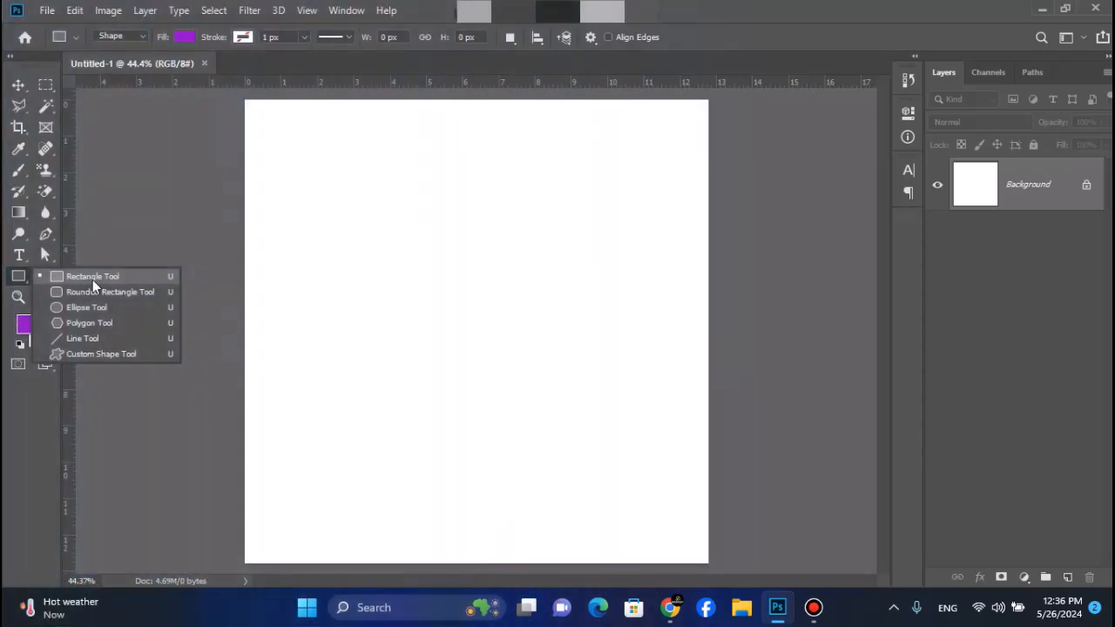
{"action": "left_click", "coordinate": [93, 279]}
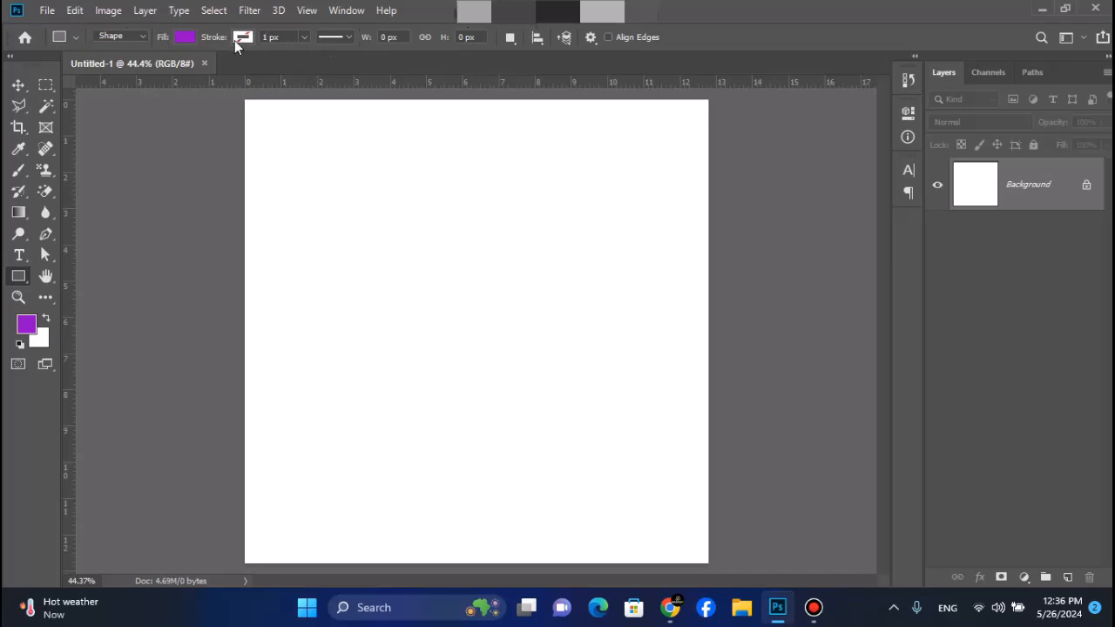
{"action": "left_click", "coordinate": [38, 84]}
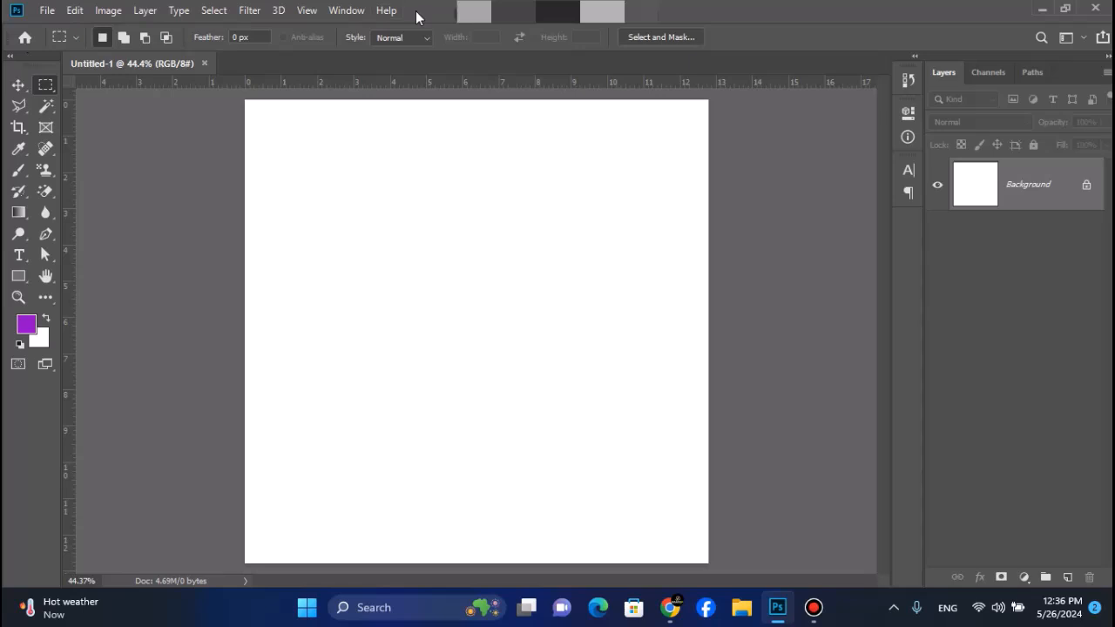
{"action": "left_click", "coordinate": [17, 279]}
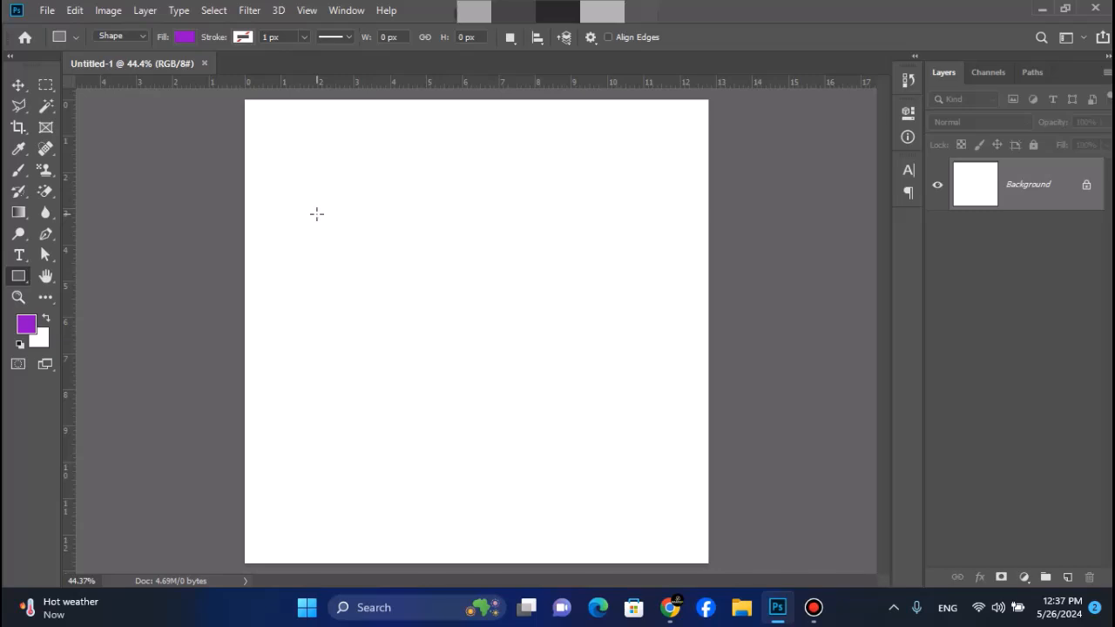
Step: Switch the Rectangle tool's drawing mode to Pixels, Shape and Path in turn, and return it to Shape
{"action": "left_click", "coordinate": [144, 37]}
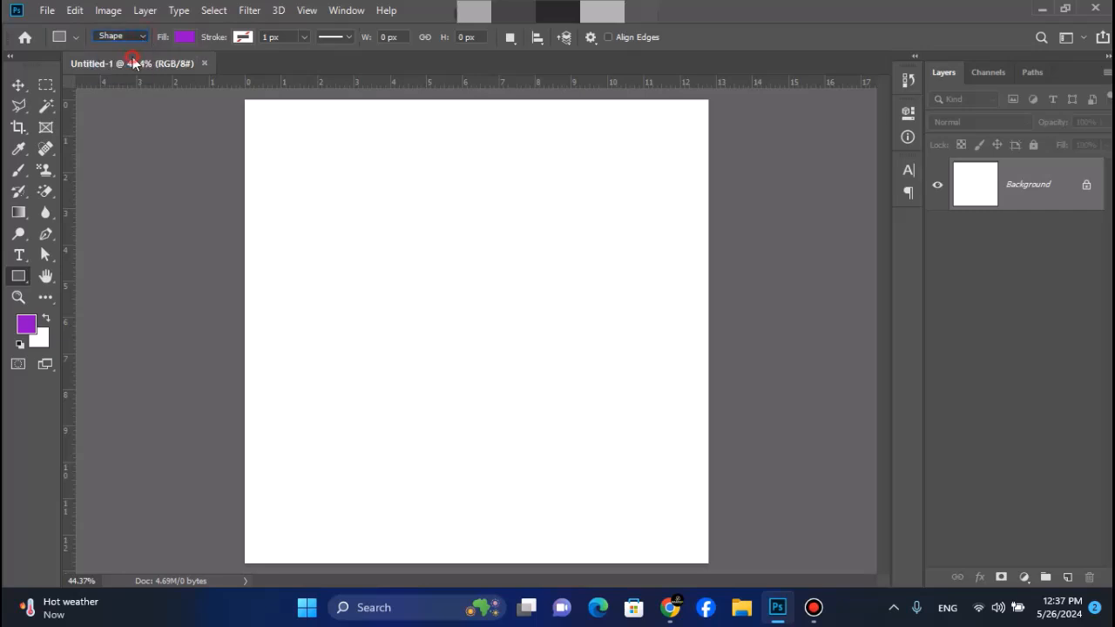
{"action": "left_click", "coordinate": [130, 59]}
{"action": "left_click", "coordinate": [140, 38]}
{"action": "left_click", "coordinate": [125, 73]}
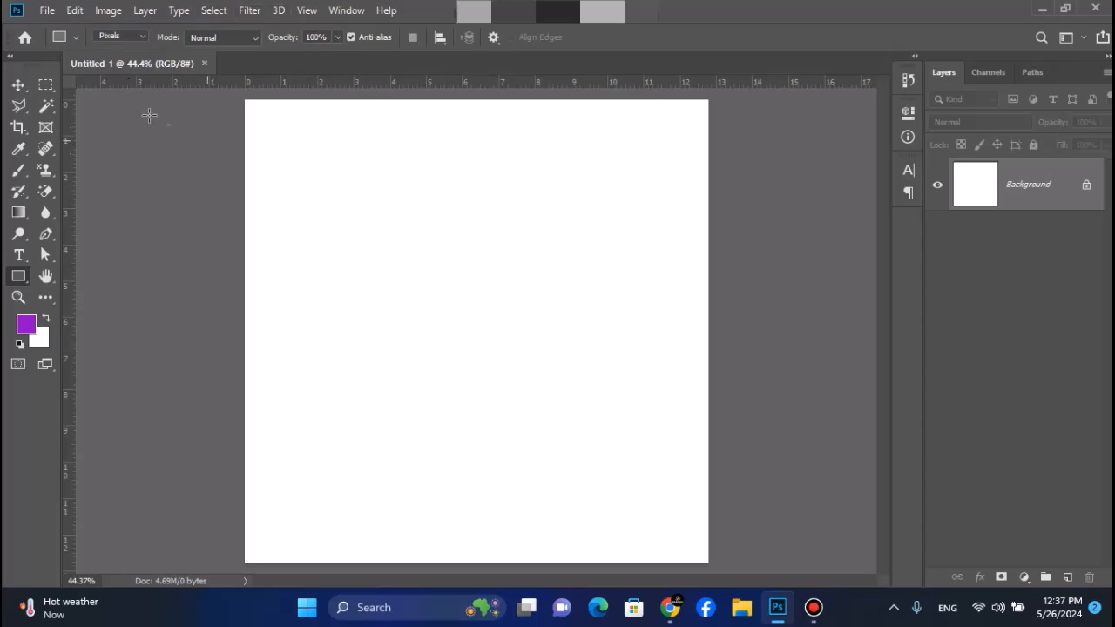
{"action": "left_click", "coordinate": [132, 37]}
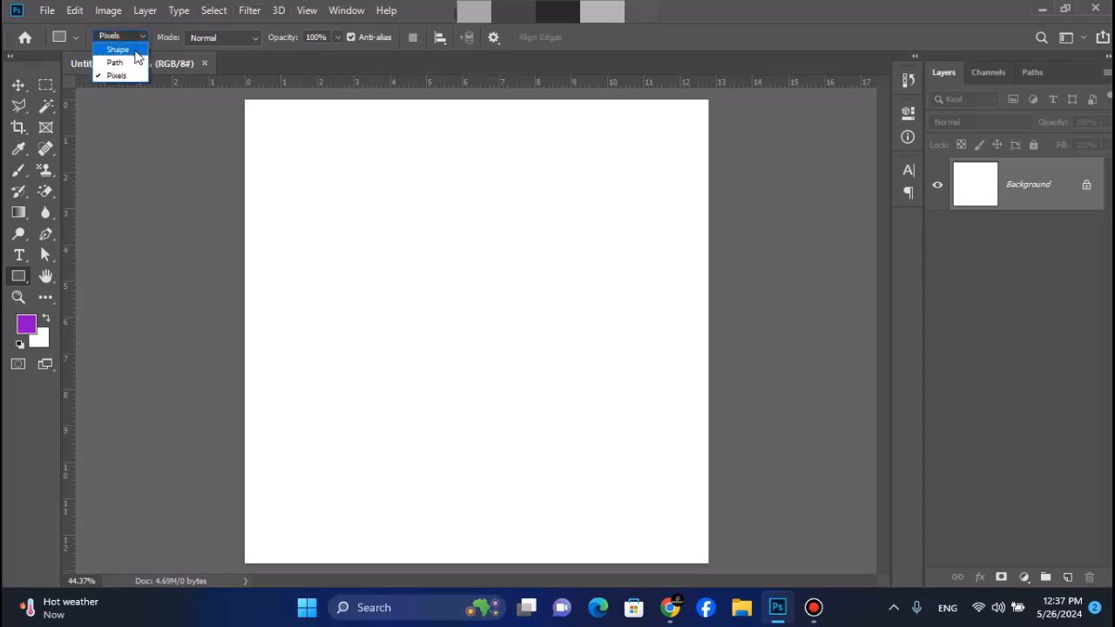
{"action": "left_click", "coordinate": [135, 51]}
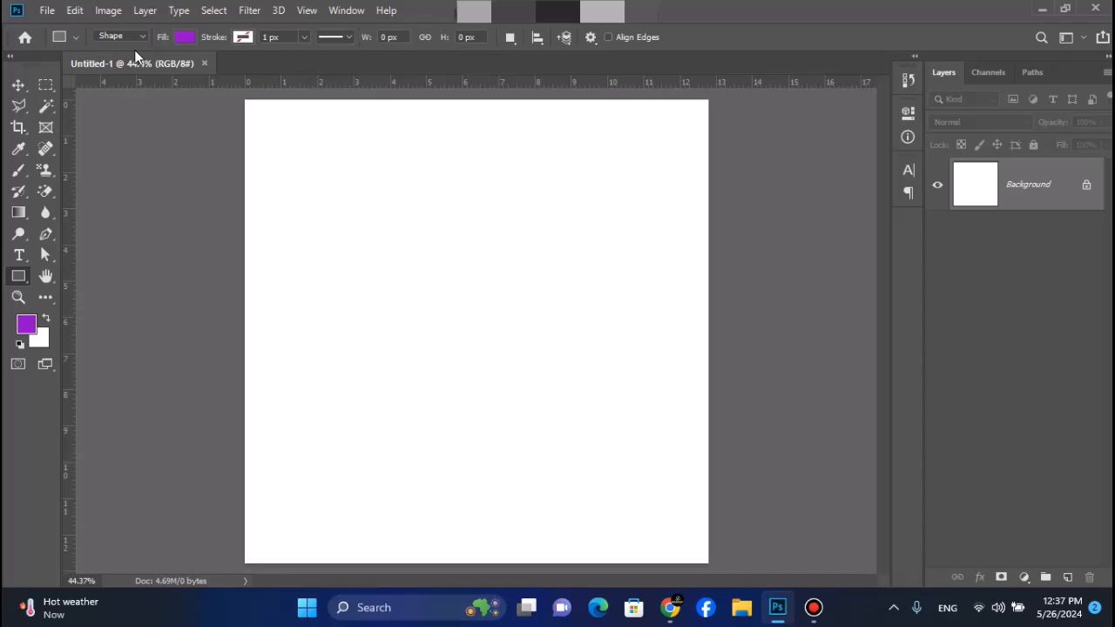
{"action": "left_click", "coordinate": [138, 35]}
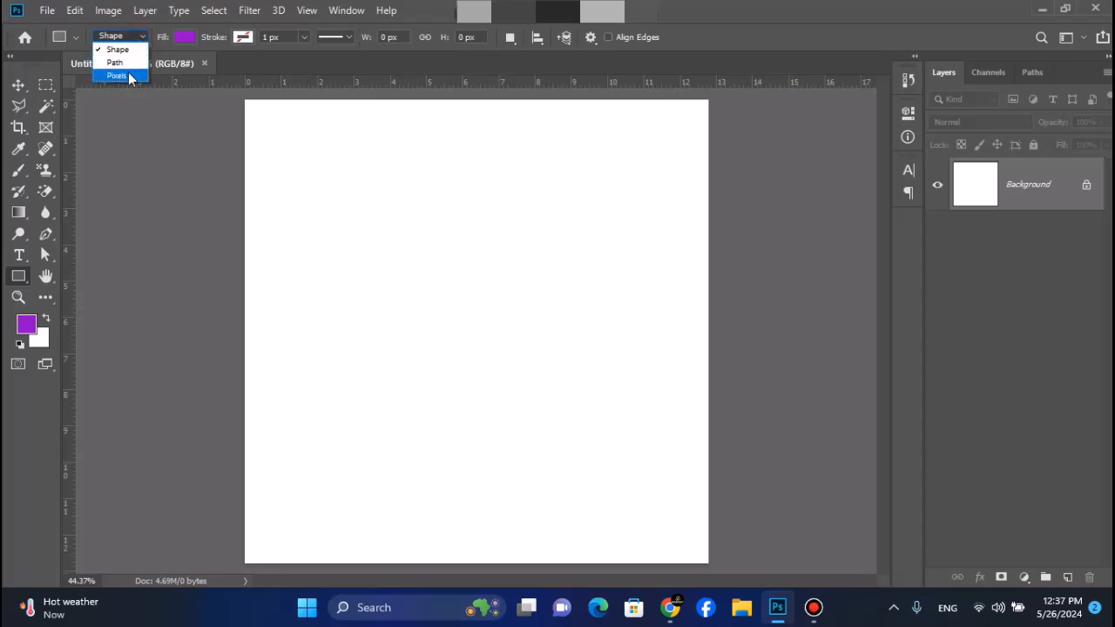
{"action": "left_click", "coordinate": [121, 63]}
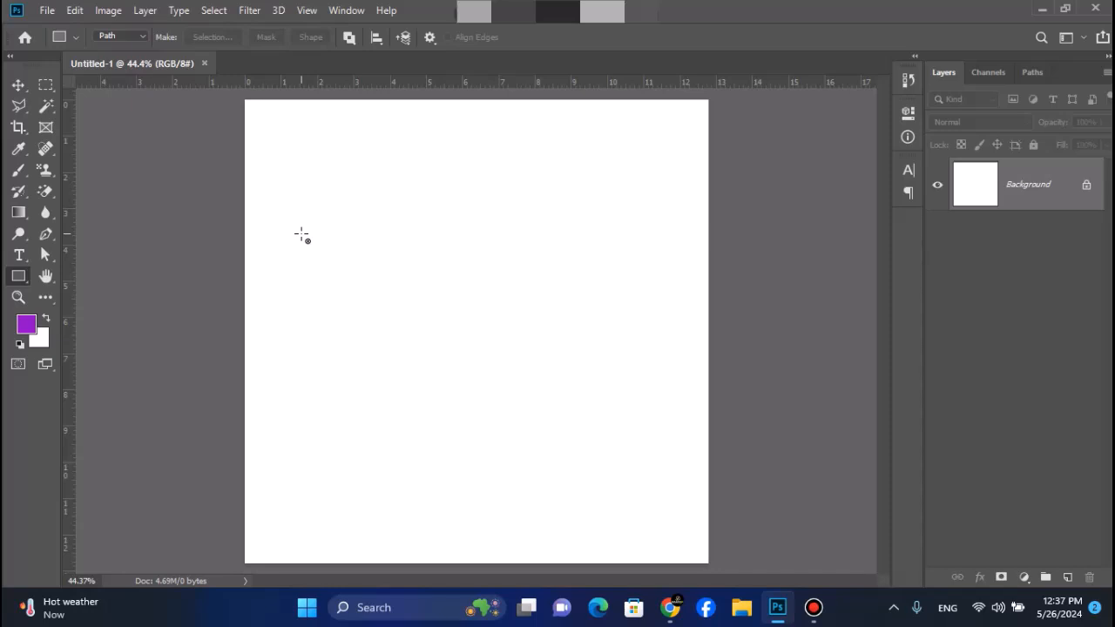
{"action": "left_click", "coordinate": [127, 36]}
{"action": "left_click", "coordinate": [130, 50]}
{"action": "left_click", "coordinate": [130, 36]}
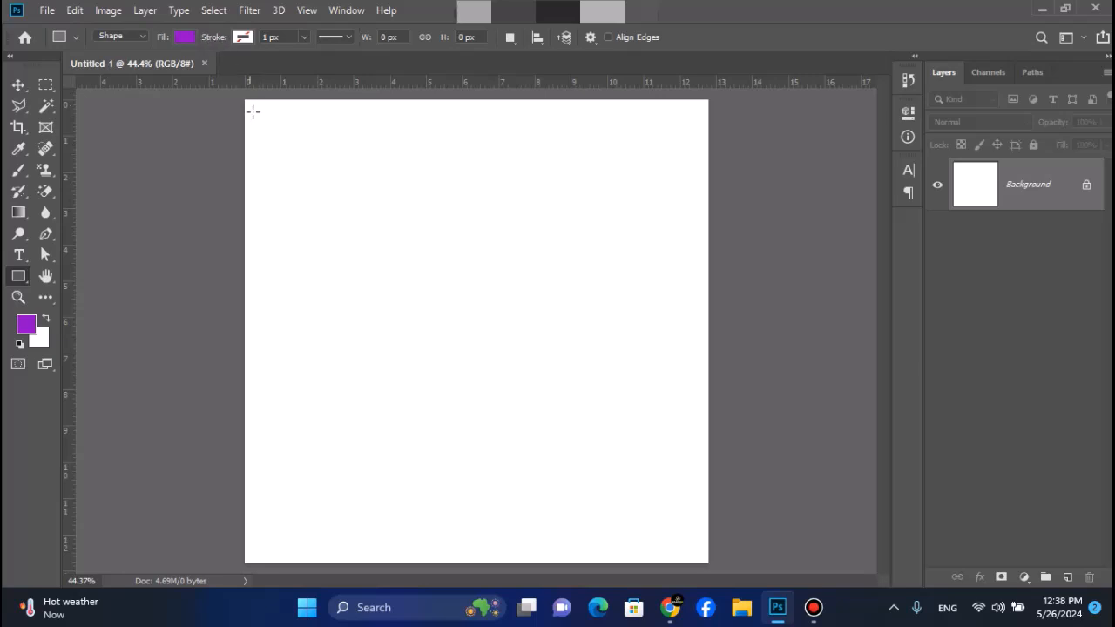
Step: Draw a purple rectangle shape of about 896 × 315 px in the upper part of the canvas and collapse its properties
{"action": "left_click", "coordinate": [18, 277]}
{"action": "left_click_drag", "start_coordinate": [293, 185], "coordinate": [617, 299]}
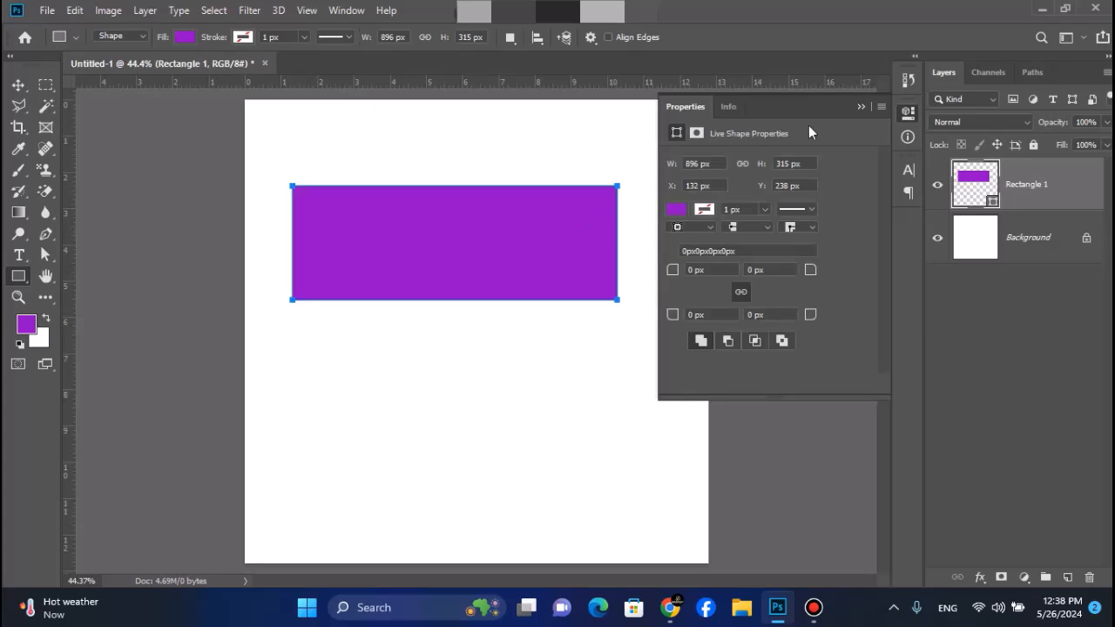
{"action": "left_click", "coordinate": [864, 103]}
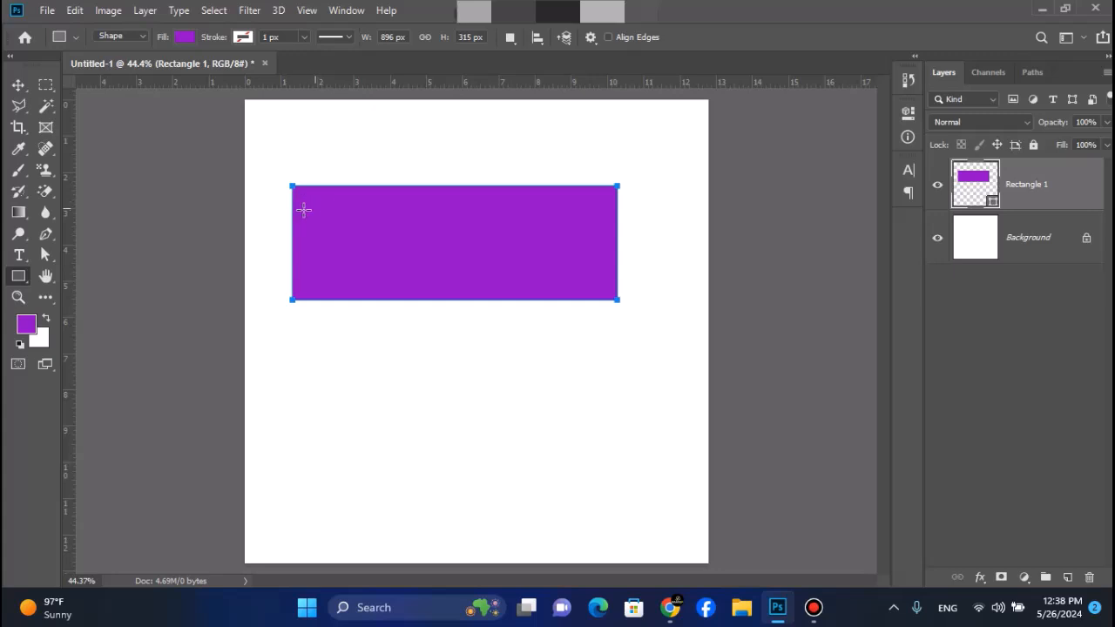
Step: Move the purple rectangle down to the centre of the canvas with the Move tool
{"action": "left_click", "coordinate": [17, 85]}
{"action": "left_click_drag", "start_coordinate": [359, 251], "coordinate": [418, 357]}
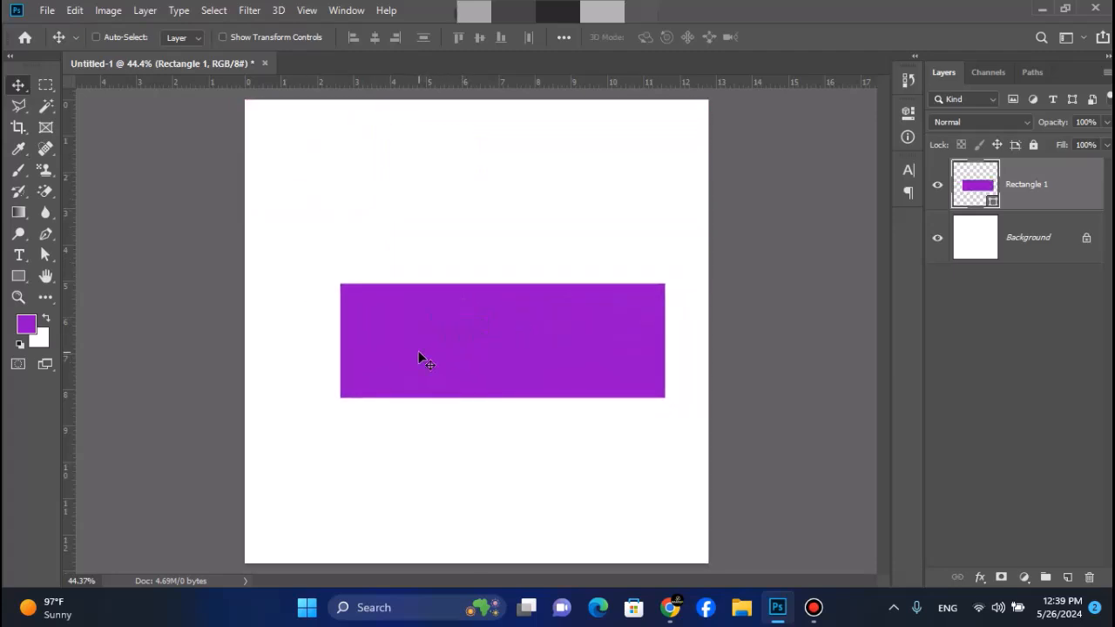
{"action": "left_click_drag", "start_coordinate": [422, 357], "coordinate": [393, 328]}
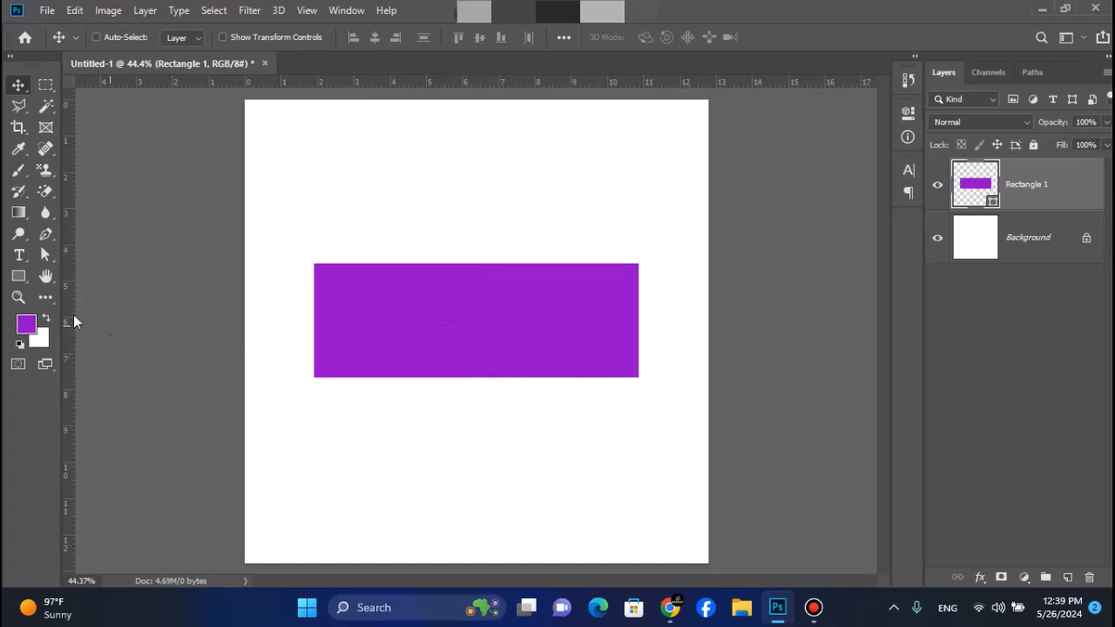
Step: Set the foreground colour to bright orange (H 42, S 99, B 100) and fill the rectangle shape with it
{"action": "left_click", "coordinate": [26, 324]}
{"action": "left_click_drag", "start_coordinate": [844, 388], "coordinate": [856, 489]}
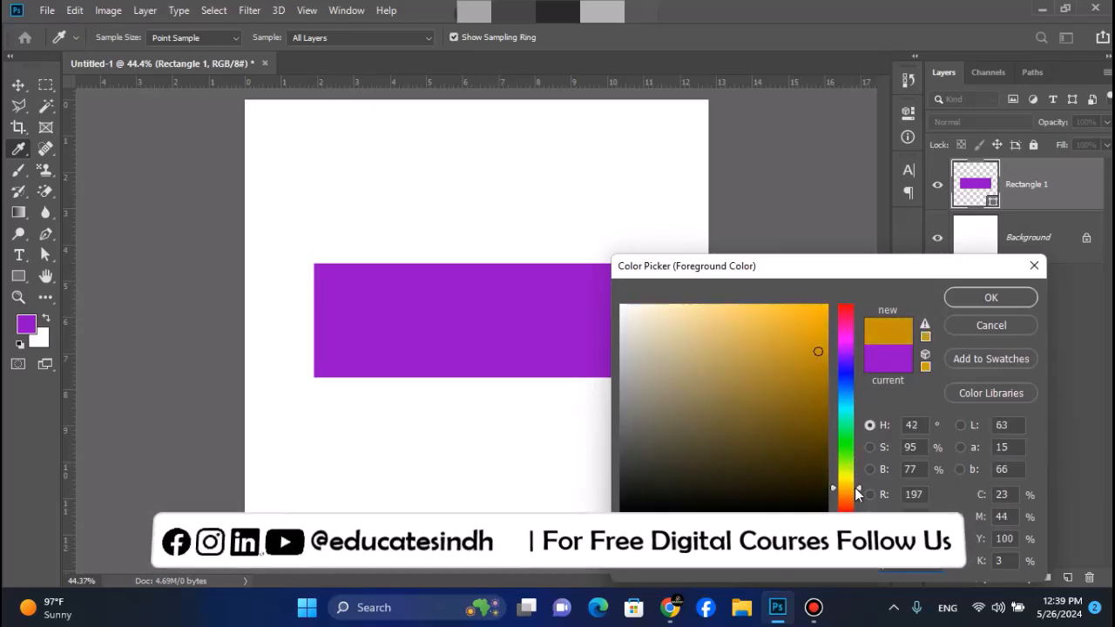
{"action": "left_click_drag", "start_coordinate": [805, 355], "coordinate": [818, 327]}
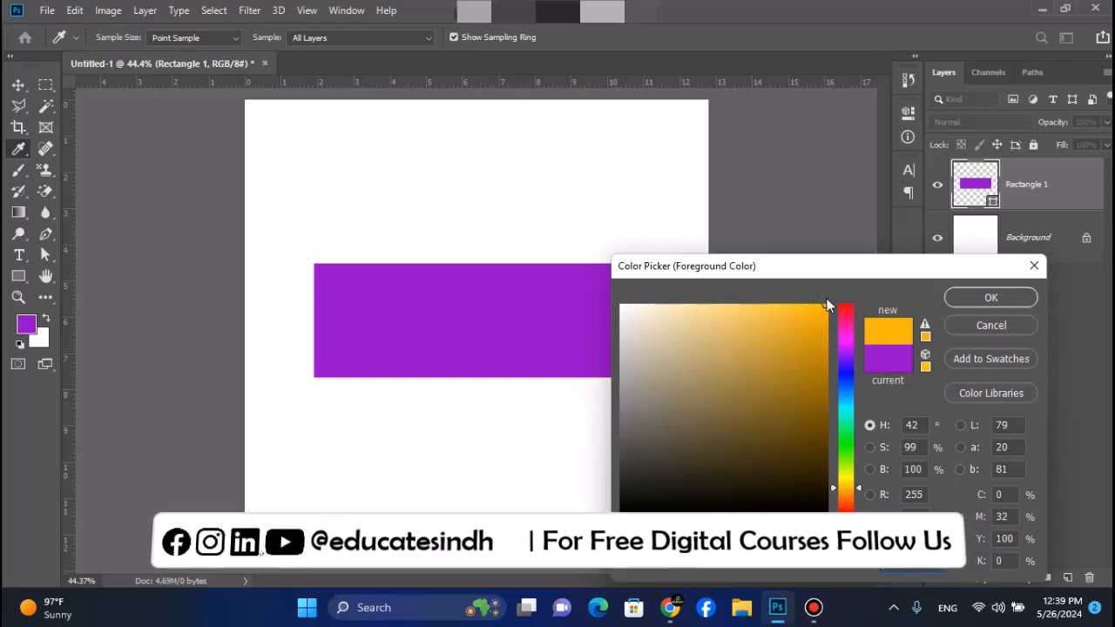
{"action": "left_click", "coordinate": [991, 297]}
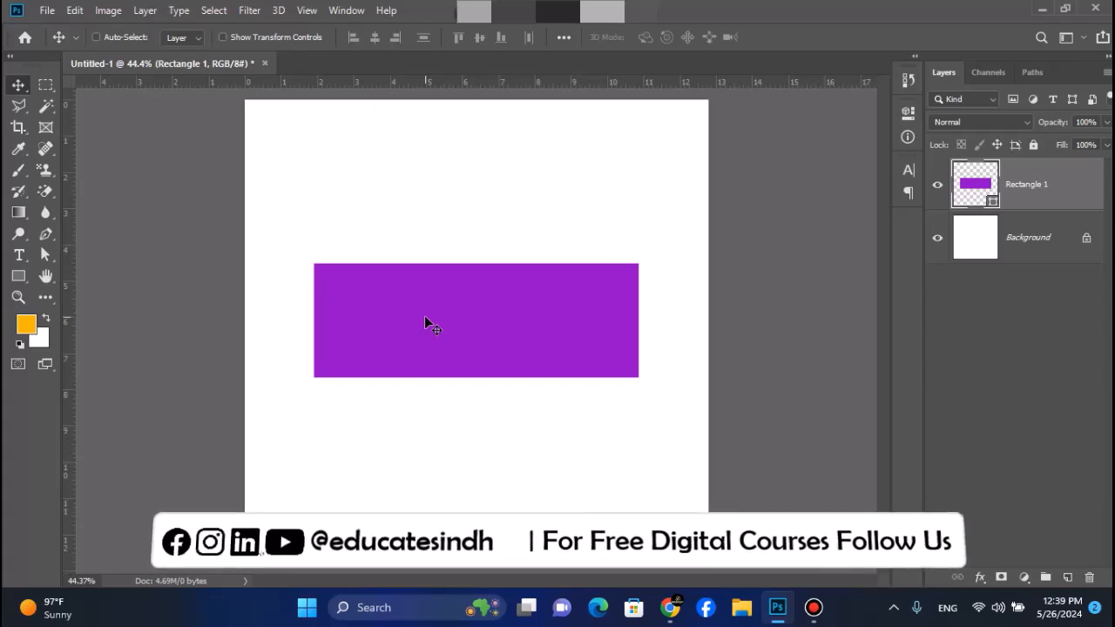
{"action": "key", "text": "alt+BackSpace"}
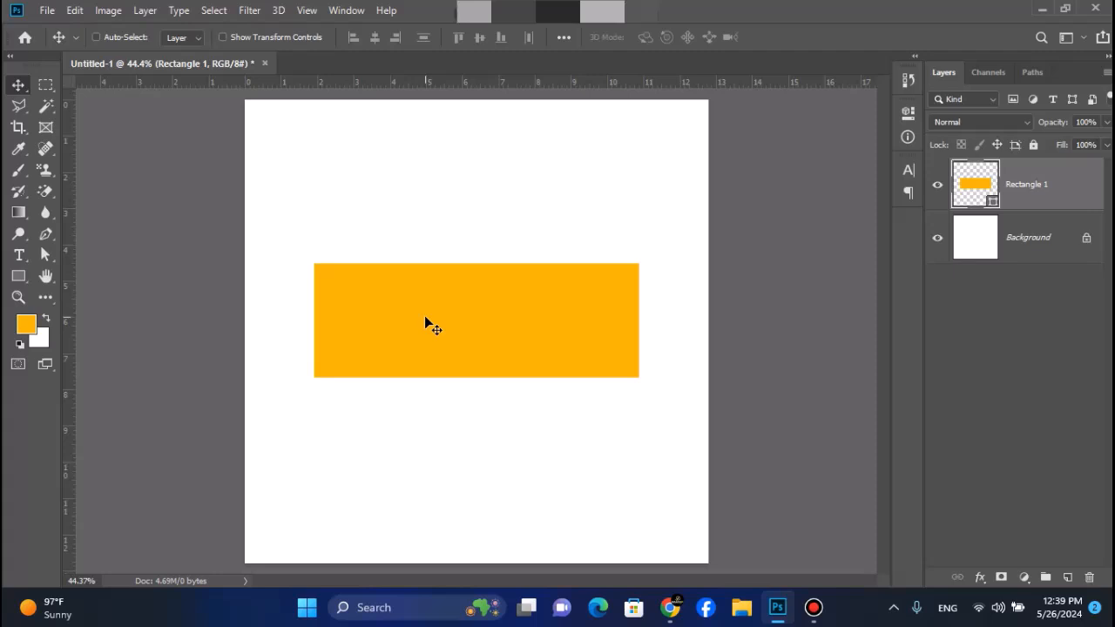
Step: Switch the layer thumbnails to large and move the orange rectangle up near the canvas's top edge
{"action": "right_click", "coordinate": [985, 186]}
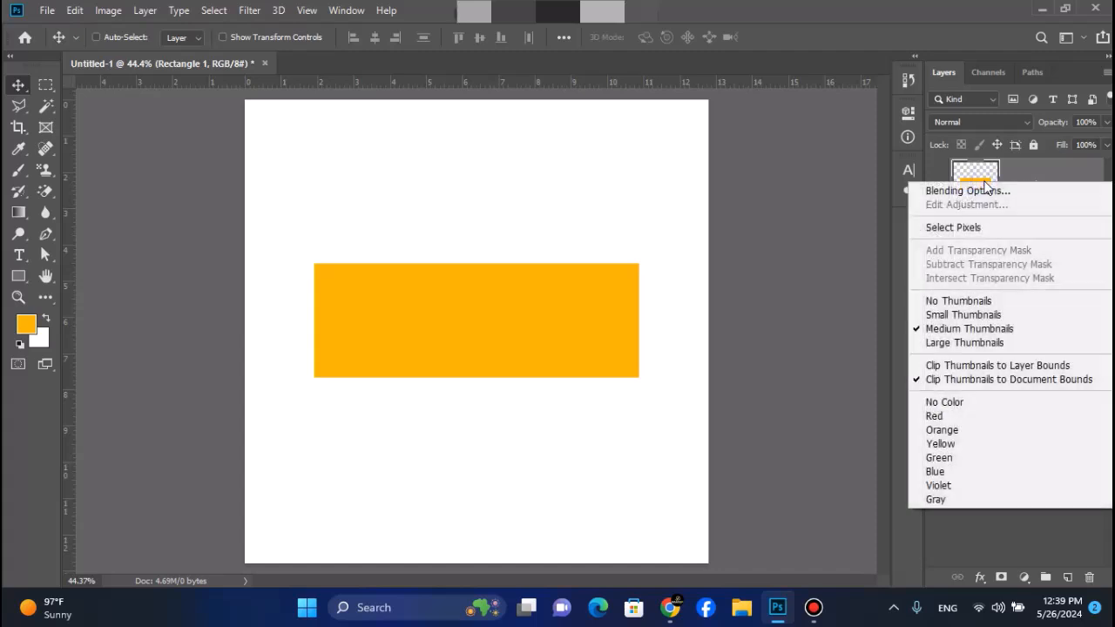
{"action": "left_click", "coordinate": [964, 342]}
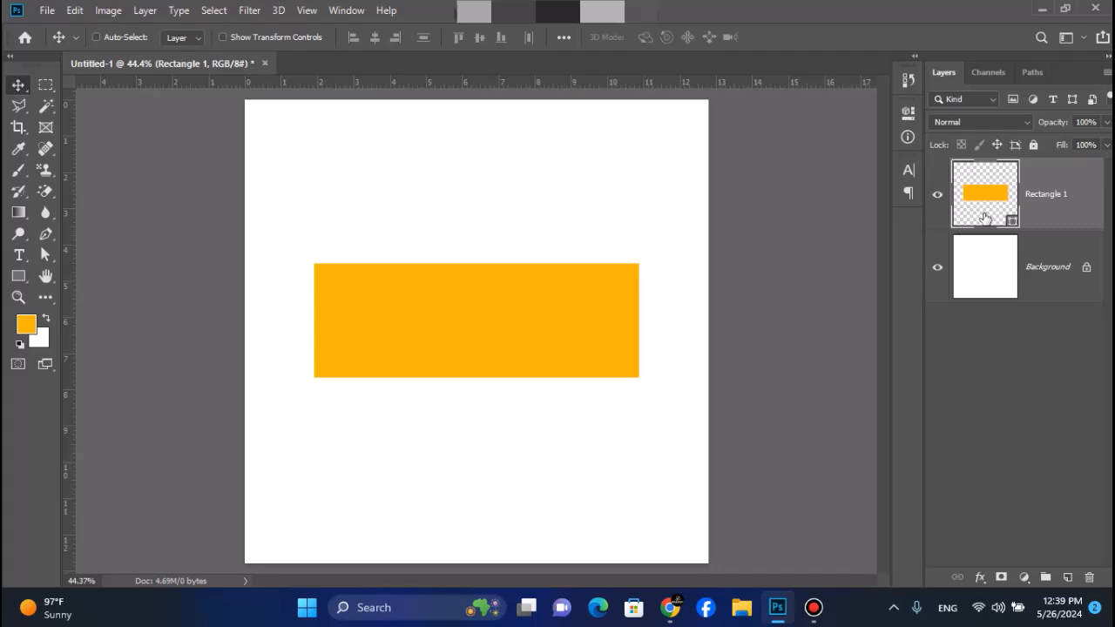
{"action": "left_click_drag", "start_coordinate": [451, 324], "coordinate": [456, 179]}
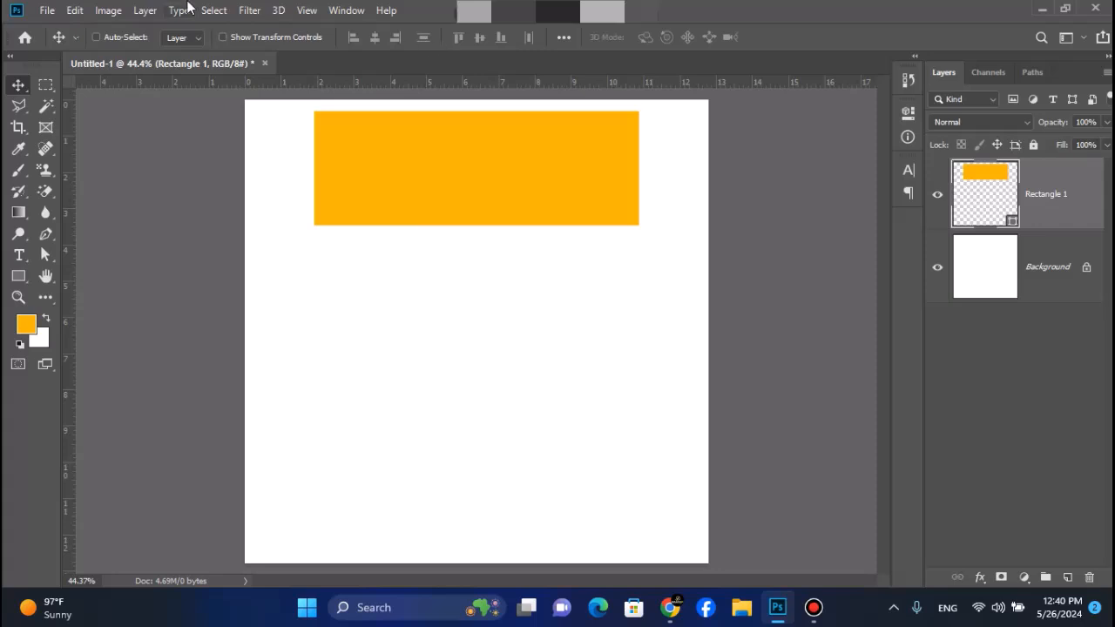
Step: Remove the orange rectangle's fill and give the shape a solid black 1 px stroke
{"action": "left_click", "coordinate": [14, 281]}
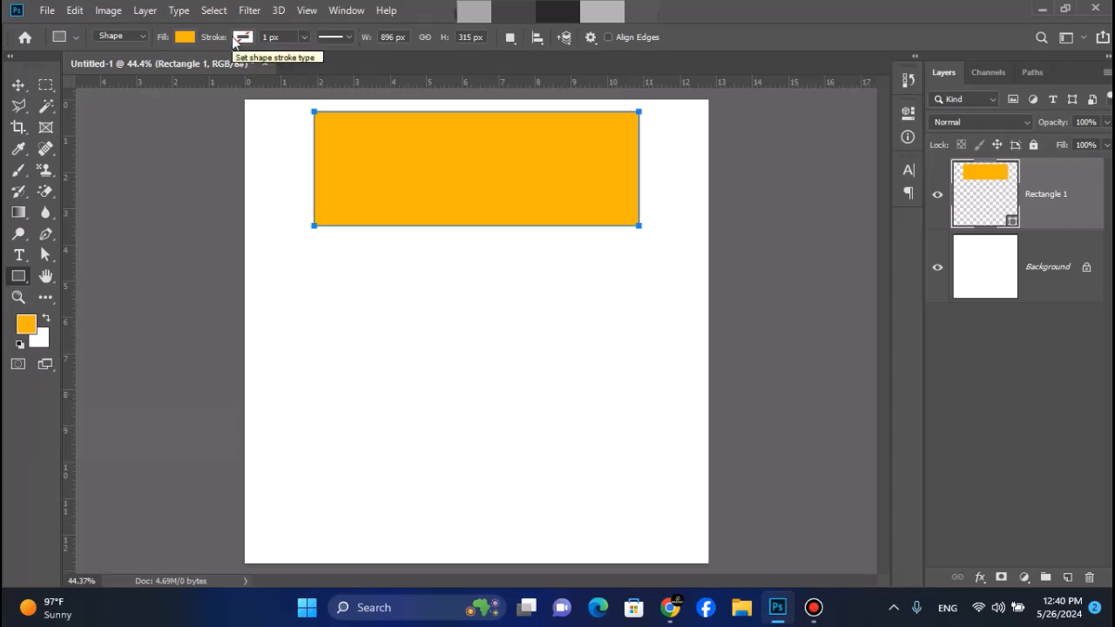
{"action": "left_click", "coordinate": [186, 38]}
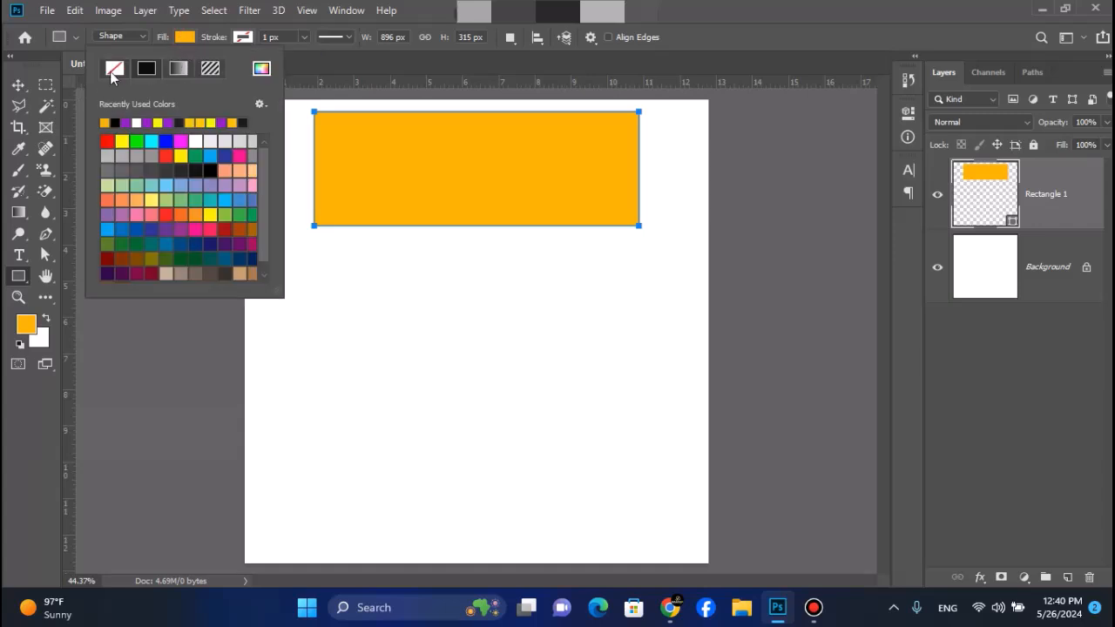
{"action": "left_click", "coordinate": [113, 71]}
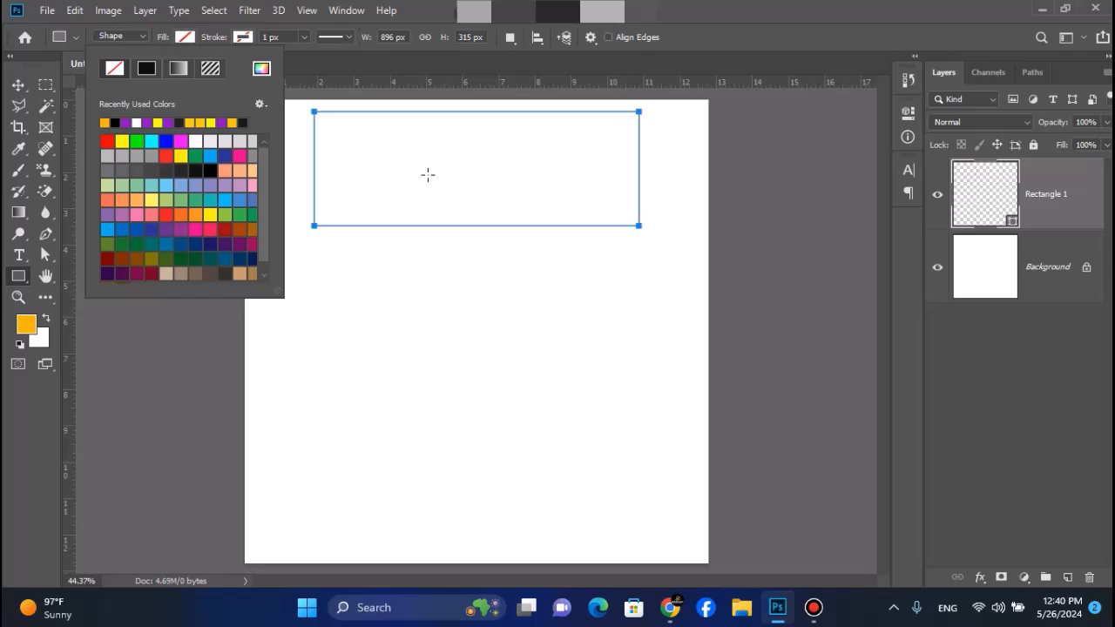
{"action": "left_click", "coordinate": [242, 37]}
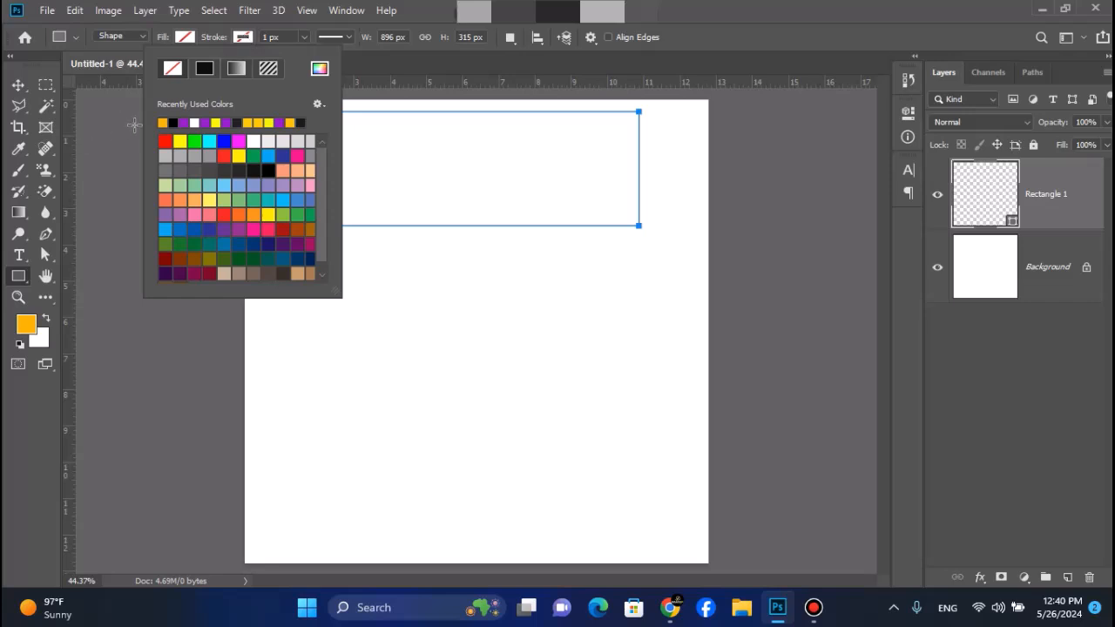
{"action": "left_click", "coordinate": [173, 123]}
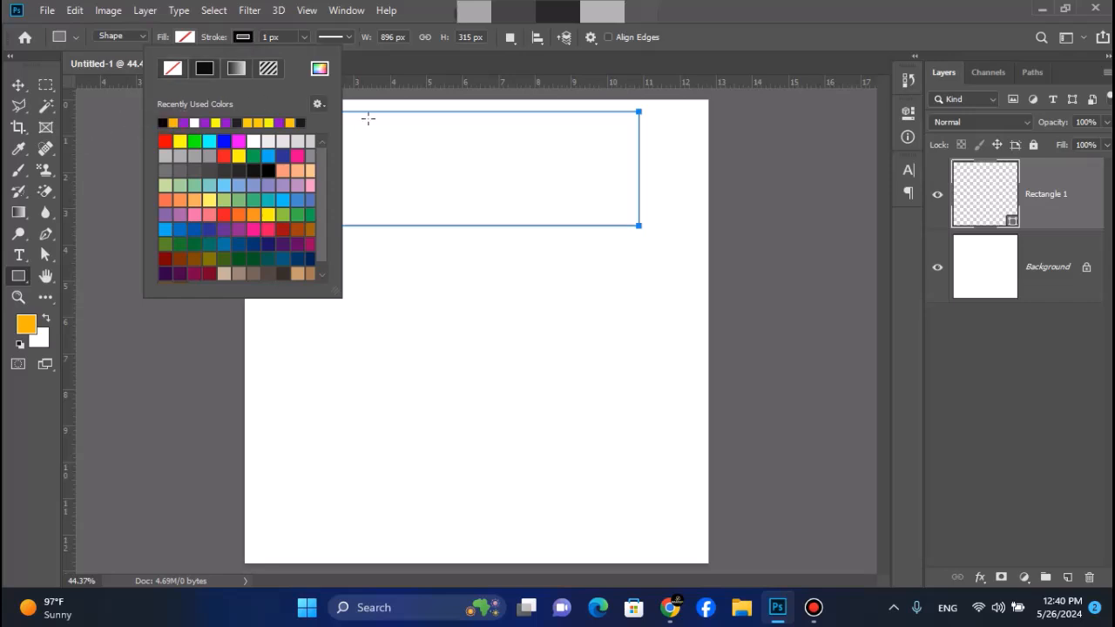
{"action": "left_click", "coordinate": [17, 84]}
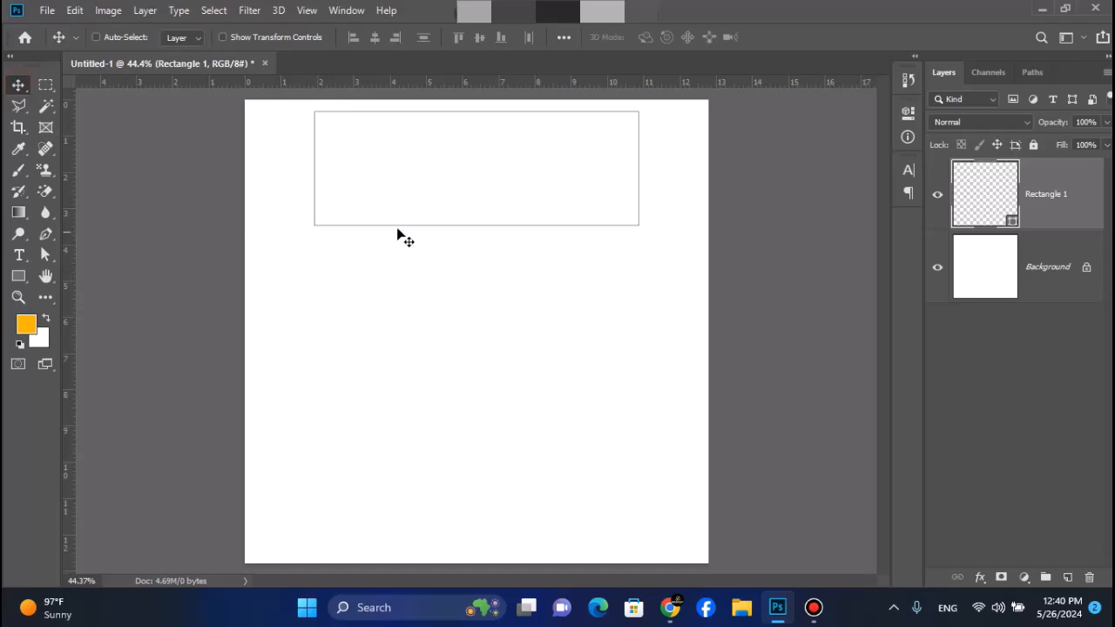
{"action": "scroll", "coordinate": [383, 183], "scroll_direction": "up", "scroll_amount": 3}
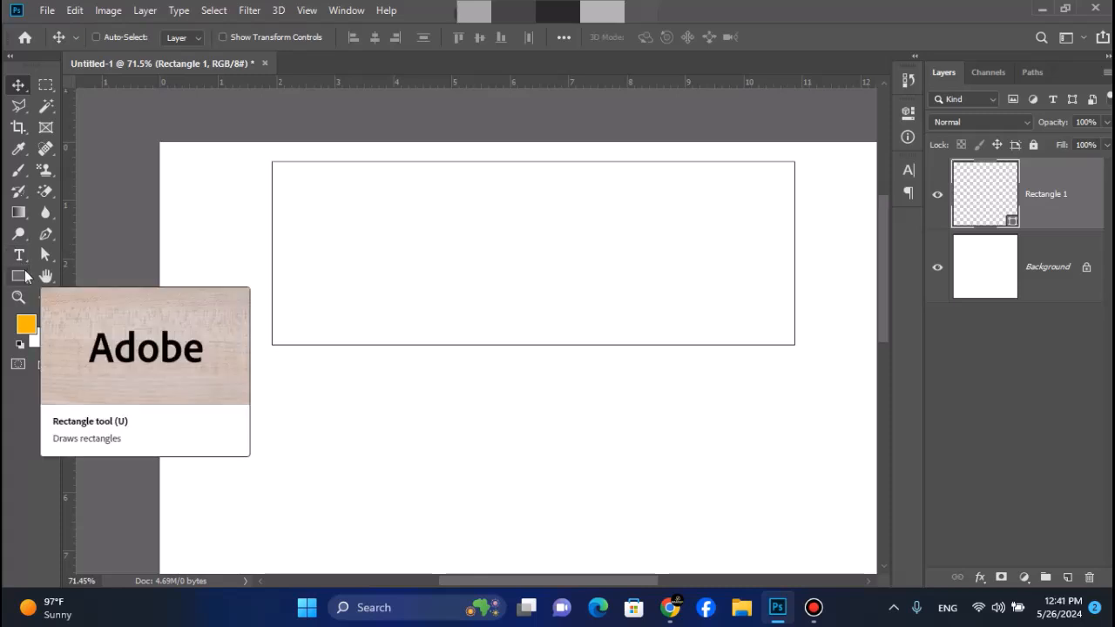
Step: Thicken the rectangle shape's black stroke to 12.08 px
{"action": "left_click", "coordinate": [25, 271]}
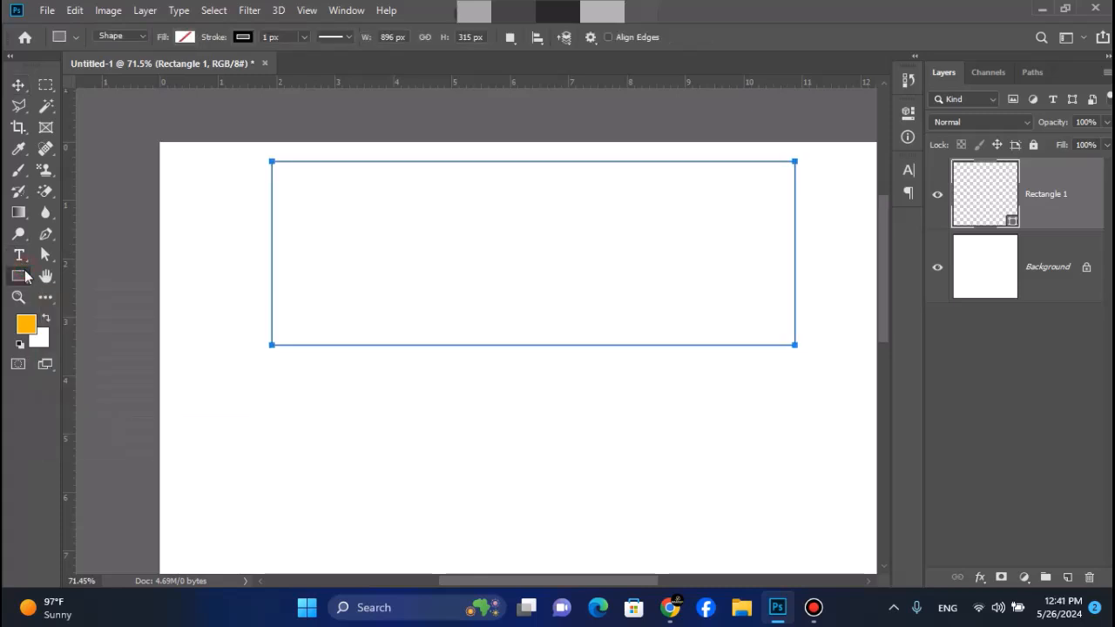
{"action": "left_click", "coordinate": [303, 38]}
{"action": "left_click_drag", "start_coordinate": [309, 58], "coordinate": [314, 60]}
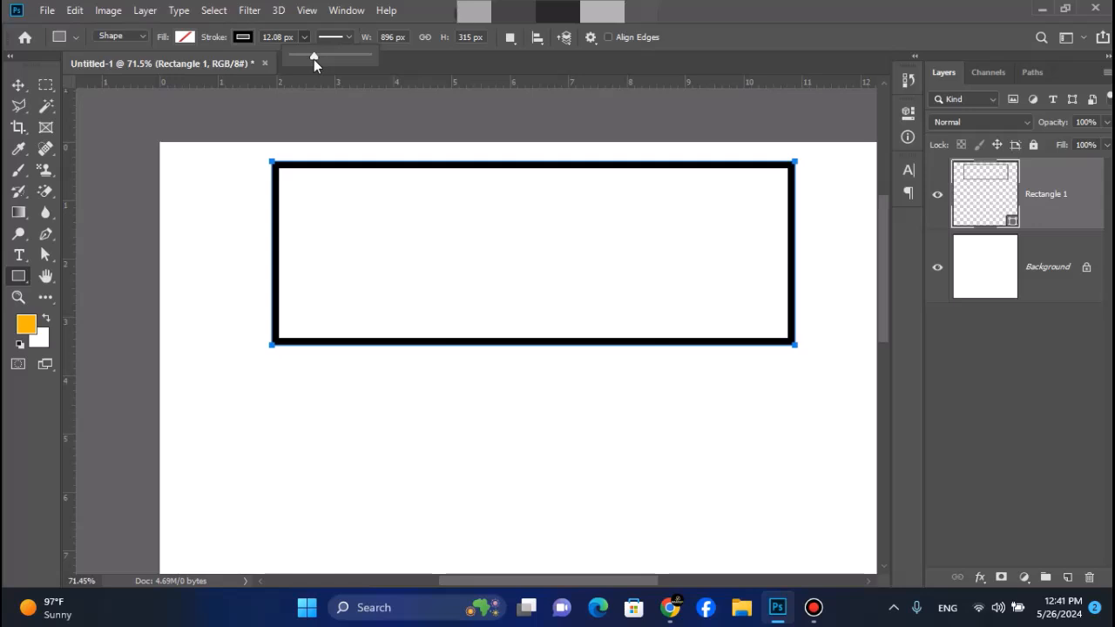
Step: Try the dotted line style on the rectangle's stroke, settle on the dashed one, and align the stroke to the centre of the path
{"action": "left_click", "coordinate": [338, 38]}
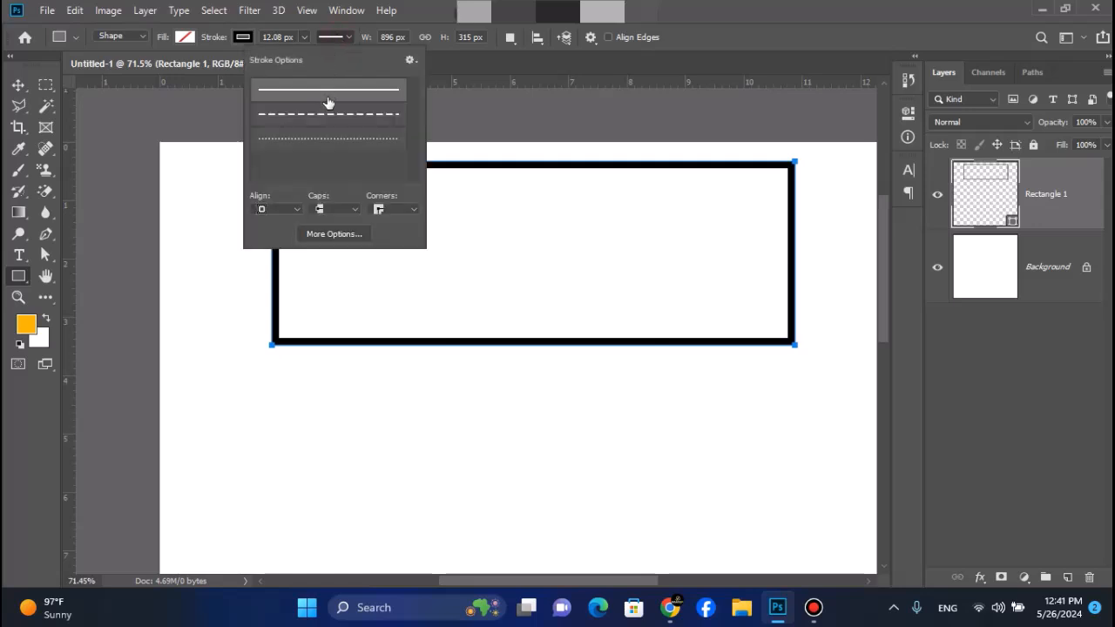
{"action": "left_click", "coordinate": [334, 114]}
{"action": "left_click", "coordinate": [322, 140]}
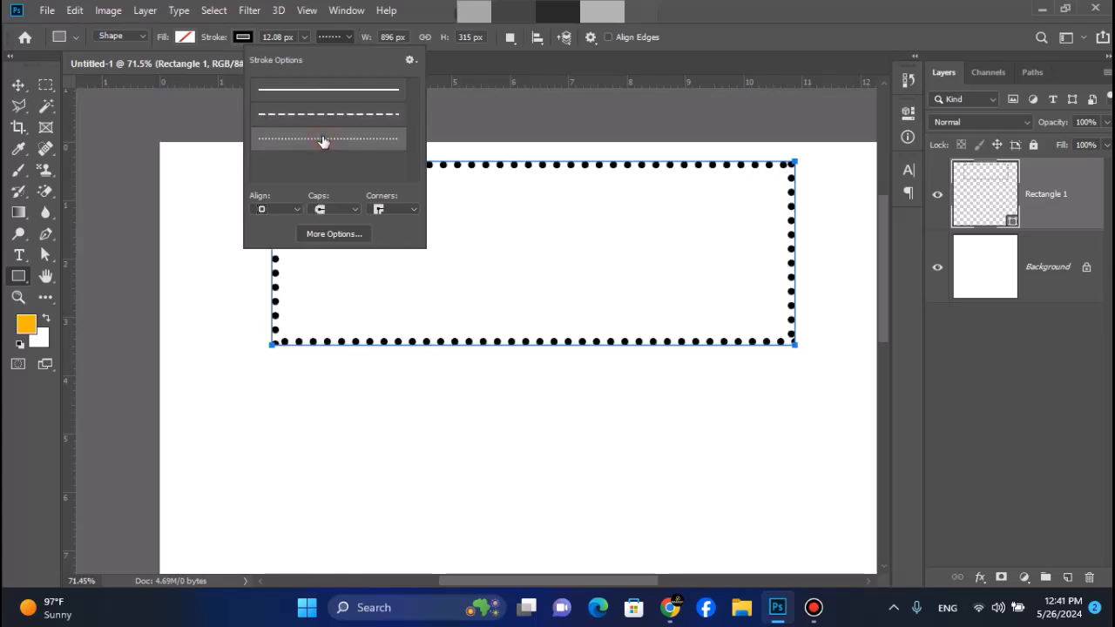
{"action": "left_click", "coordinate": [325, 129]}
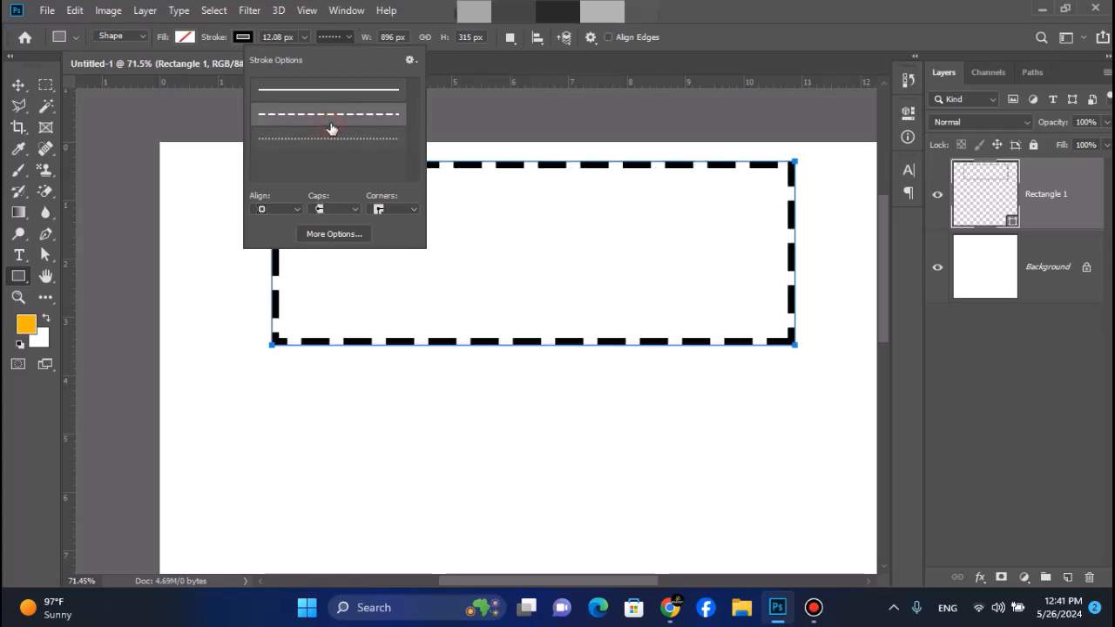
{"action": "left_click", "coordinate": [297, 209]}
{"action": "left_click", "coordinate": [279, 233]}
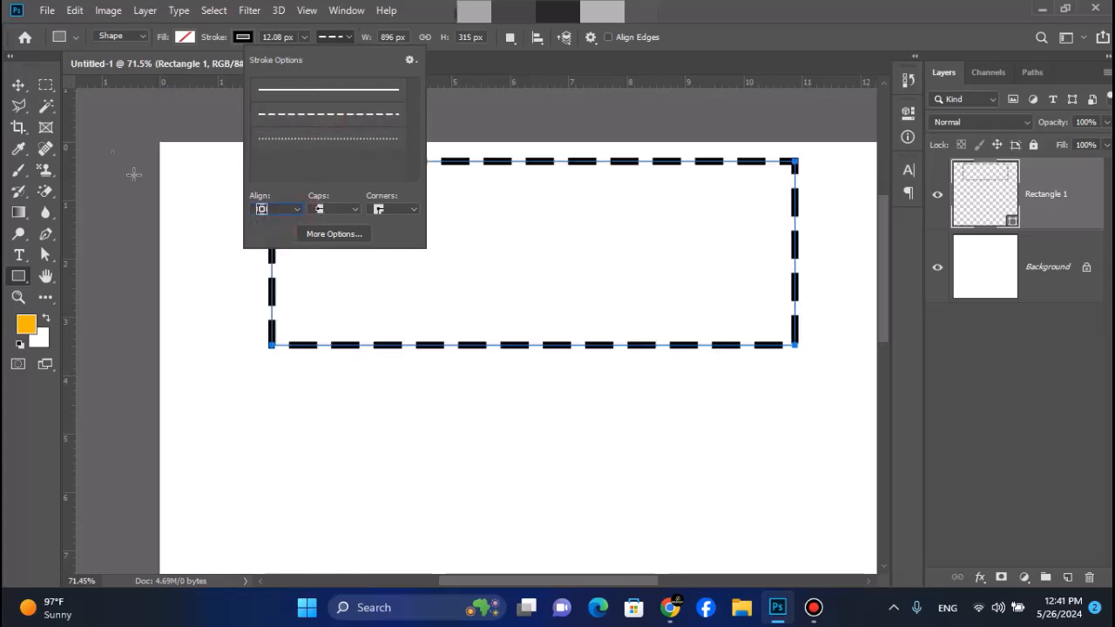
{"action": "left_click", "coordinate": [18, 85]}
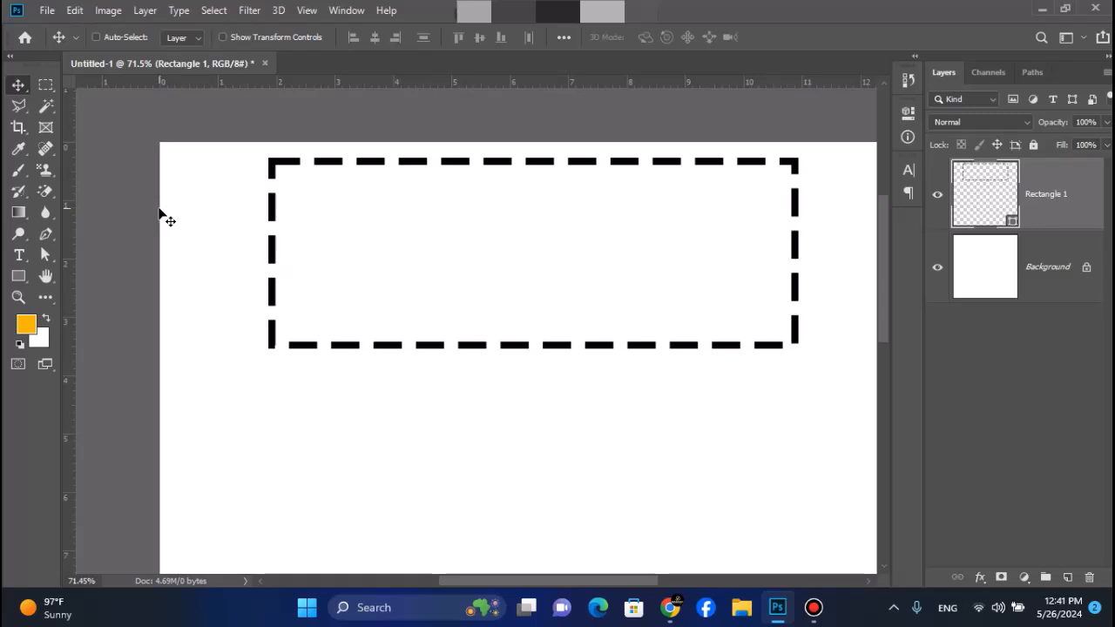
Step: Remove the rectangle's dashed stroke and give the shape a solid orange fill
{"action": "left_click", "coordinate": [18, 275]}
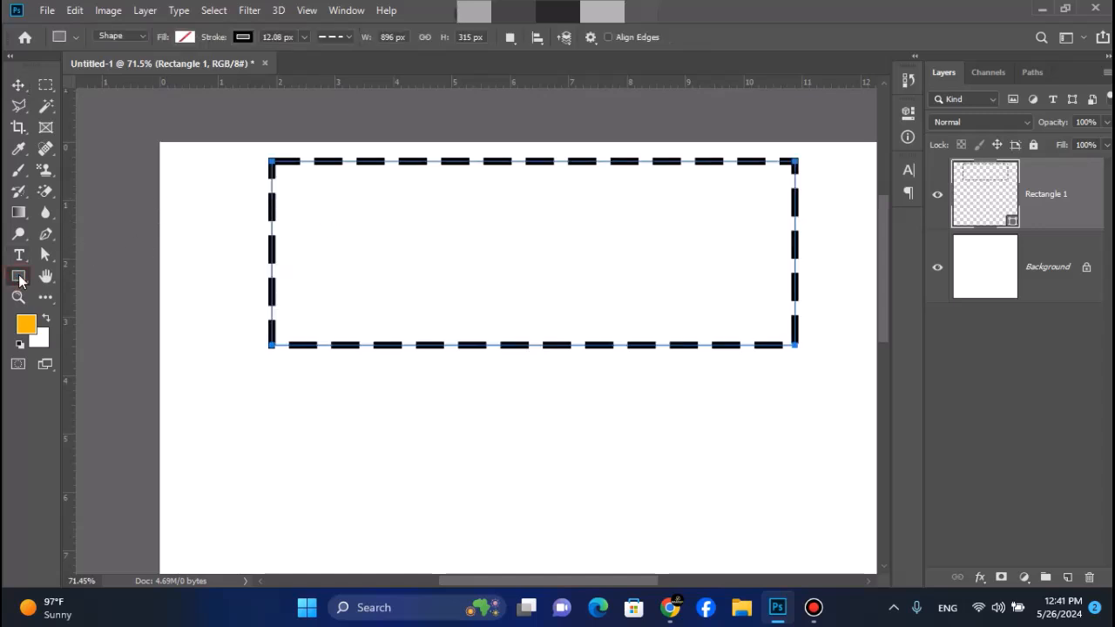
{"action": "left_click", "coordinate": [242, 37]}
{"action": "left_click", "coordinate": [173, 67]}
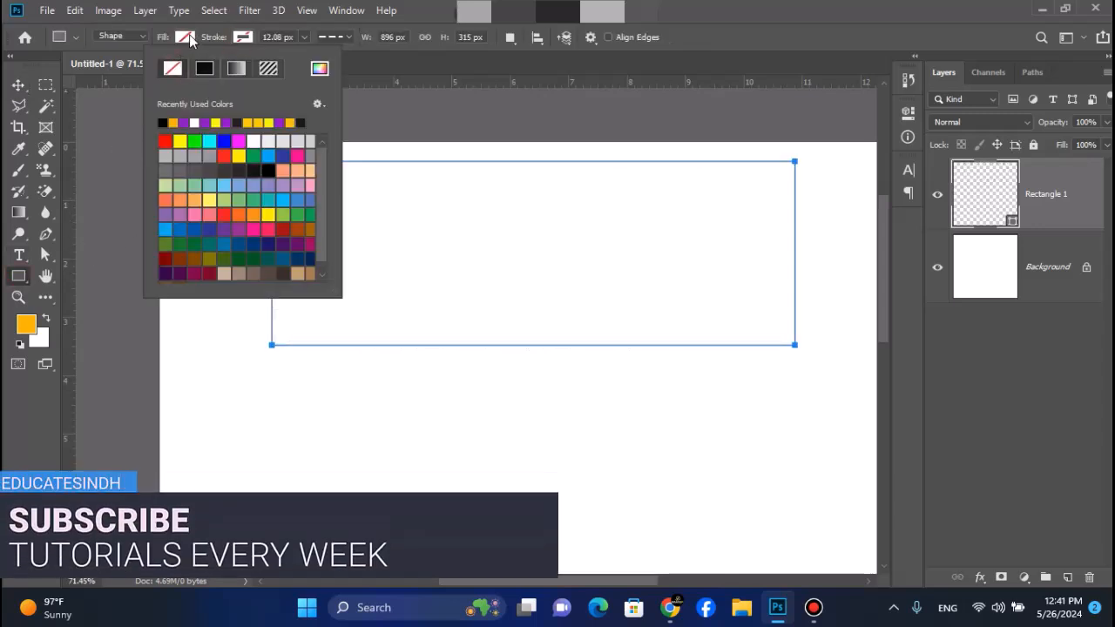
{"action": "left_click", "coordinate": [185, 36]}
{"action": "left_click", "coordinate": [150, 68]}
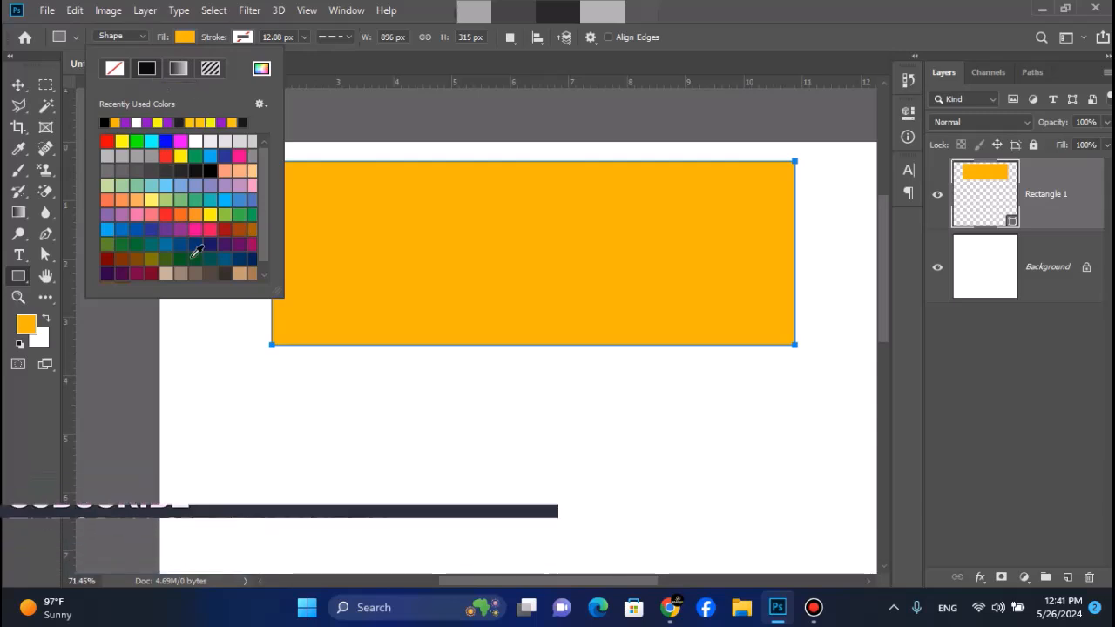
Step: Change the rectangle's fill to the custom bright blue #0279ff
{"action": "left_click", "coordinate": [261, 68]}
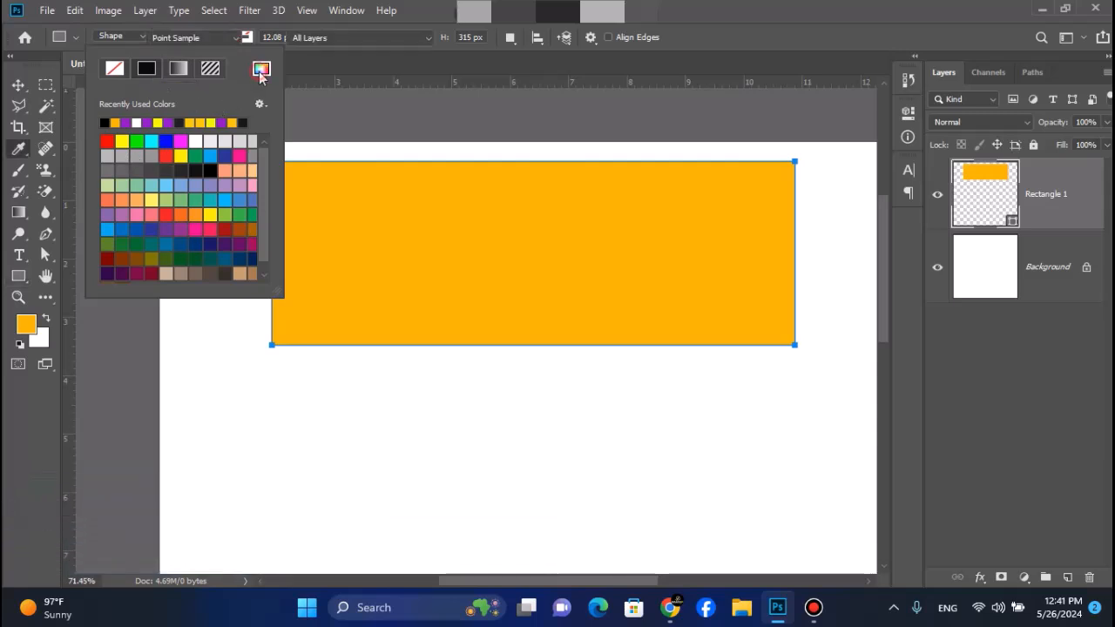
{"action": "left_click", "coordinate": [845, 389]}
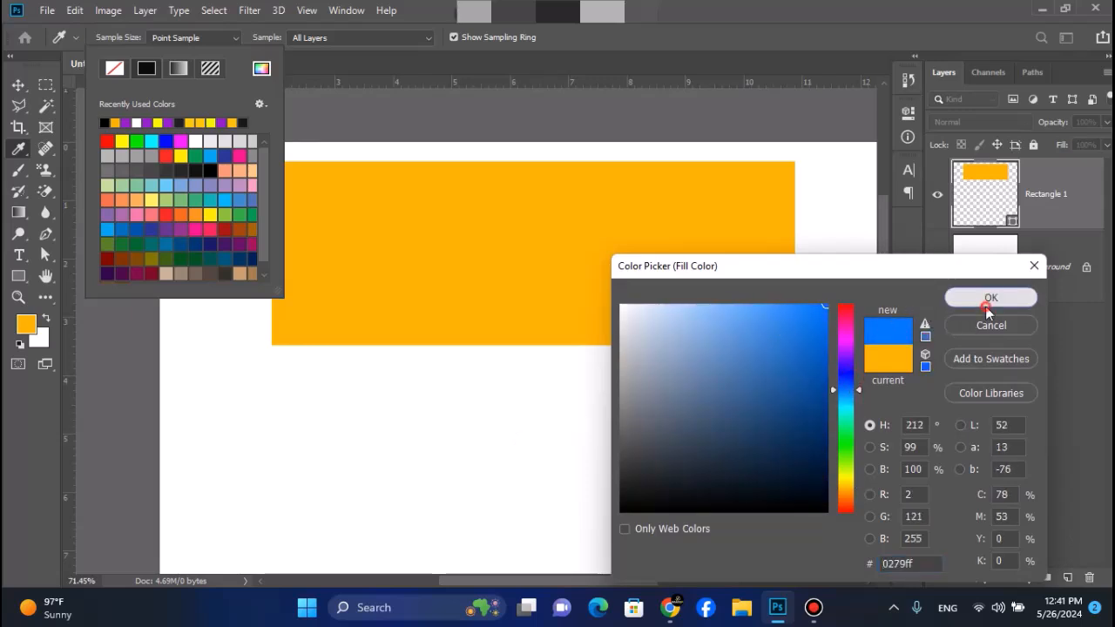
{"action": "left_click", "coordinate": [986, 299]}
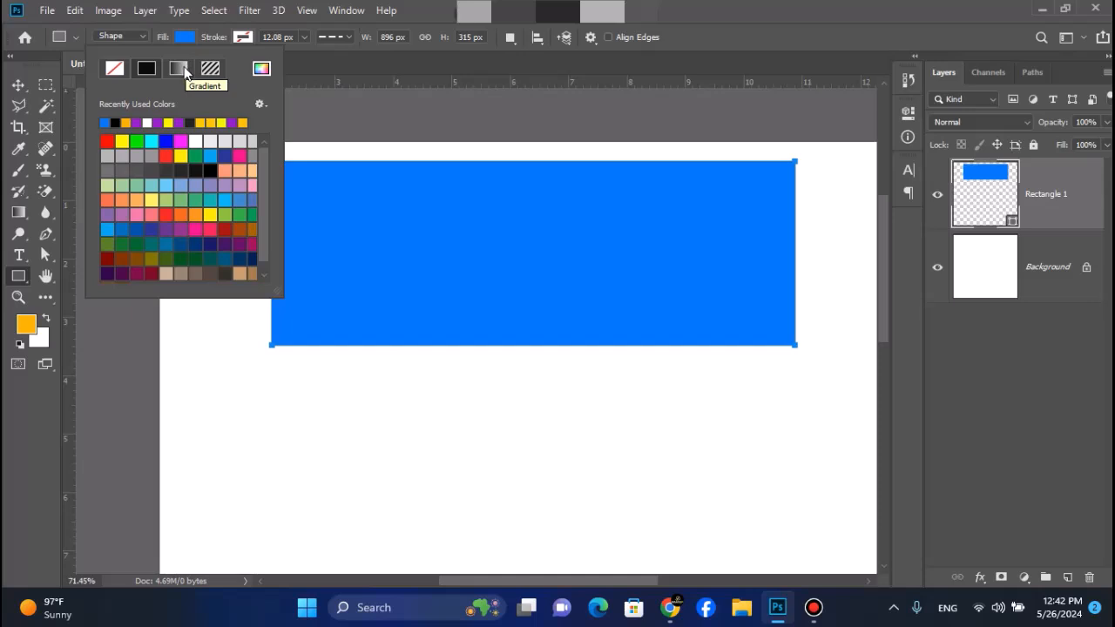
Step: Switch the rectangle to a gradient fill, try several presets and settle on the linear violet-to-orange one
{"action": "left_click", "coordinate": [178, 68]}
{"action": "left_click", "coordinate": [166, 131]}
{"action": "left_click", "coordinate": [192, 131]}
{"action": "left_click", "coordinate": [217, 132]}
{"action": "left_click", "coordinate": [244, 133]}
{"action": "left_click", "coordinate": [218, 133]}
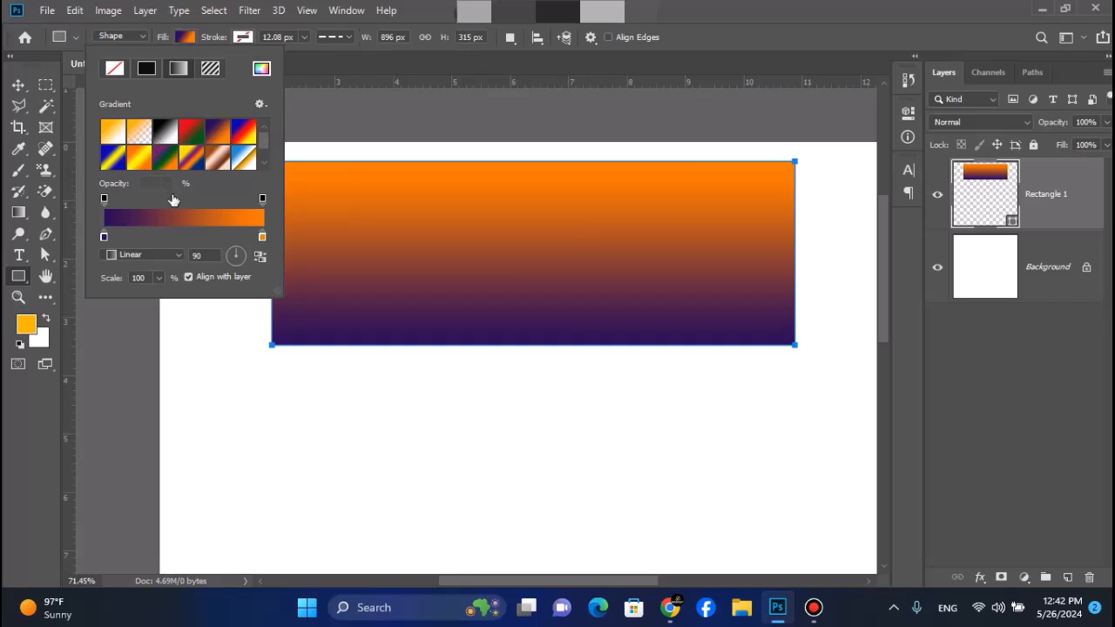
Step: Recolour the gradient's dark violet colour stop to a bright purple
{"action": "double_click", "coordinate": [104, 236]}
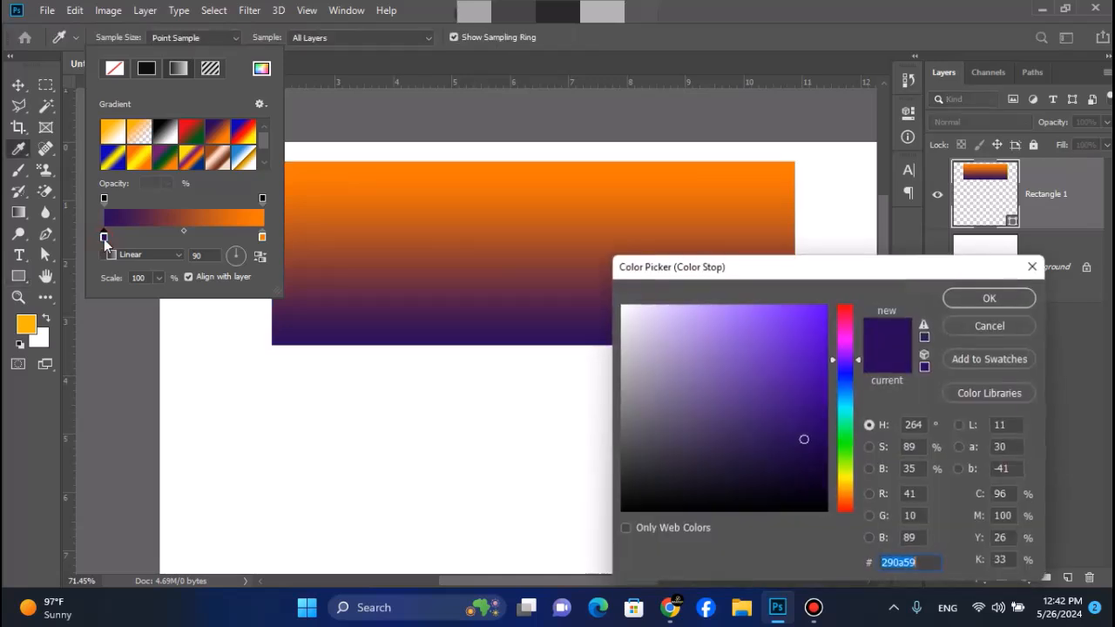
{"action": "left_click_drag", "start_coordinate": [849, 363], "coordinate": [849, 346]}
{"action": "left_click", "coordinate": [823, 325]}
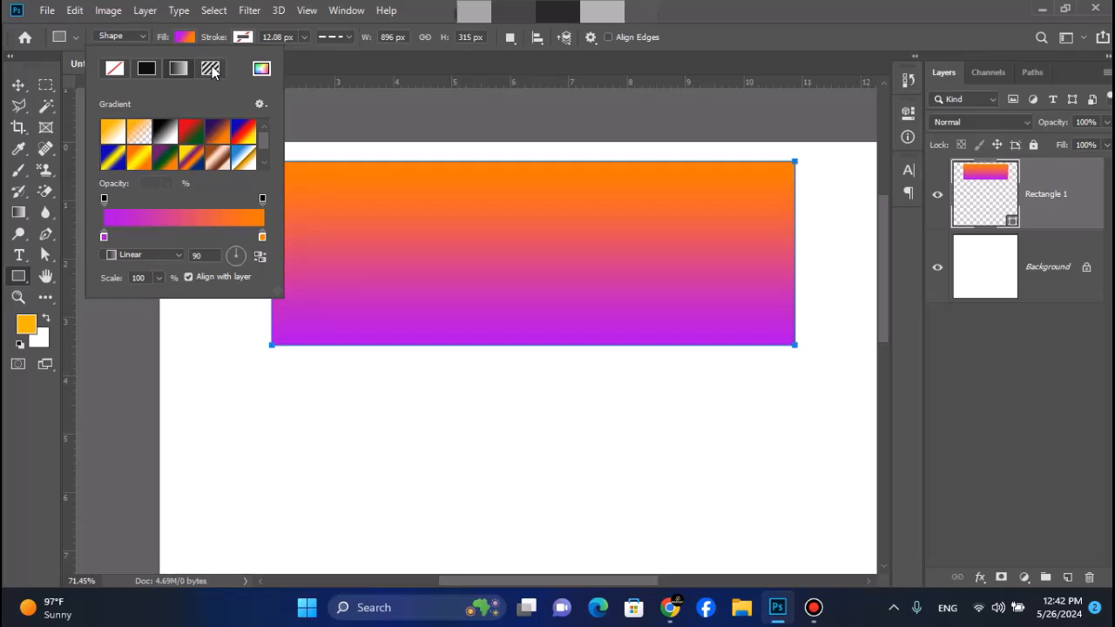
Step: Switch the rectangle to a pattern fill and try several patterns, including the orange stars, ending with the dark purple wavy texture
{"action": "left_click", "coordinate": [210, 69]}
{"action": "left_click", "coordinate": [243, 158]}
{"action": "left_click", "coordinate": [244, 133]}
{"action": "left_click", "coordinate": [218, 131]}
{"action": "left_click", "coordinate": [218, 159]}
{"action": "left_click", "coordinate": [193, 186]}
{"action": "left_click", "coordinate": [166, 184]}
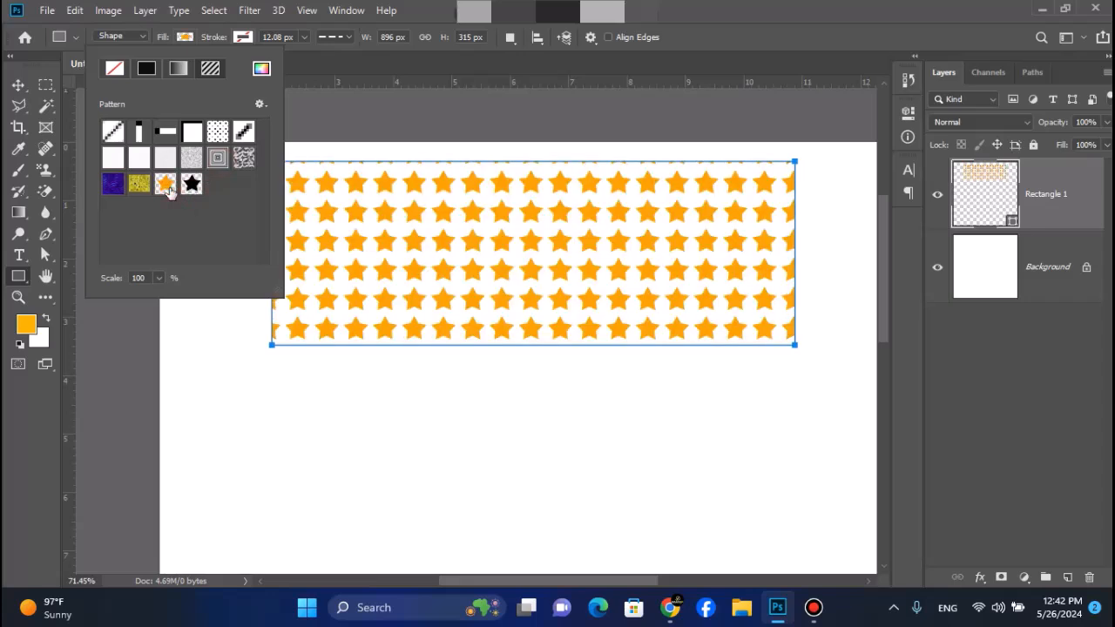
{"action": "left_click", "coordinate": [135, 193]}
{"action": "left_click", "coordinate": [117, 190]}
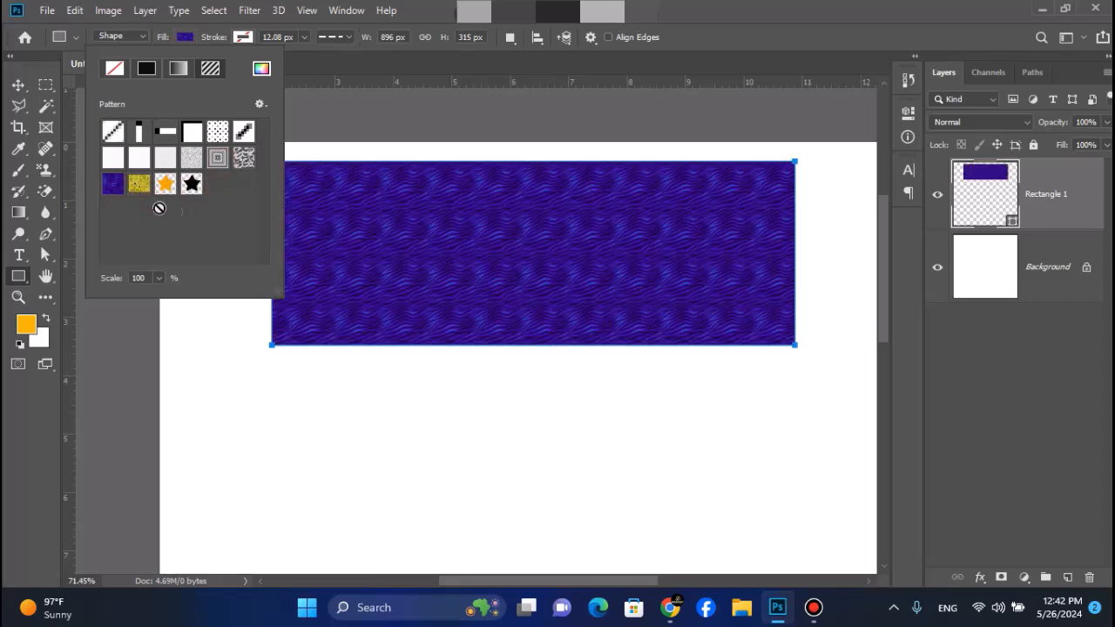
Step: Fill the rectangle with solid purple and move it slightly down and to the left on the canvas
{"action": "left_click", "coordinate": [146, 67]}
{"action": "left_click", "coordinate": [137, 122]}
{"action": "left_click", "coordinate": [19, 85]}
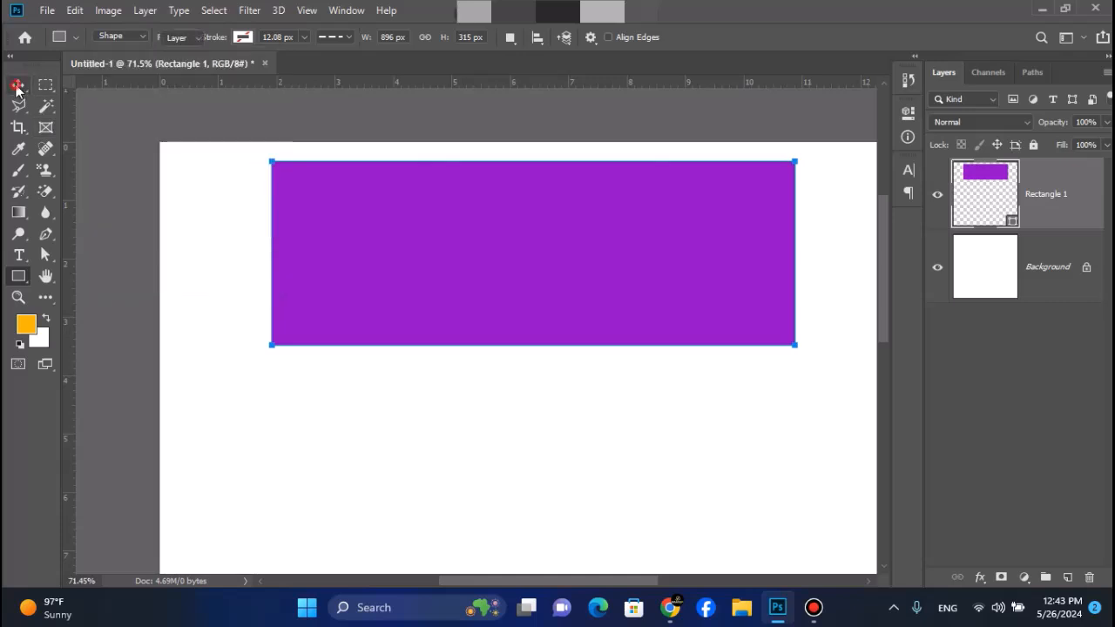
{"action": "left_click_drag", "start_coordinate": [369, 254], "coordinate": [361, 277]}
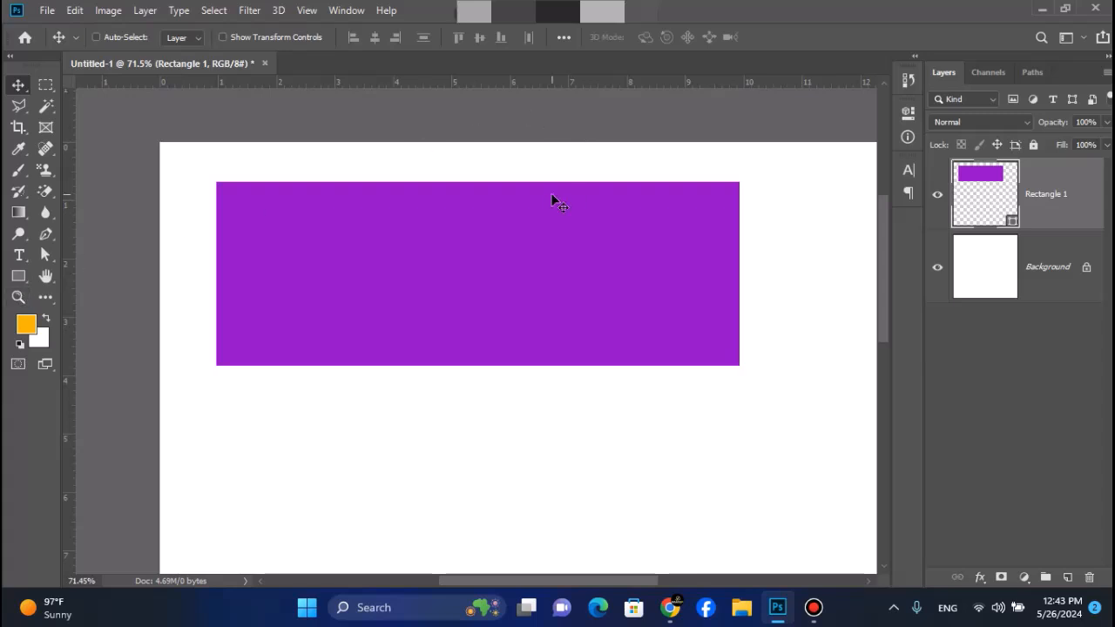
{"action": "scroll", "coordinate": [553, 207], "scroll_direction": "down", "scroll_amount": 3}
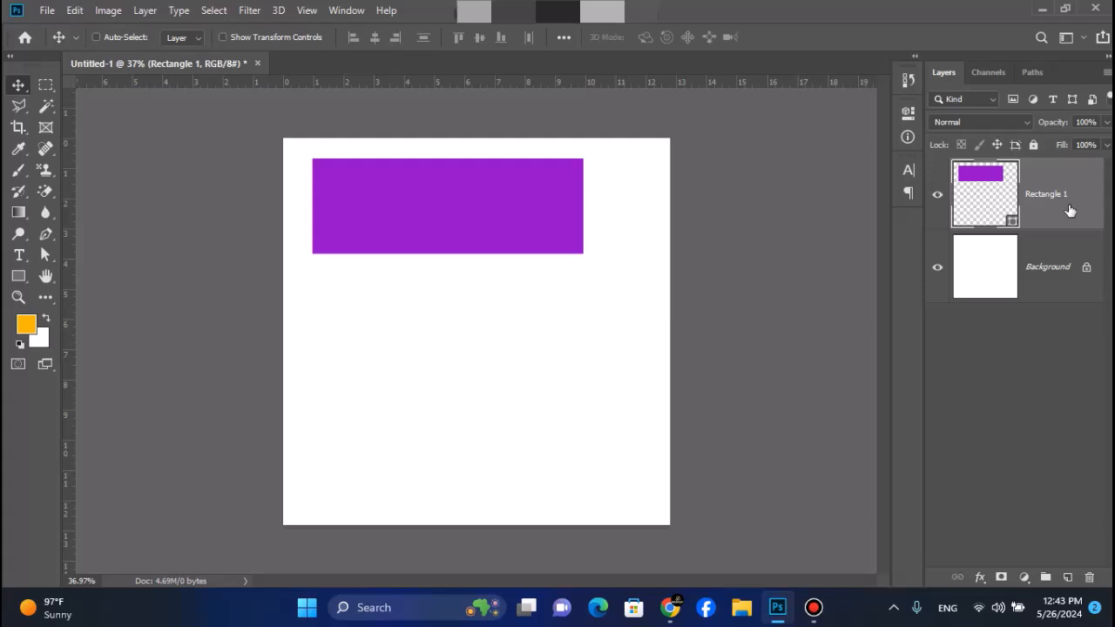
{"action": "left_click", "coordinate": [813, 607]}
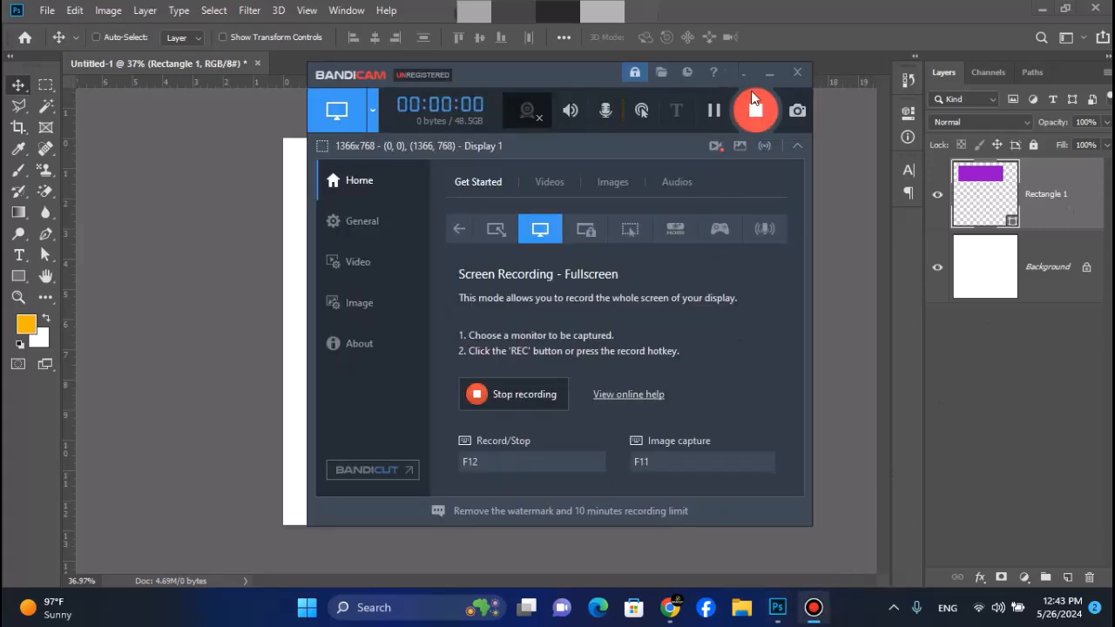
{"action": "left_click", "coordinate": [766, 77]}
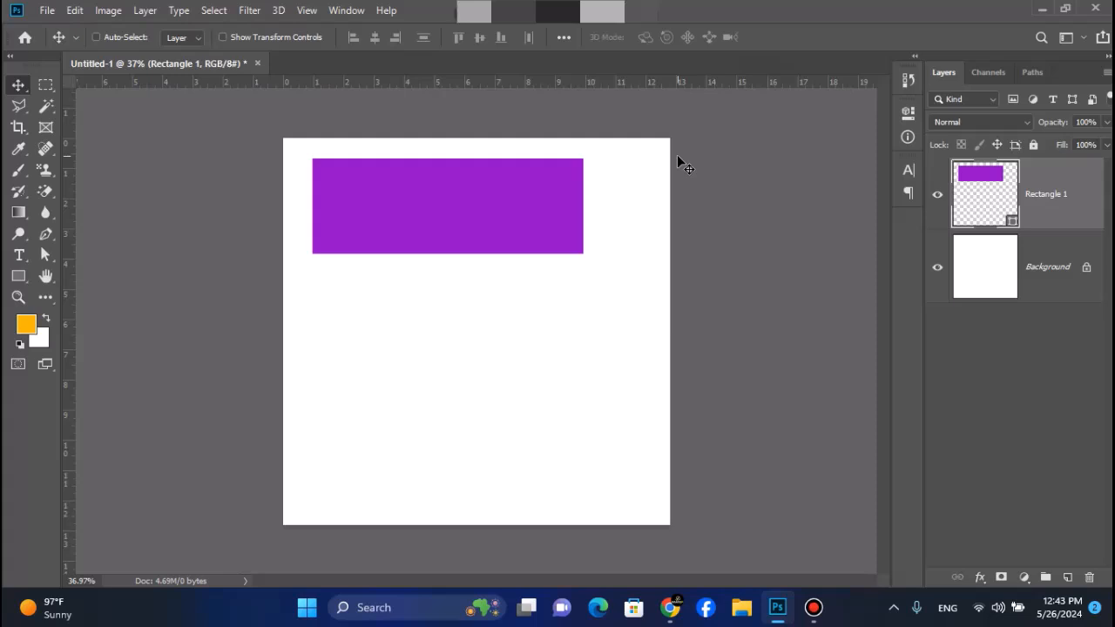
Step: Add a Stroke layer effect to the rectangle in red with a size of 38 px
{"action": "left_click", "coordinate": [985, 577]}
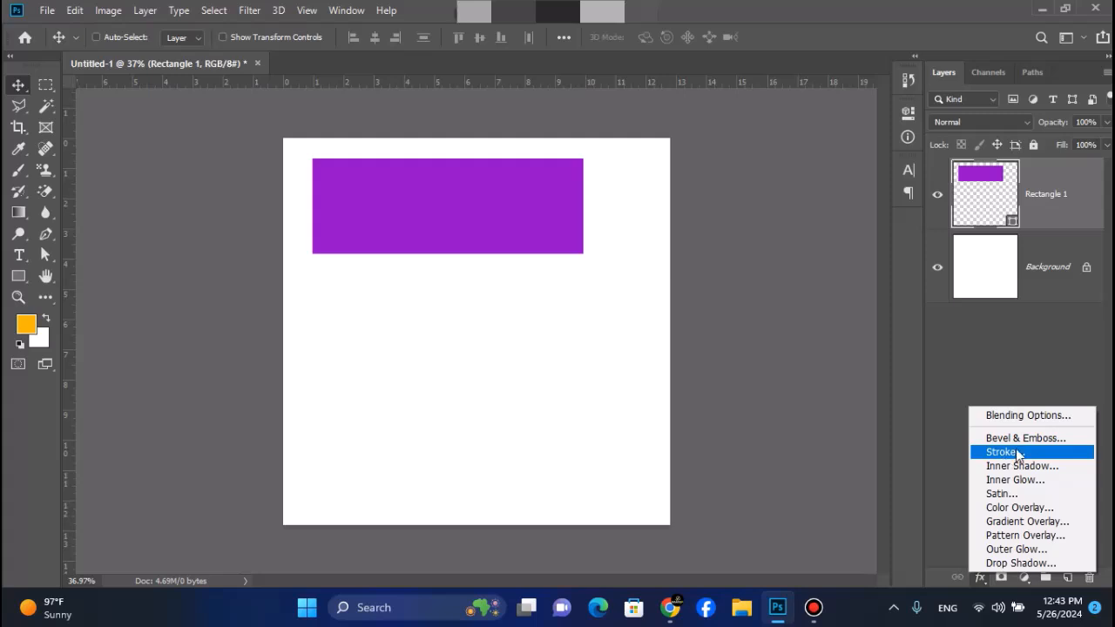
{"action": "left_click", "coordinate": [1026, 451]}
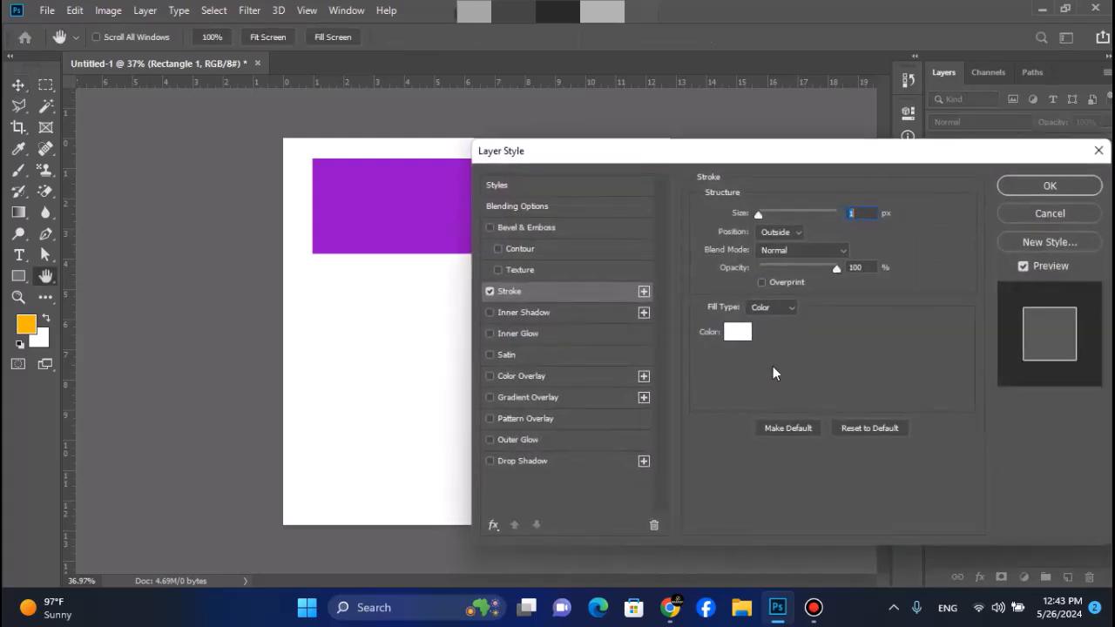
{"action": "left_click", "coordinate": [738, 336]}
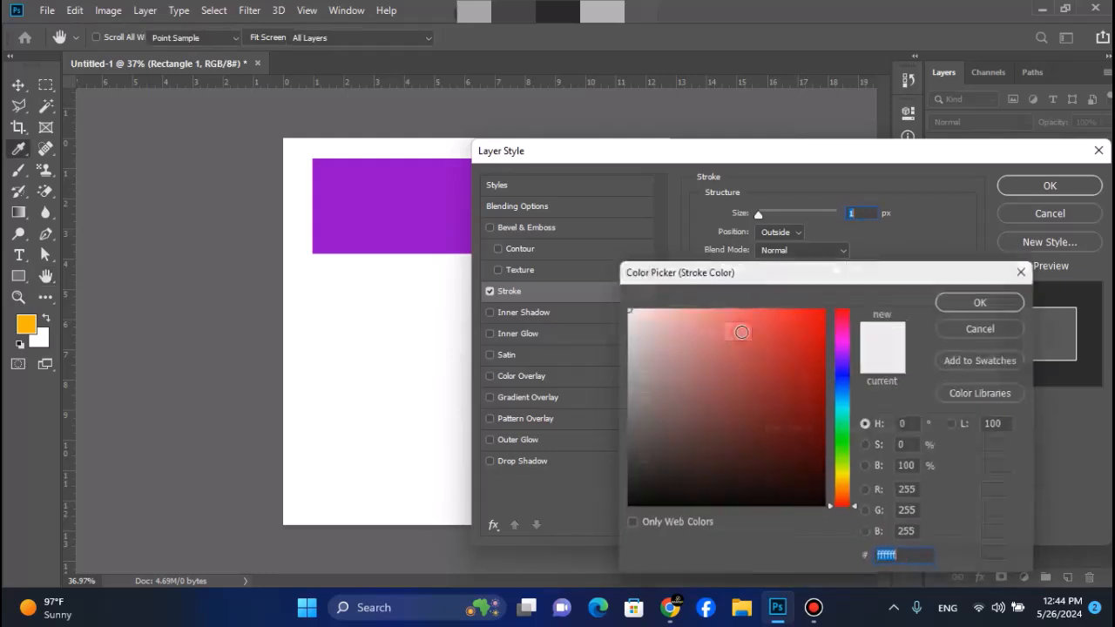
{"action": "left_click_drag", "start_coordinate": [801, 335], "coordinate": [871, 283]}
{"action": "left_click", "coordinate": [981, 298]}
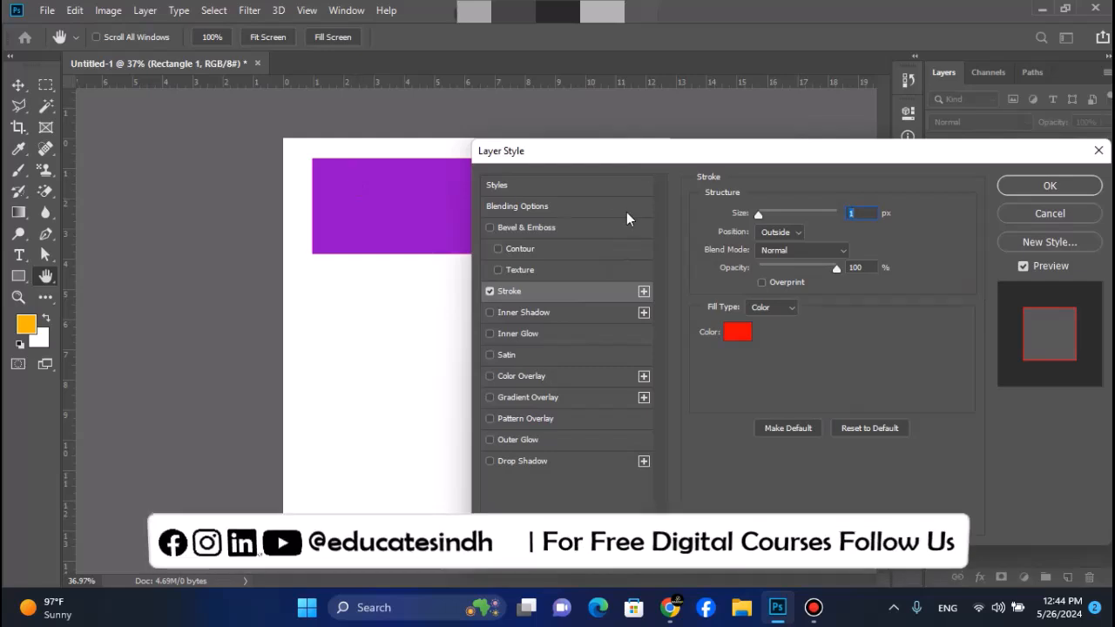
{"action": "left_click_drag", "start_coordinate": [758, 216], "coordinate": [775, 216]}
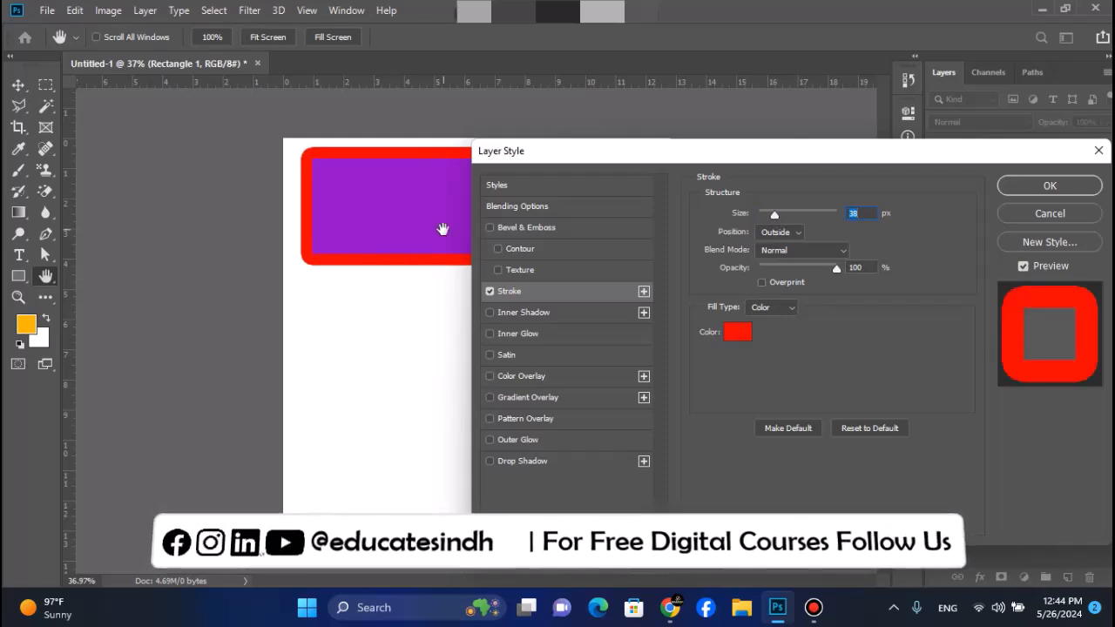
Step: Try the Inside position for the stroke and switch it to Center
{"action": "left_click", "coordinate": [796, 232]}
{"action": "left_click", "coordinate": [760, 256]}
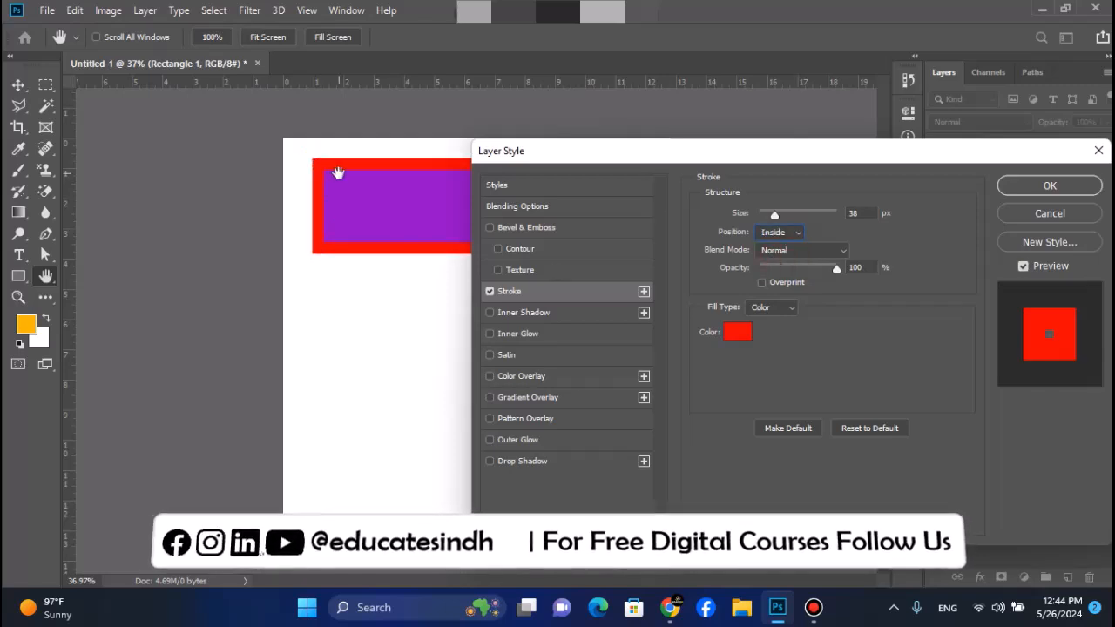
{"action": "left_click", "coordinate": [784, 234]}
{"action": "left_click", "coordinate": [771, 271]}
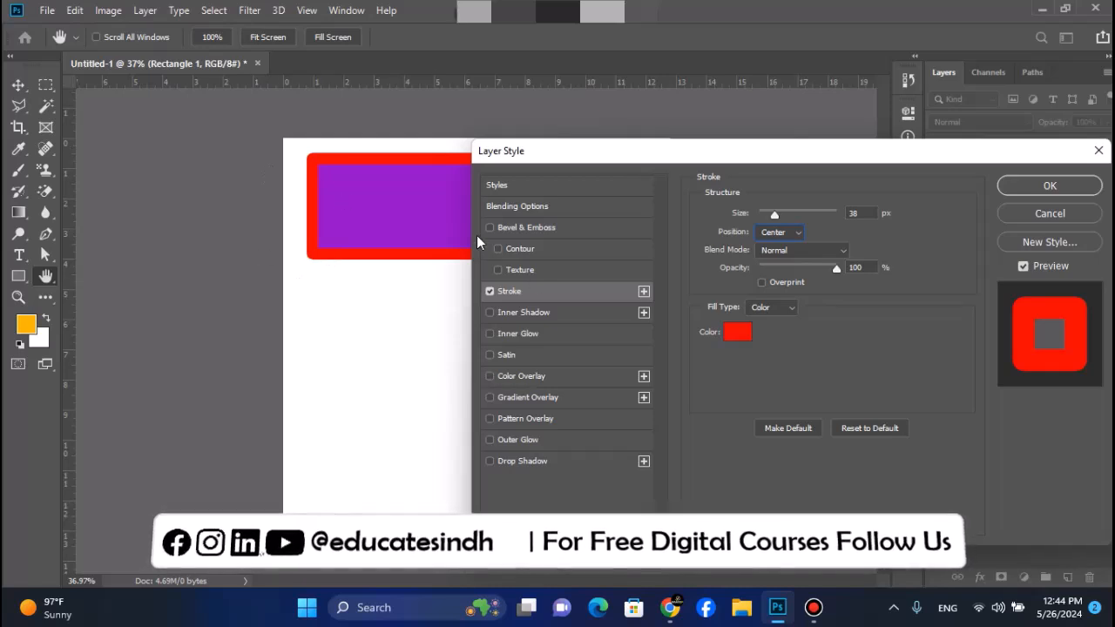
Step: Turn off the stroke, try a Gradient Overlay on the rectangle, and cancel the layer style changes
{"action": "left_click", "coordinate": [490, 291]}
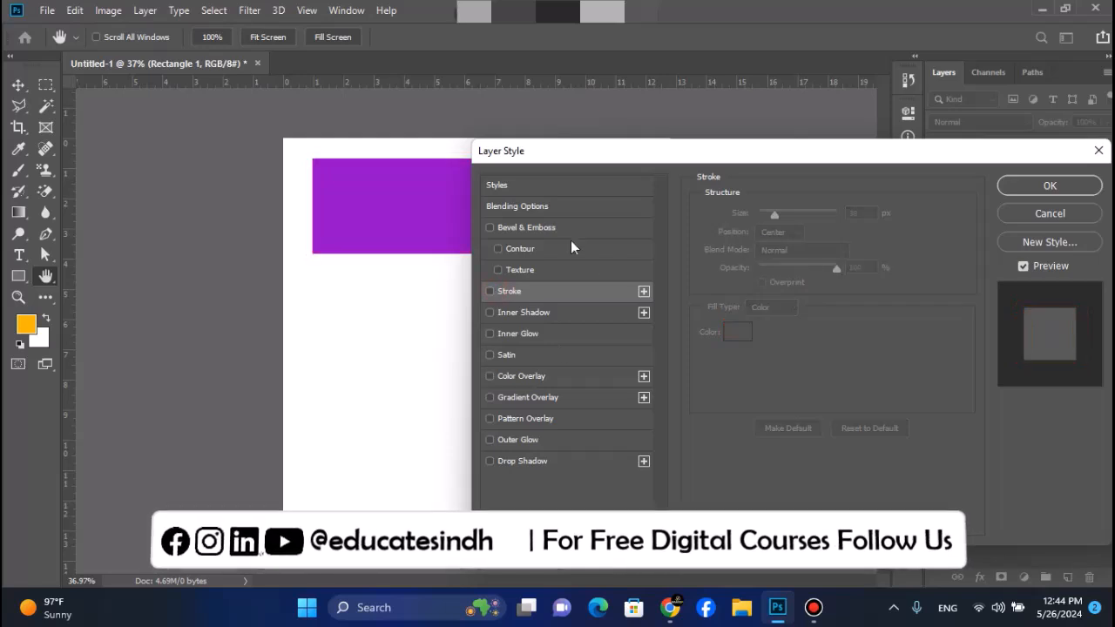
{"action": "left_click", "coordinate": [522, 397]}
{"action": "left_click_drag", "start_coordinate": [673, 155], "coordinate": [646, 322]}
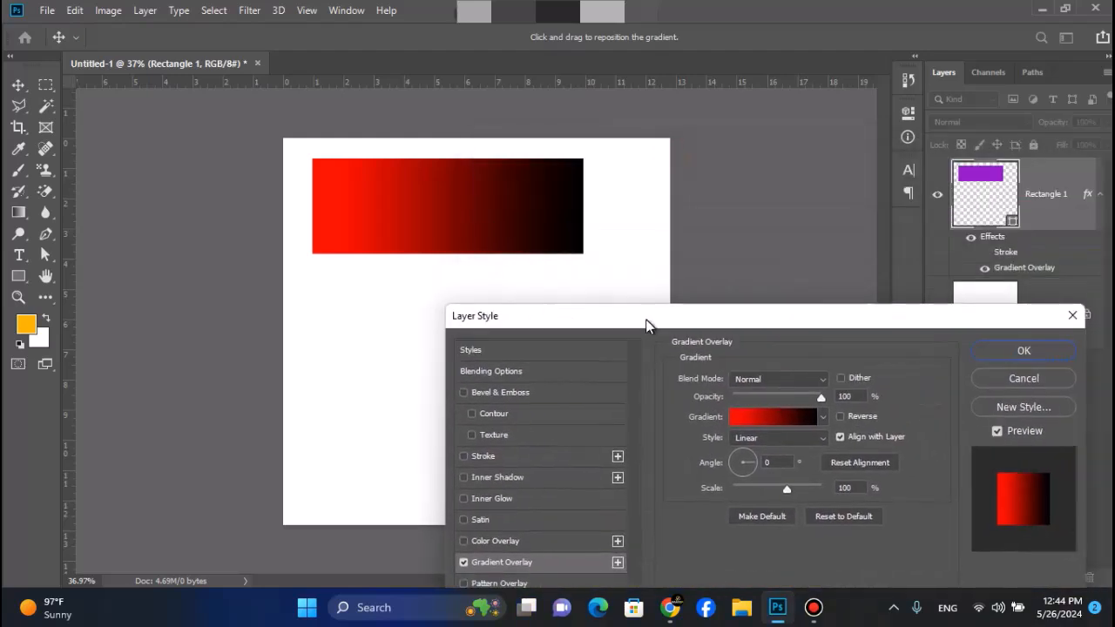
{"action": "left_click", "coordinate": [1027, 382]}
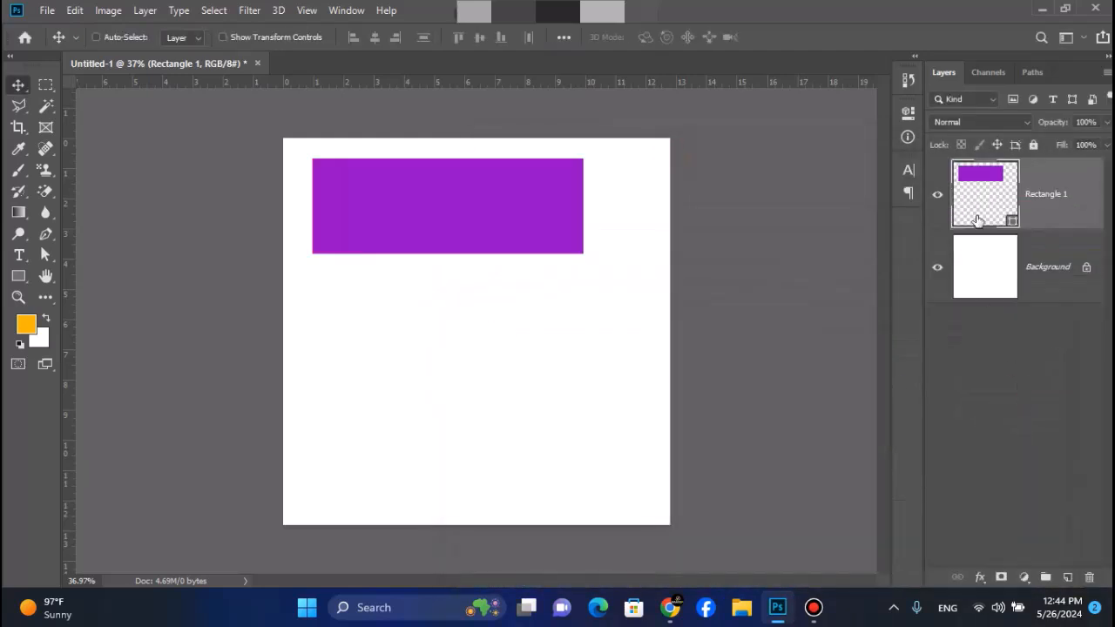
Step: Delete the Rectangle 1 layer and unlock the Background layer
{"action": "key", "text": "Delete"}
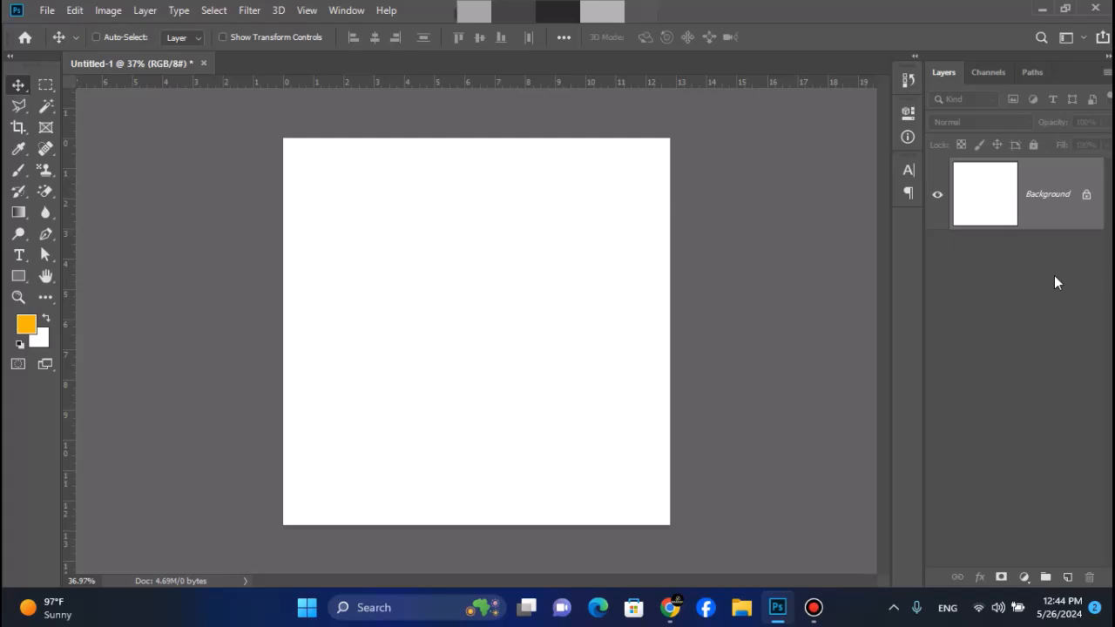
{"action": "left_click", "coordinate": [1086, 195]}
Step: Add a Gradient Overlay effect to the unlocked layer and recolour the gradient's red stop to violet #6c00ff
{"action": "left_click", "coordinate": [980, 577]}
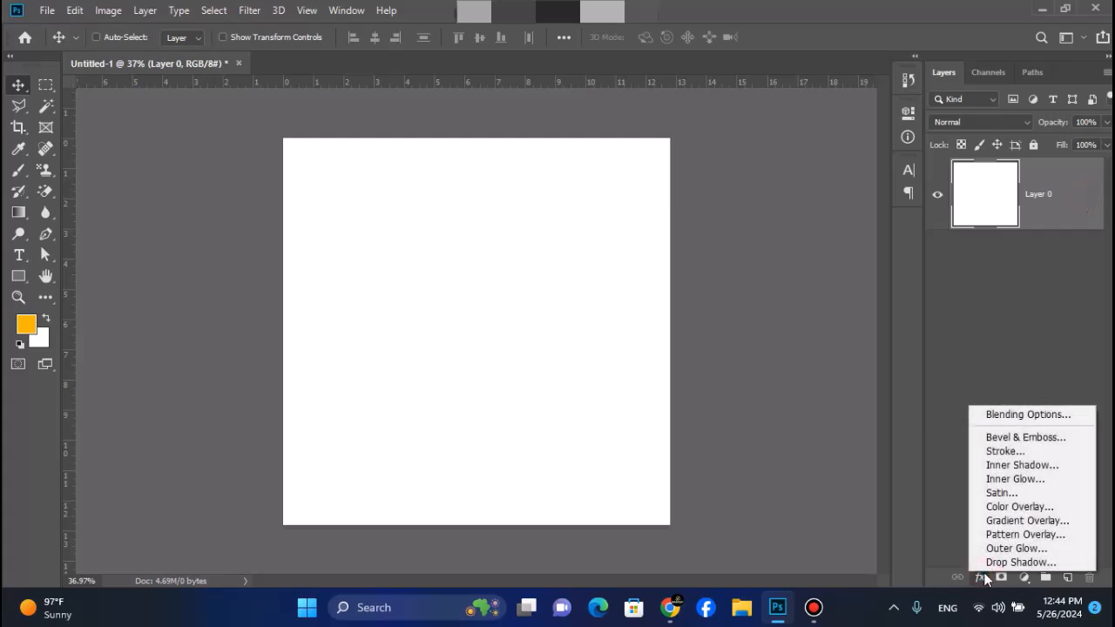
{"action": "left_click", "coordinate": [1028, 521]}
{"action": "left_click_drag", "start_coordinate": [515, 187], "coordinate": [645, 288]}
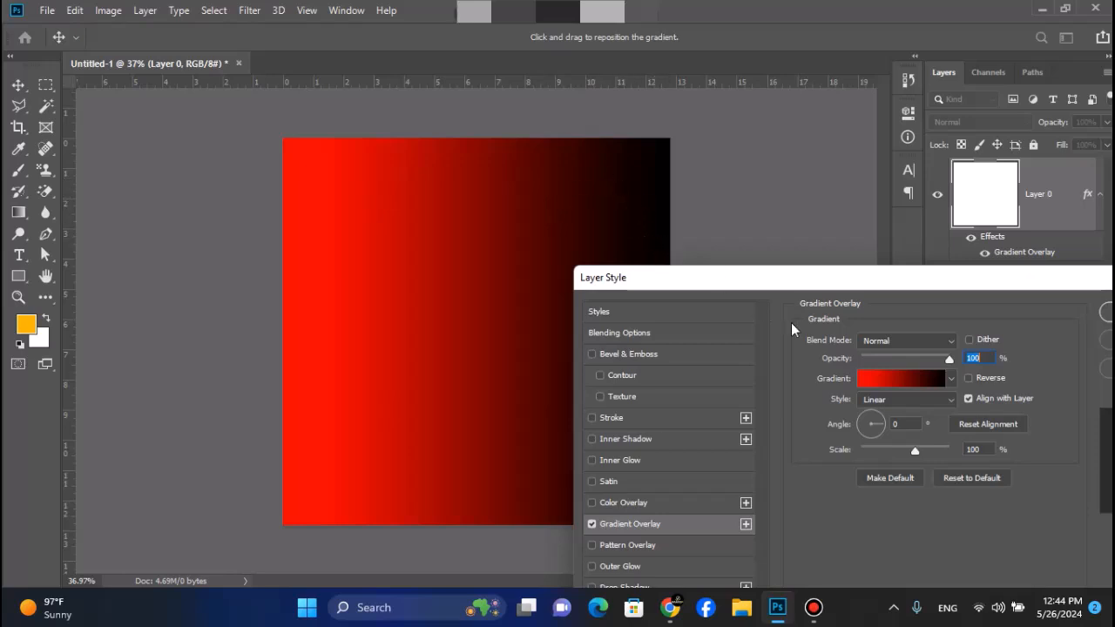
{"action": "left_click", "coordinate": [882, 383]}
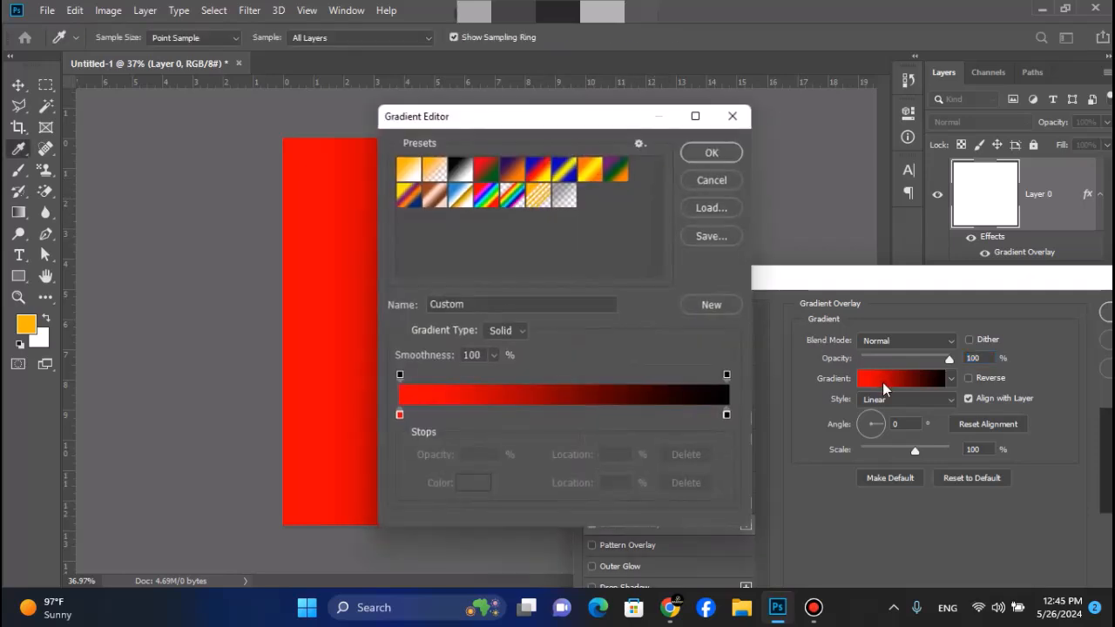
{"action": "left_click", "coordinate": [398, 416]}
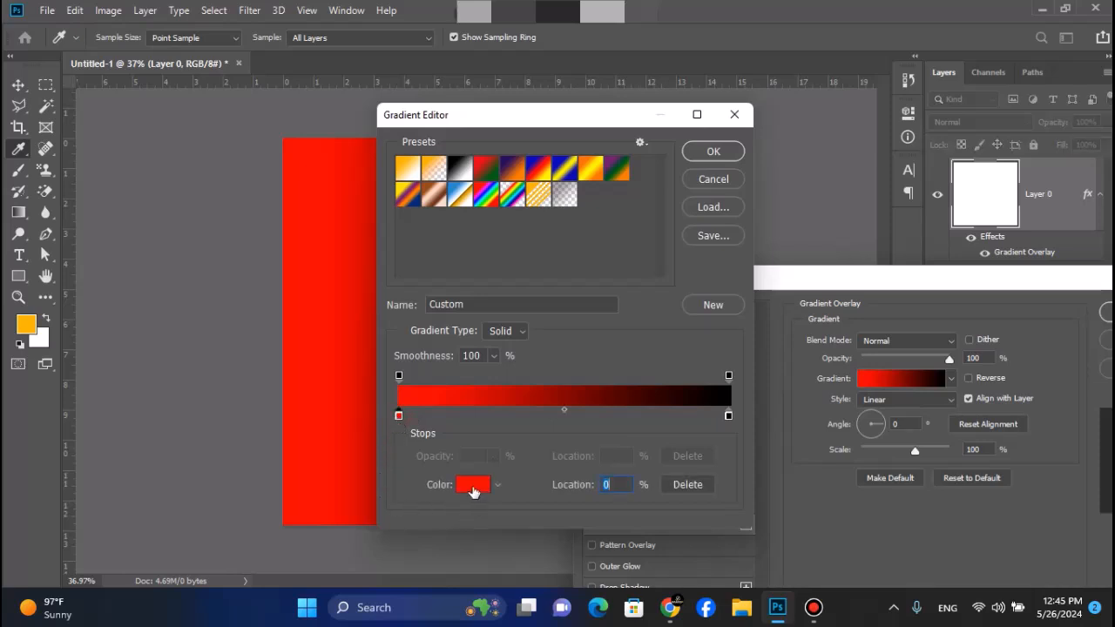
{"action": "left_click", "coordinate": [472, 485]}
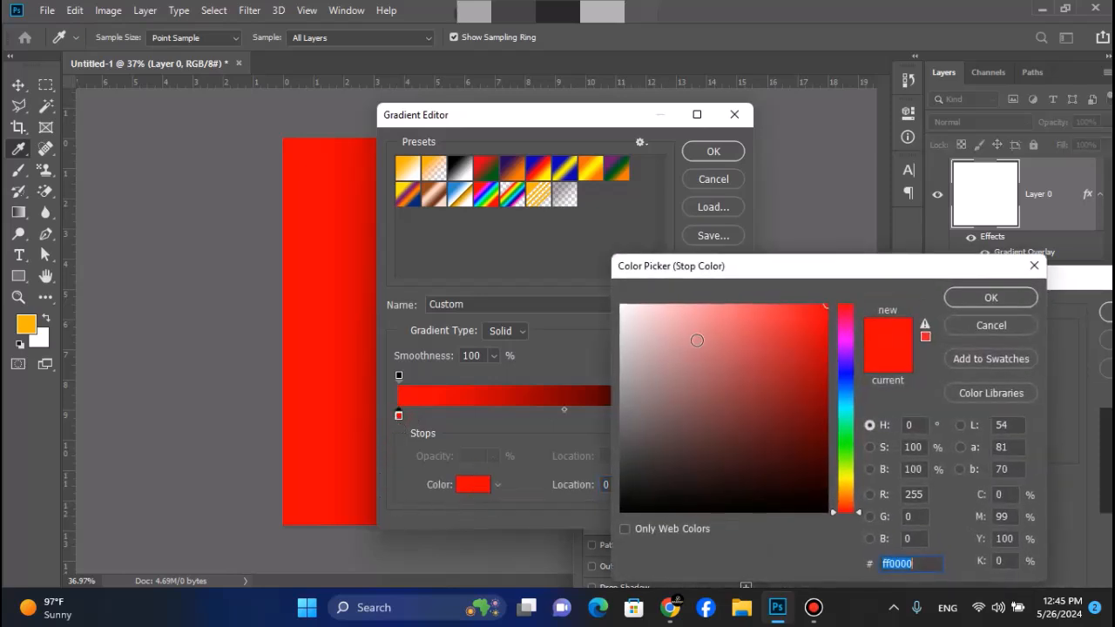
{"action": "left_click_drag", "start_coordinate": [848, 402], "coordinate": [849, 364]}
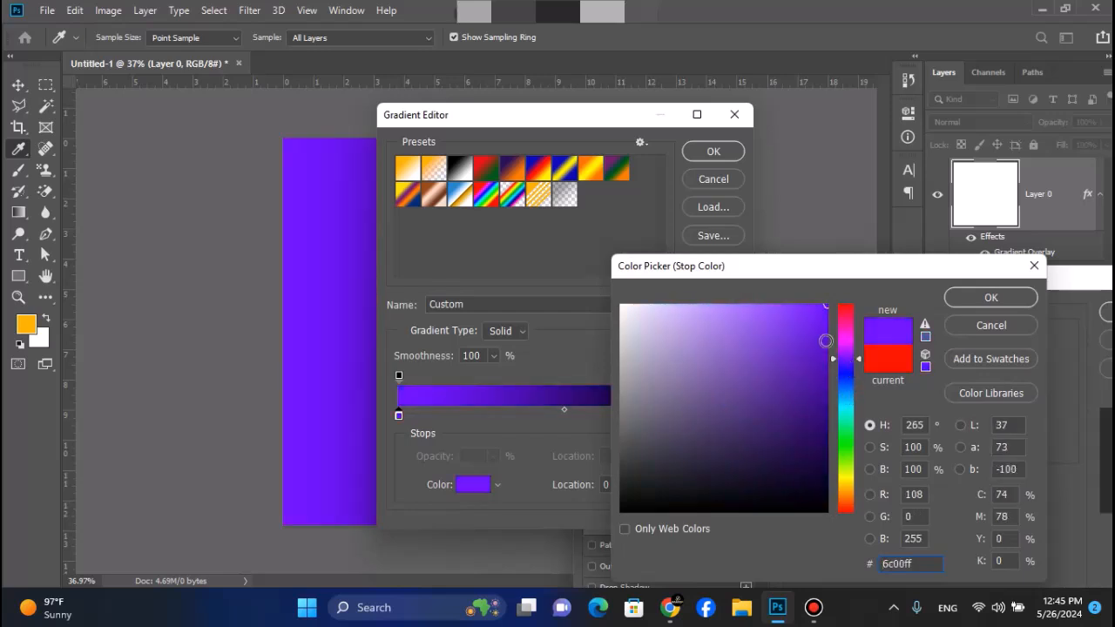
{"action": "left_click", "coordinate": [991, 298]}
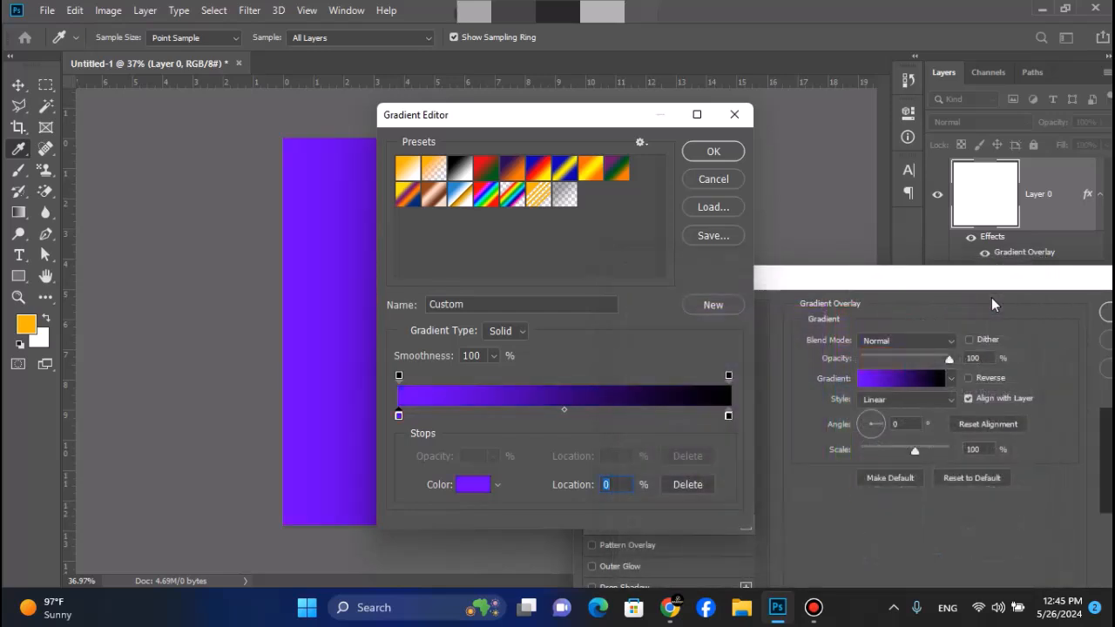
Step: Recolour the gradient's black end stop to a dark blue
{"action": "left_click_drag", "start_coordinate": [502, 121], "coordinate": [766, 120]}
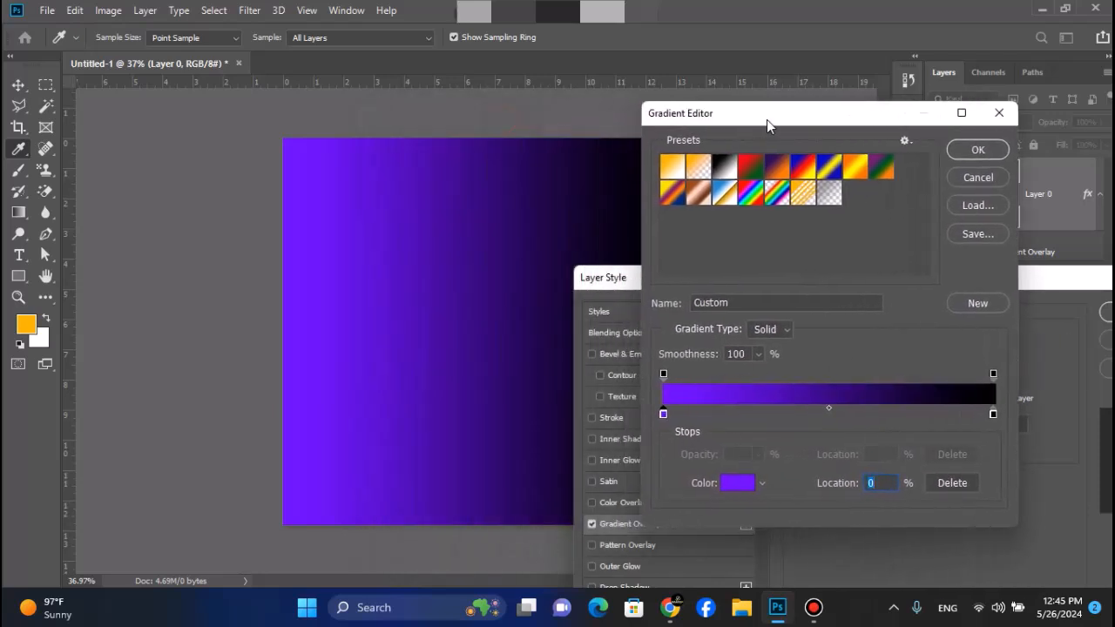
{"action": "left_click", "coordinate": [994, 415]}
{"action": "left_click", "coordinate": [746, 482]}
{"action": "left_click", "coordinate": [842, 384]}
{"action": "left_click", "coordinate": [823, 409]}
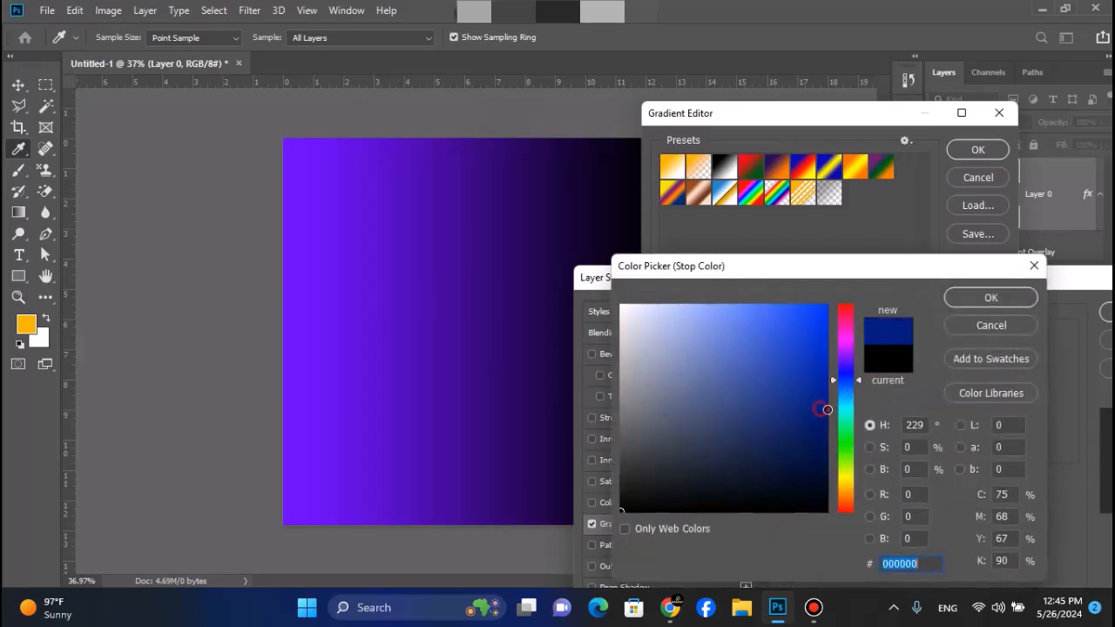
{"action": "left_click", "coordinate": [1014, 297]}
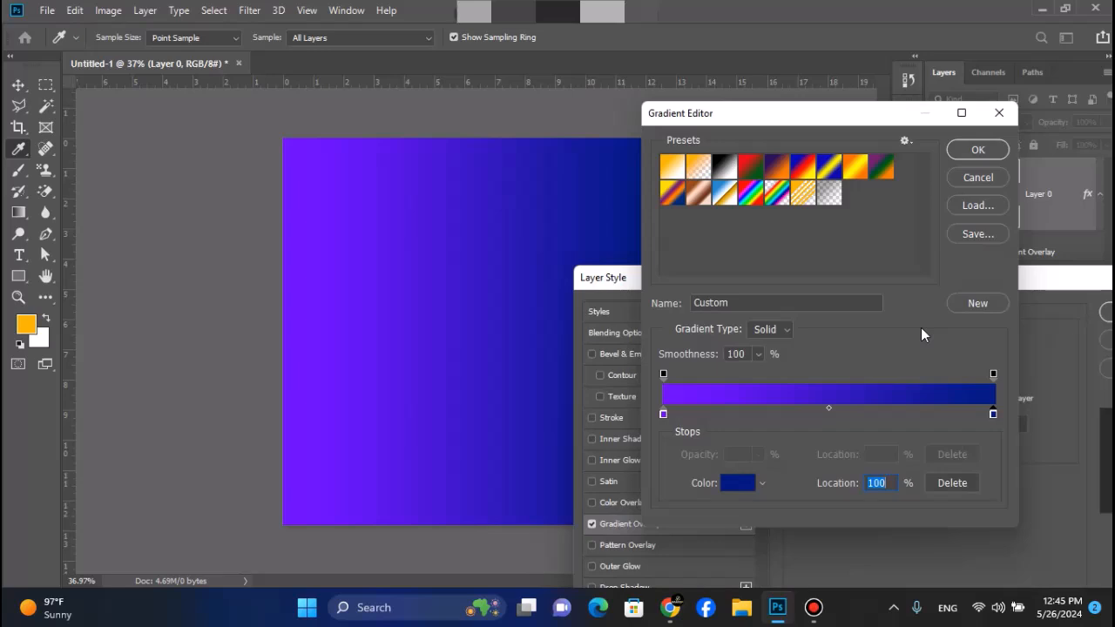
Step: Add a dark yellow colour stop between the gradient's two end stops and place it at location 48%
{"action": "left_click", "coordinate": [764, 418]}
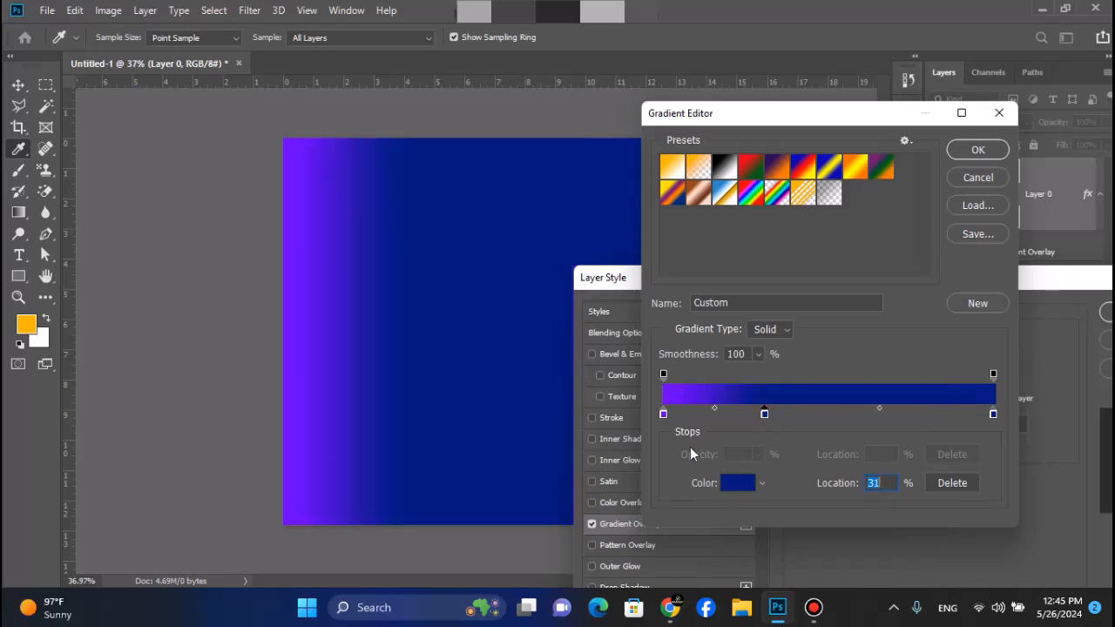
{"action": "left_click", "coordinate": [736, 484]}
{"action": "left_click", "coordinate": [849, 475]}
{"action": "left_click_drag", "start_coordinate": [849, 477], "coordinate": [849, 479]}
{"action": "left_click", "coordinate": [825, 346]}
{"action": "left_click", "coordinate": [964, 299]}
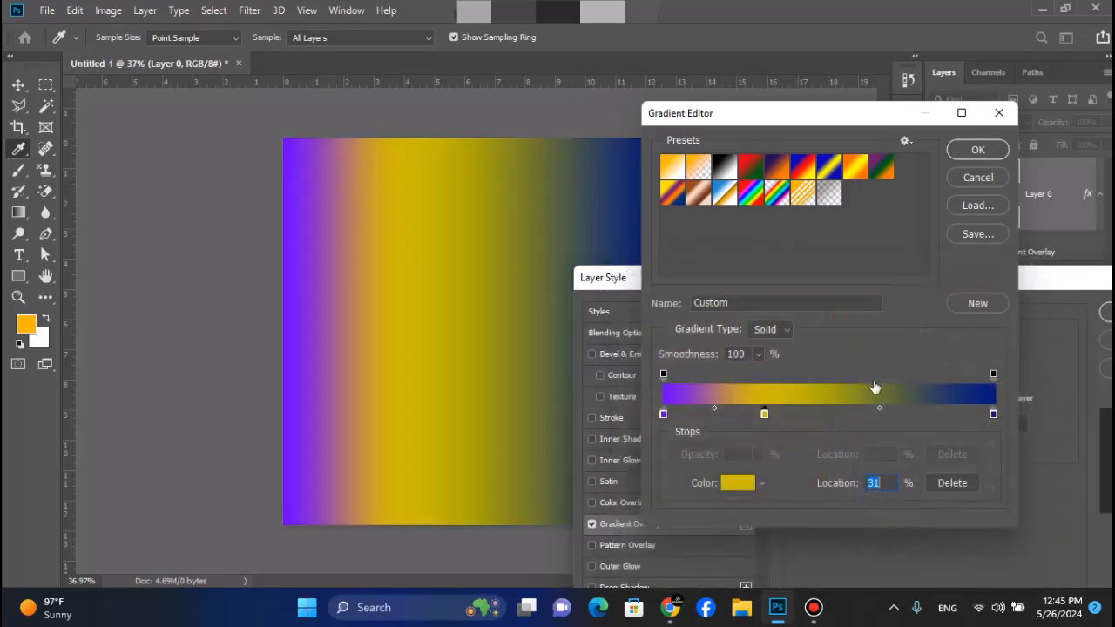
{"action": "left_click_drag", "start_coordinate": [764, 414], "coordinate": [823, 420]}
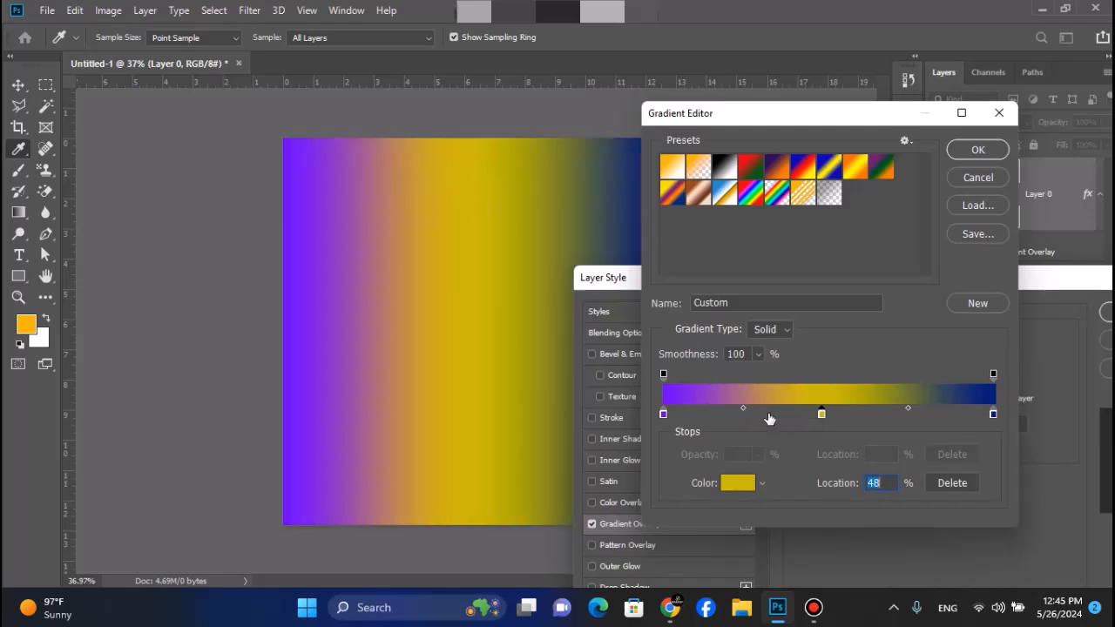
{"action": "left_click", "coordinate": [967, 150]}
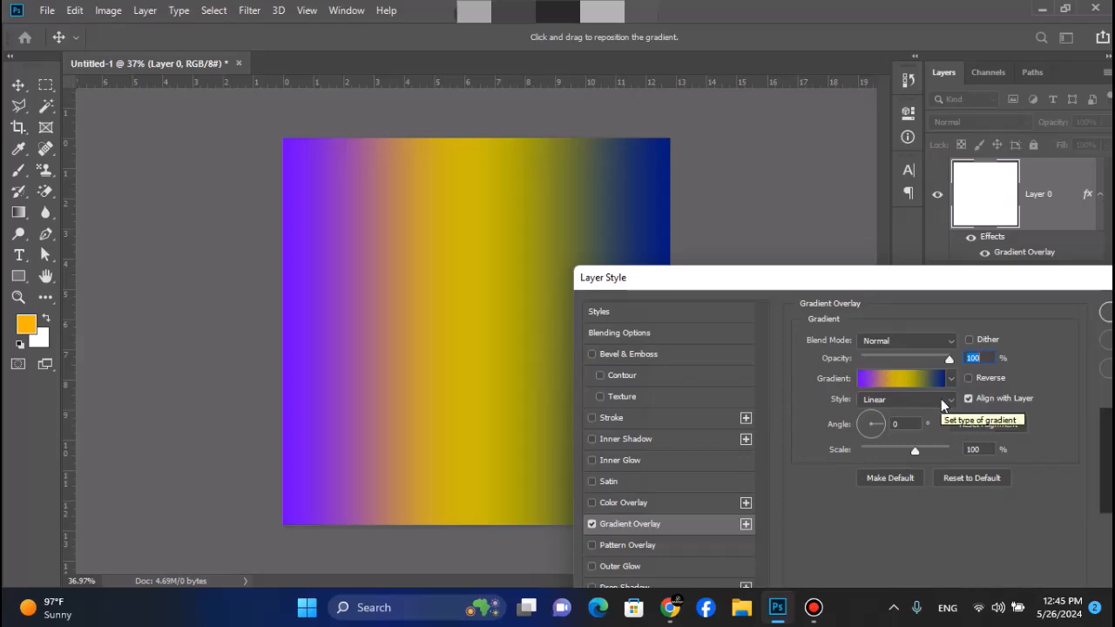
Step: Reopen the overlay's gradient for editing and delete the yellow middle stop
{"action": "left_click", "coordinate": [875, 377]}
{"action": "left_click", "coordinate": [822, 414]}
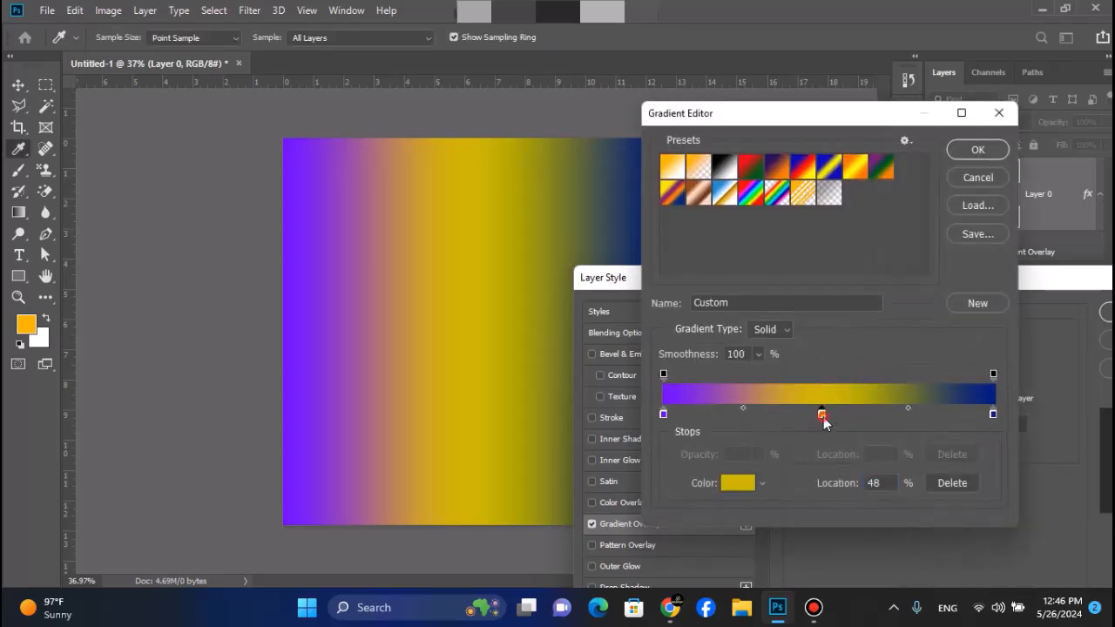
{"action": "left_click", "coordinate": [967, 484]}
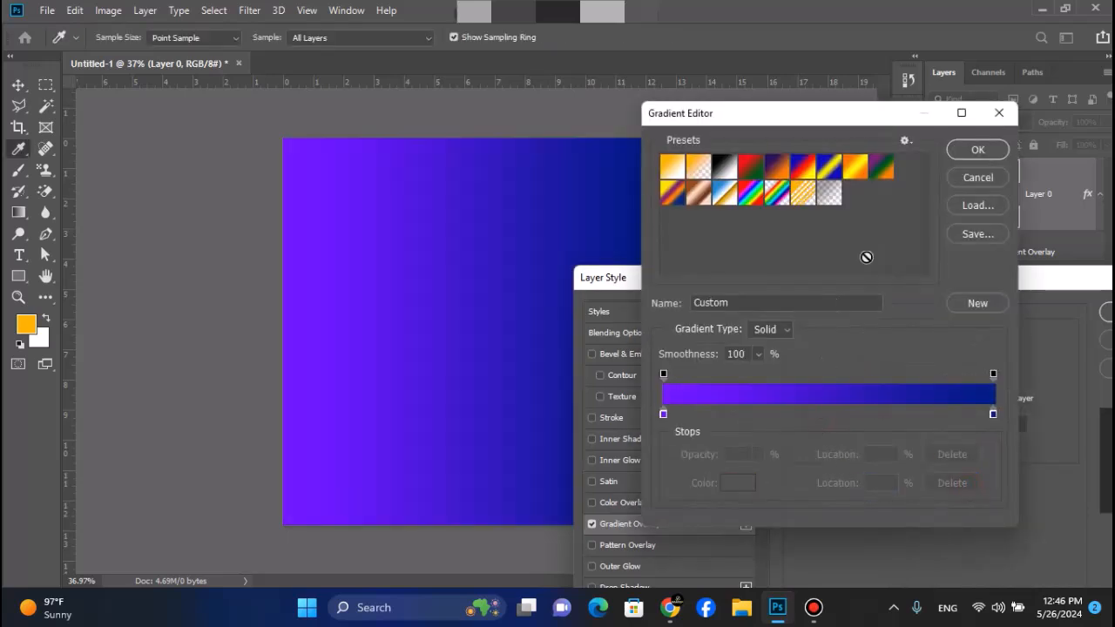
{"action": "left_click", "coordinate": [977, 150]}
Step: Try the Radial, Angle and Diamond styles for the gradient overlay and settle on Radial
{"action": "left_click_drag", "start_coordinate": [705, 288], "coordinate": [798, 207]}
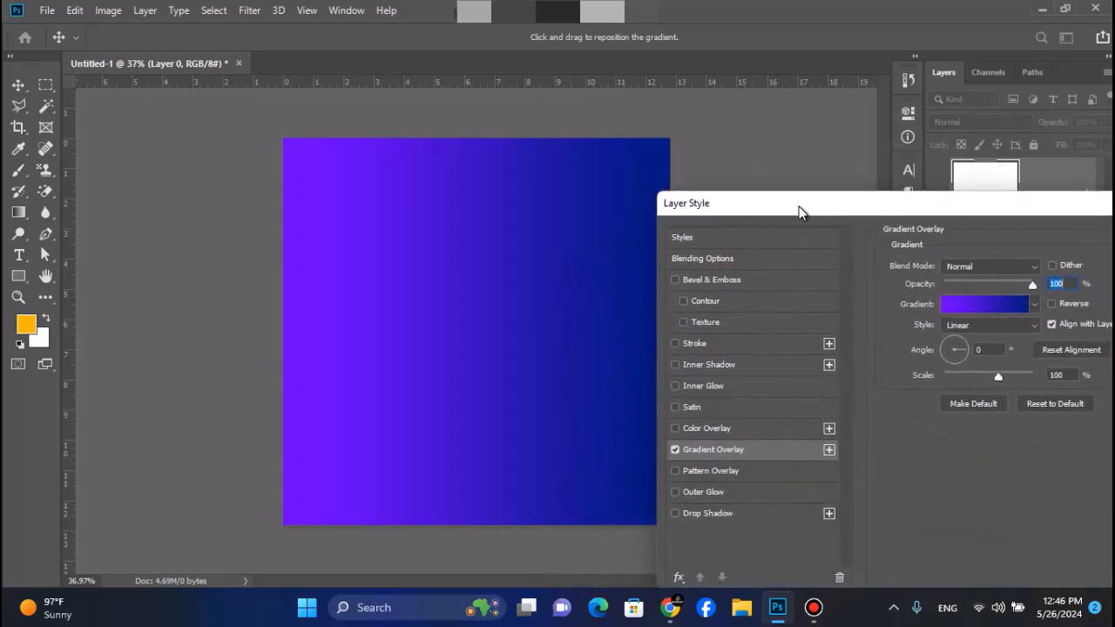
{"action": "left_click", "coordinate": [981, 328]}
{"action": "left_click", "coordinate": [970, 352]}
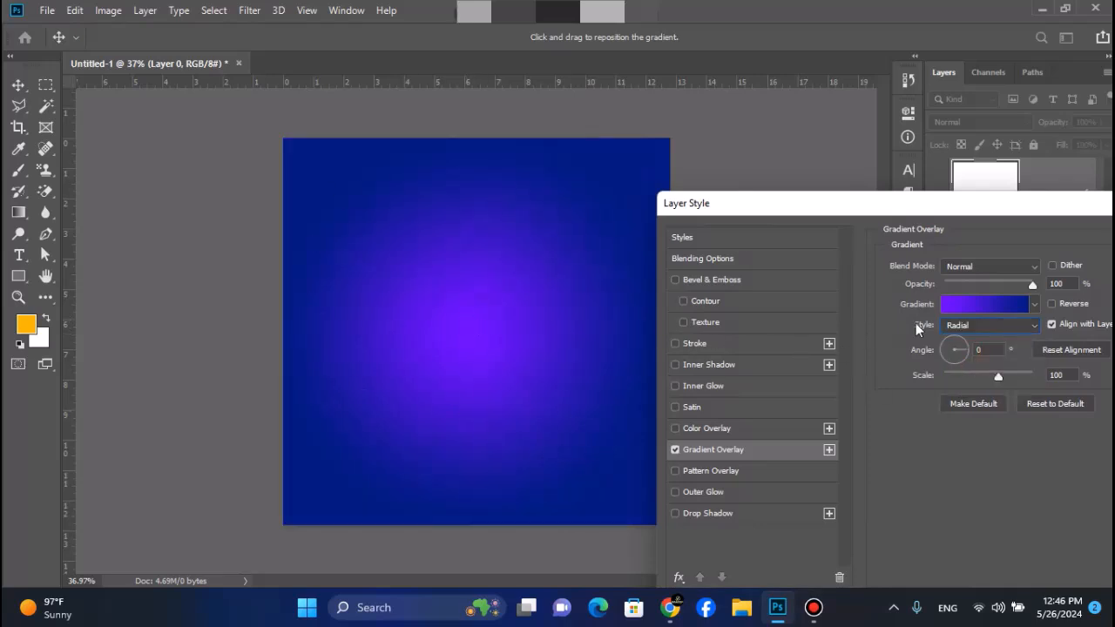
{"action": "left_click", "coordinate": [984, 325]}
{"action": "left_click", "coordinate": [960, 364]}
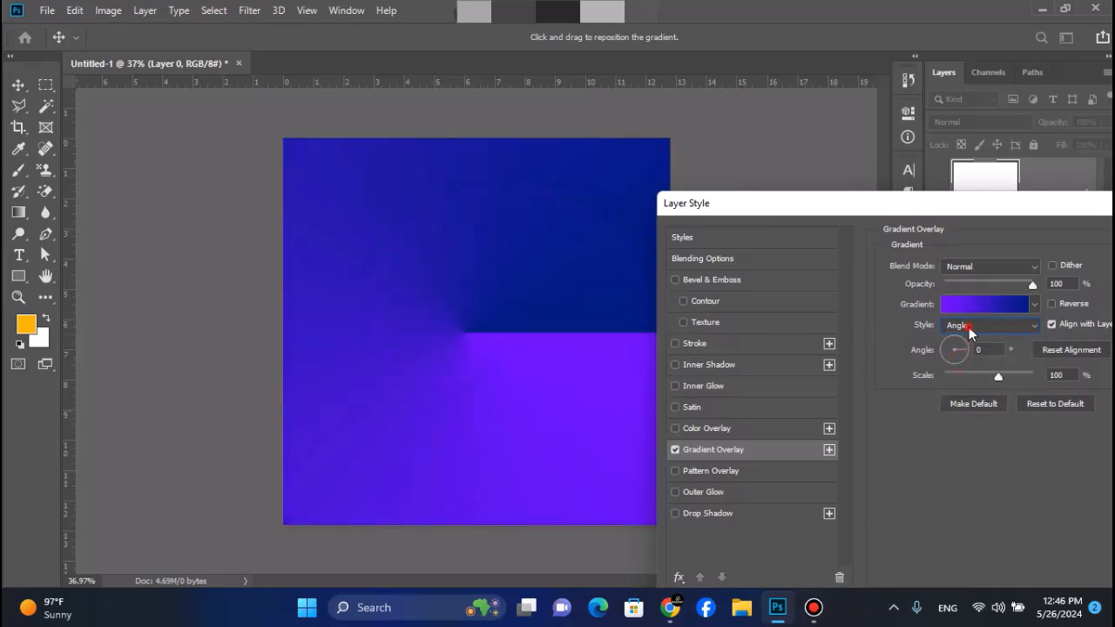
{"action": "left_click", "coordinate": [969, 329]}
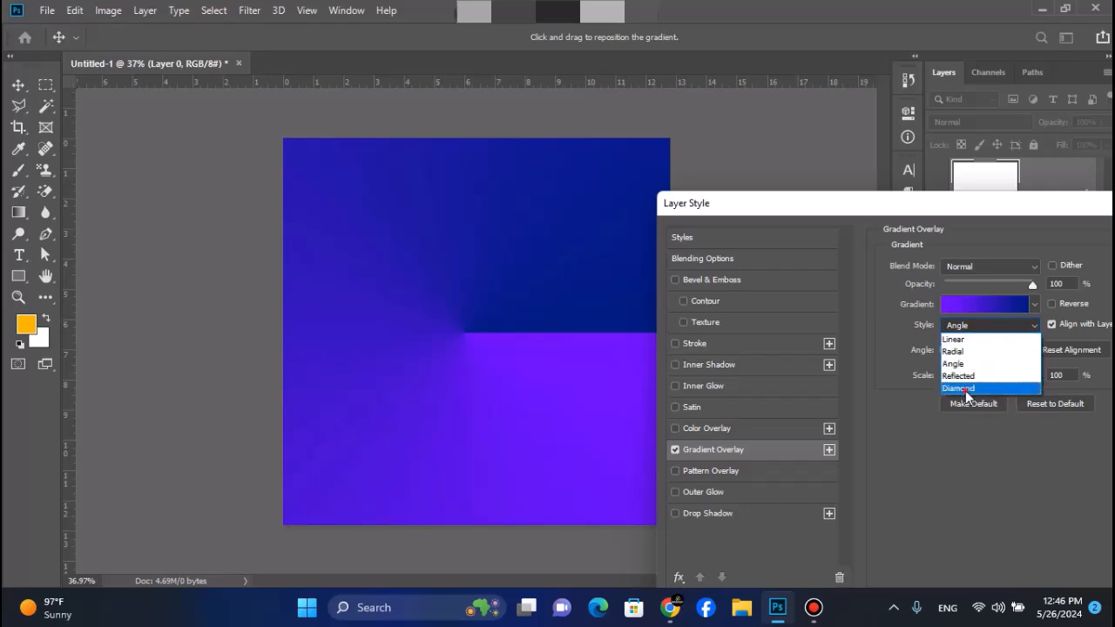
{"action": "left_click", "coordinate": [966, 391]}
{"action": "left_click", "coordinate": [968, 327]}
{"action": "left_click", "coordinate": [963, 354]}
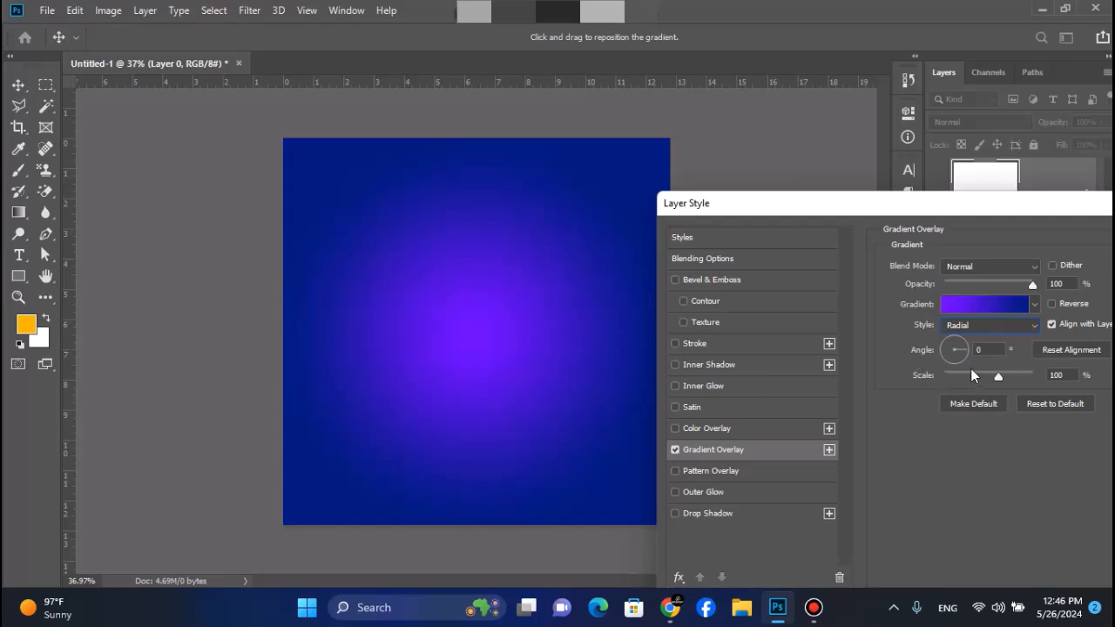
Step: Try a small scale for the radial gradient, set it to about 126%, and apply the layer style
{"action": "left_click_drag", "start_coordinate": [1001, 376], "coordinate": [952, 376]}
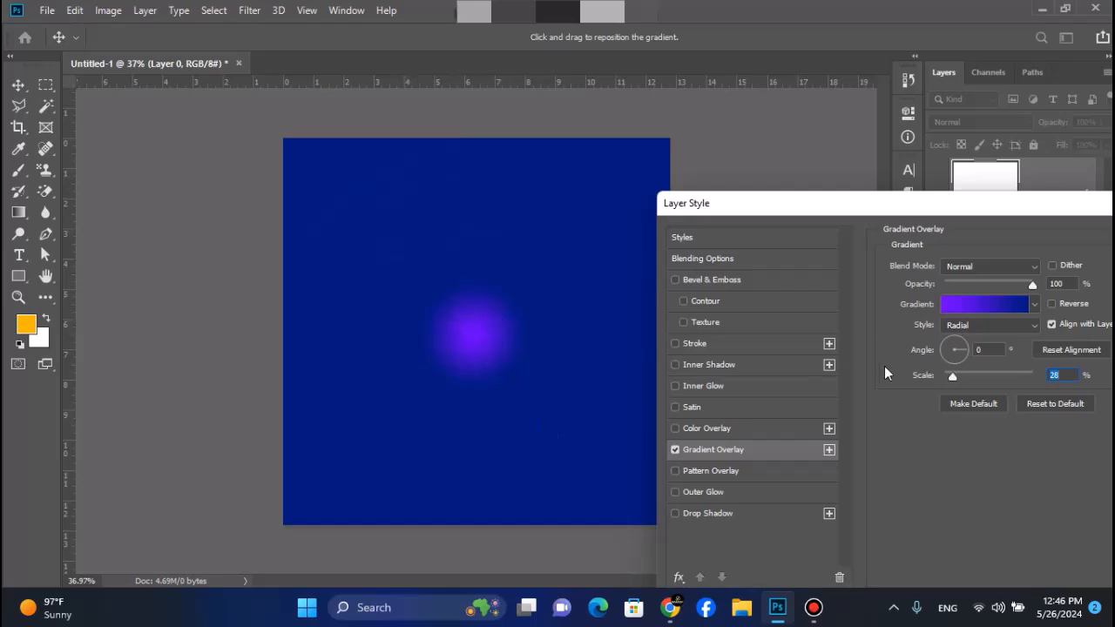
{"action": "left_click_drag", "start_coordinate": [968, 377], "coordinate": [1014, 375]}
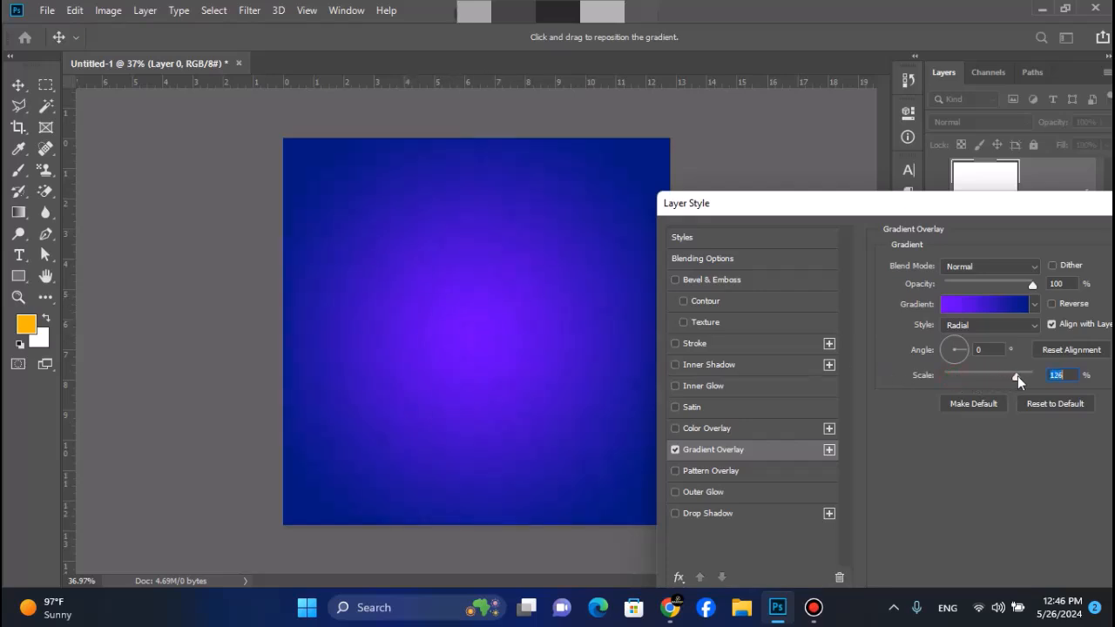
{"action": "left_click_drag", "start_coordinate": [923, 207], "coordinate": [600, 230]}
{"action": "left_click", "coordinate": [912, 261]}
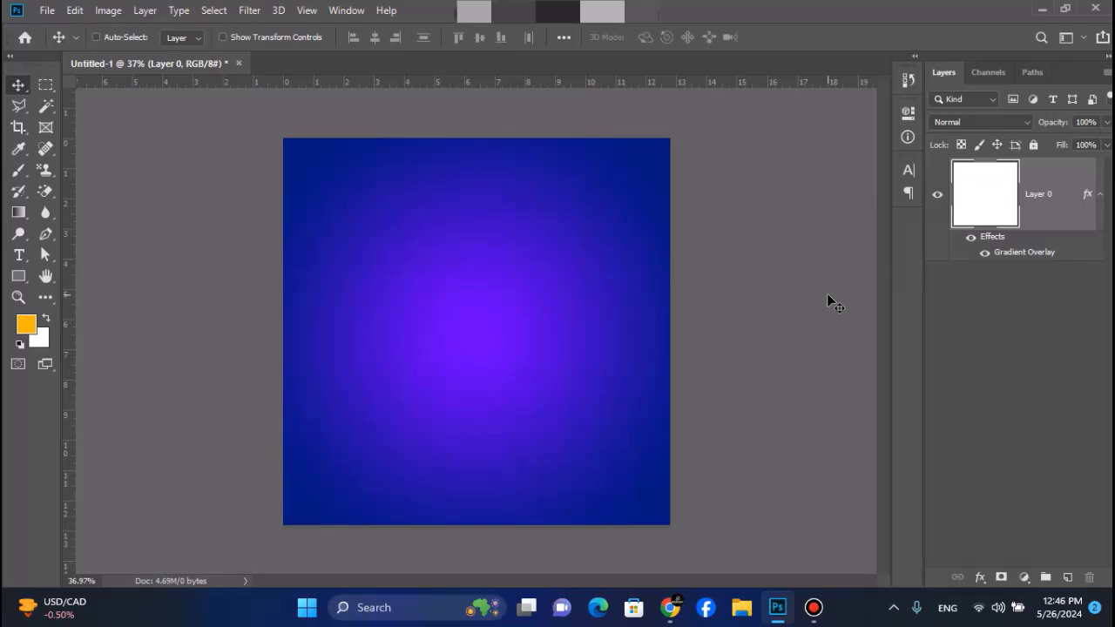
Step: Undo the gradient overlay and the unlocking of the background layer
{"action": "key", "text": "ctrl+z"}
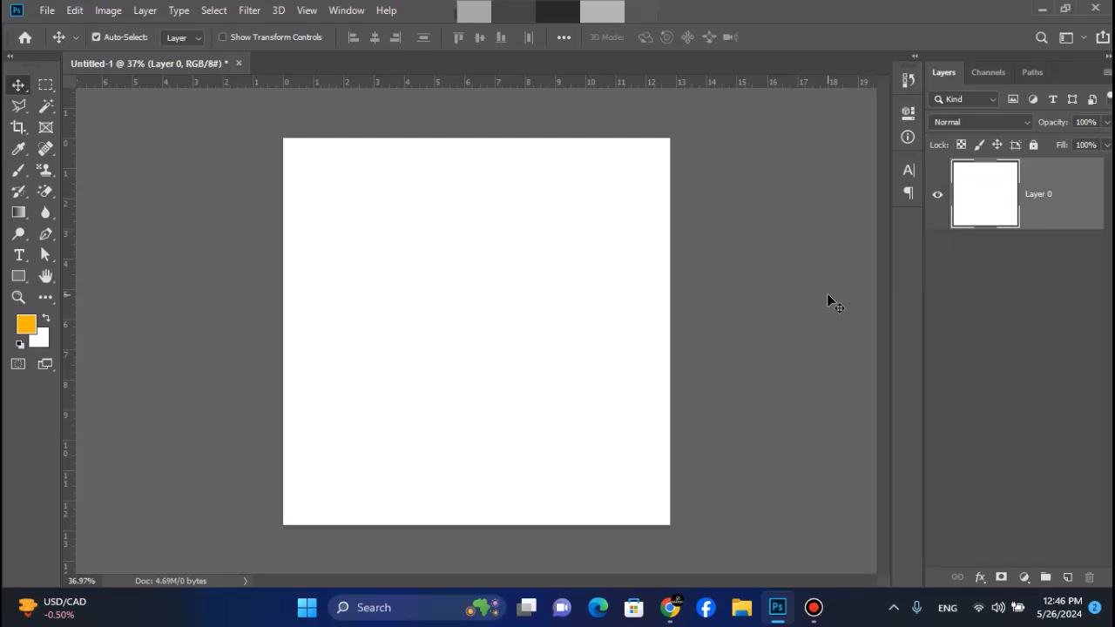
{"action": "key", "text": "ctrl+z"}
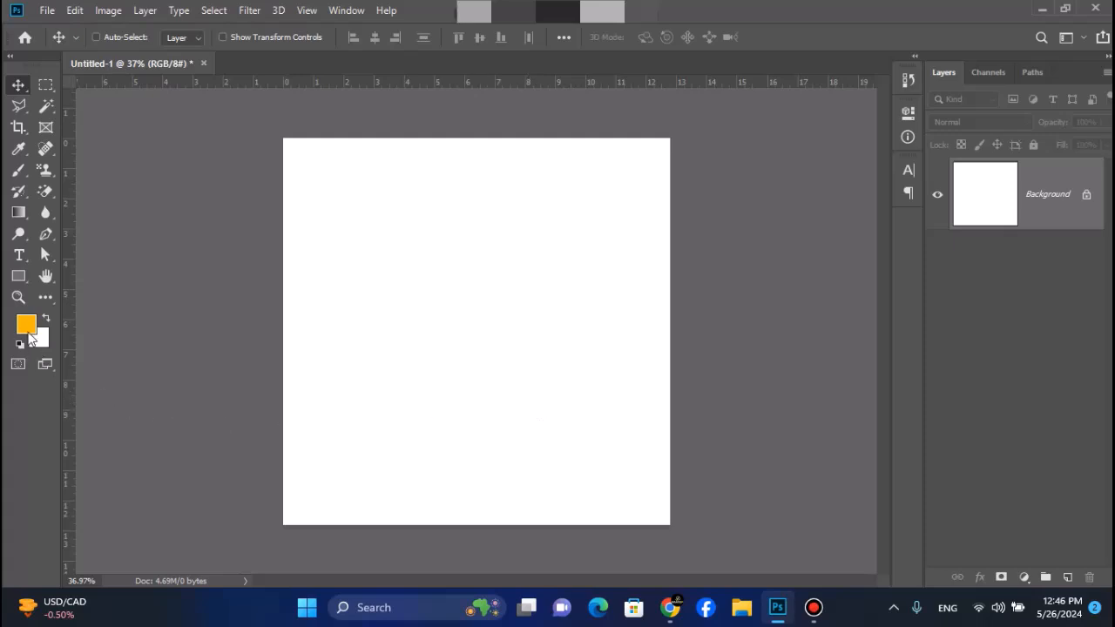
Step: Draw a purple rectangle about 1043 × 460 px across the upper half of the canvas with the Rectangle tool
{"action": "left_click", "coordinate": [18, 276]}
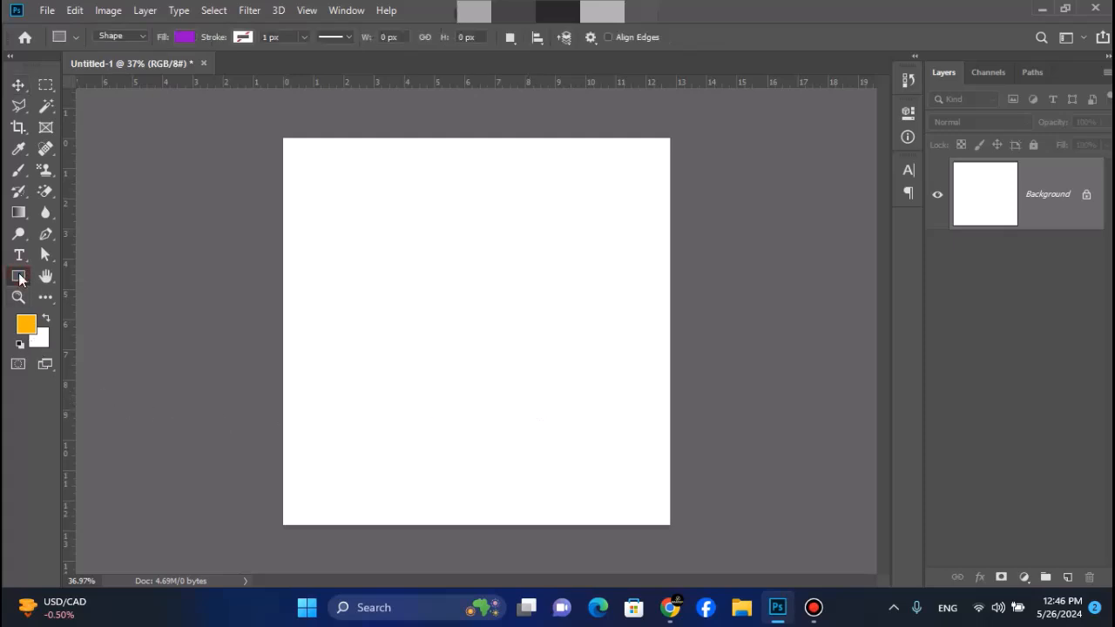
{"action": "right_click", "coordinate": [18, 276]}
{"action": "left_click", "coordinate": [73, 275]}
{"action": "left_click_drag", "start_coordinate": [297, 227], "coordinate": [612, 366]}
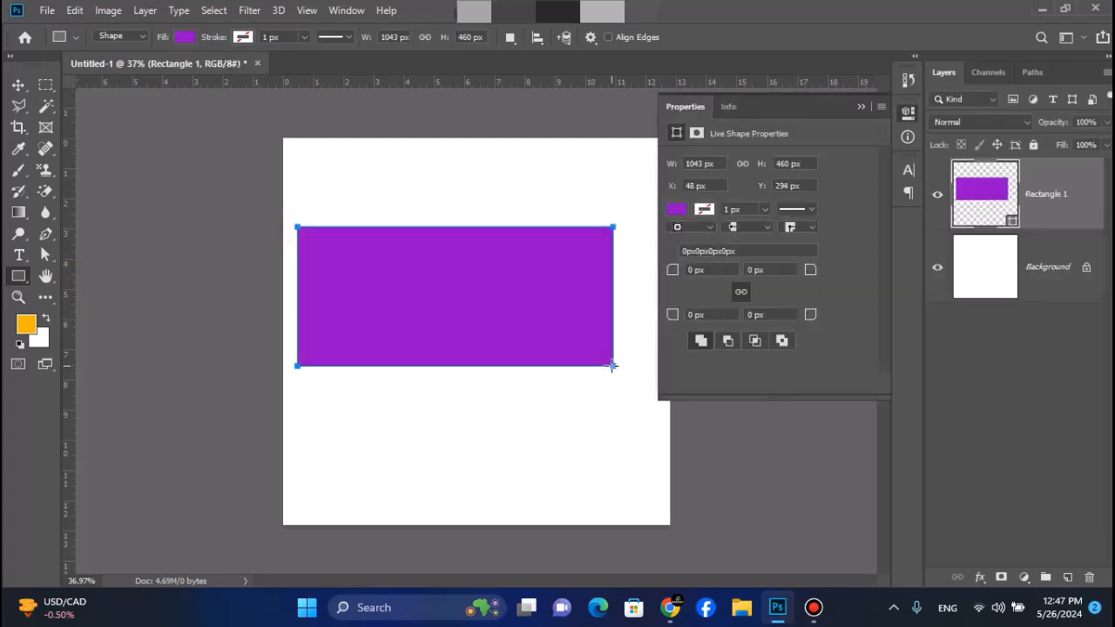
{"action": "left_click", "coordinate": [857, 106]}
Step: Inspect the purple rectangle's upper-right corner up close, and delete the rectangle
{"action": "scroll", "coordinate": [560, 209], "scroll_direction": "up", "scroll_amount": 3}
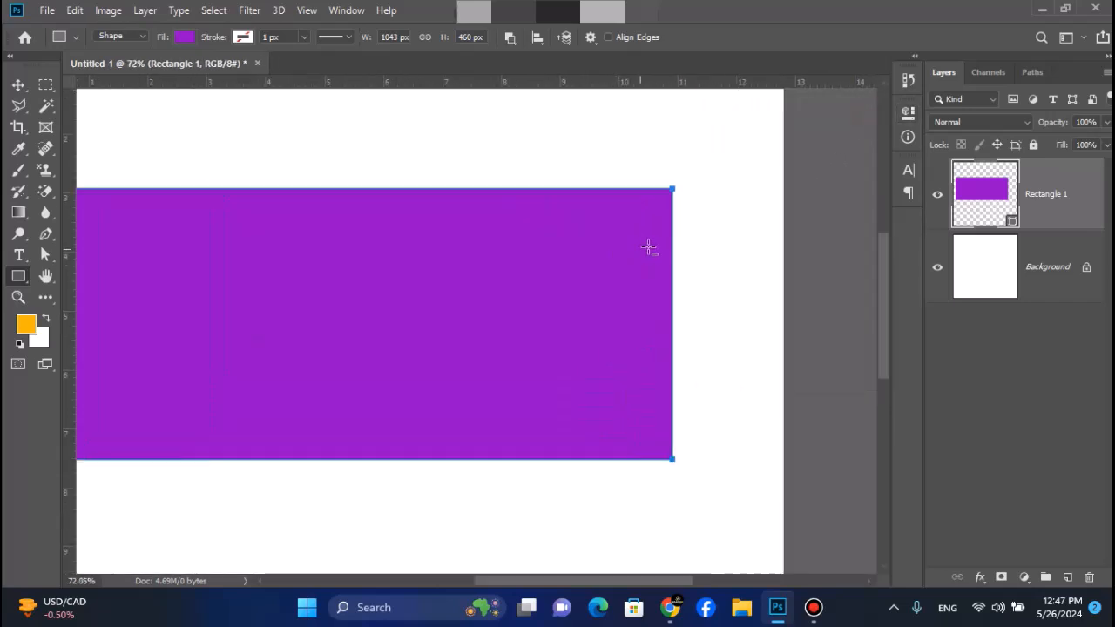
{"action": "scroll", "coordinate": [647, 249], "scroll_direction": "up", "scroll_amount": 3}
{"action": "scroll", "coordinate": [664, 224], "scroll_direction": "up", "scroll_amount": 1}
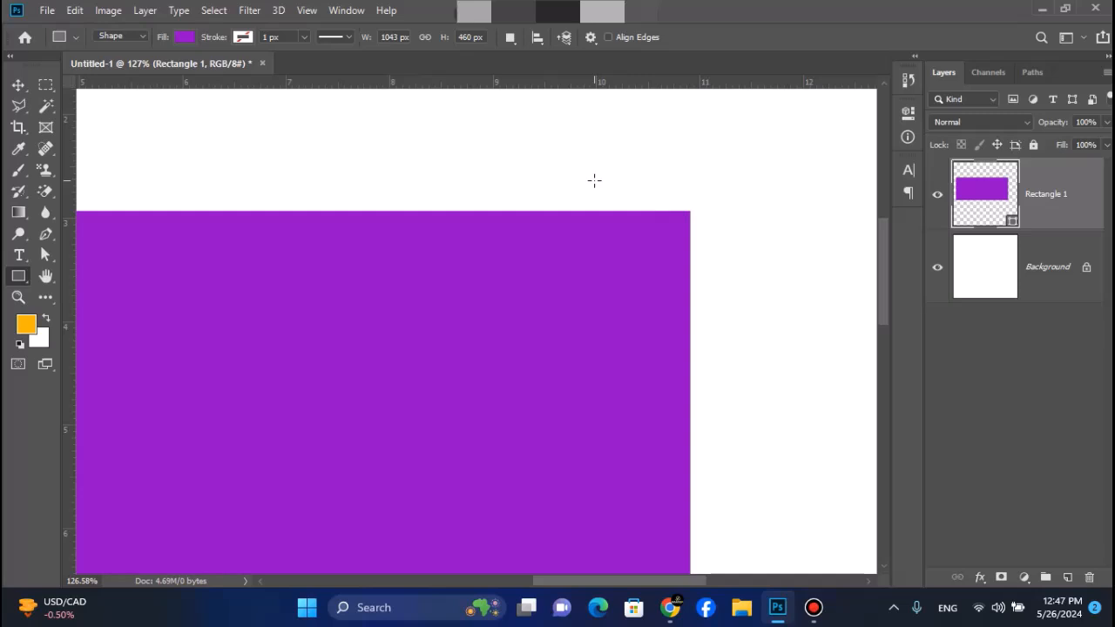
{"action": "scroll", "coordinate": [594, 180], "scroll_direction": "down", "scroll_amount": 5}
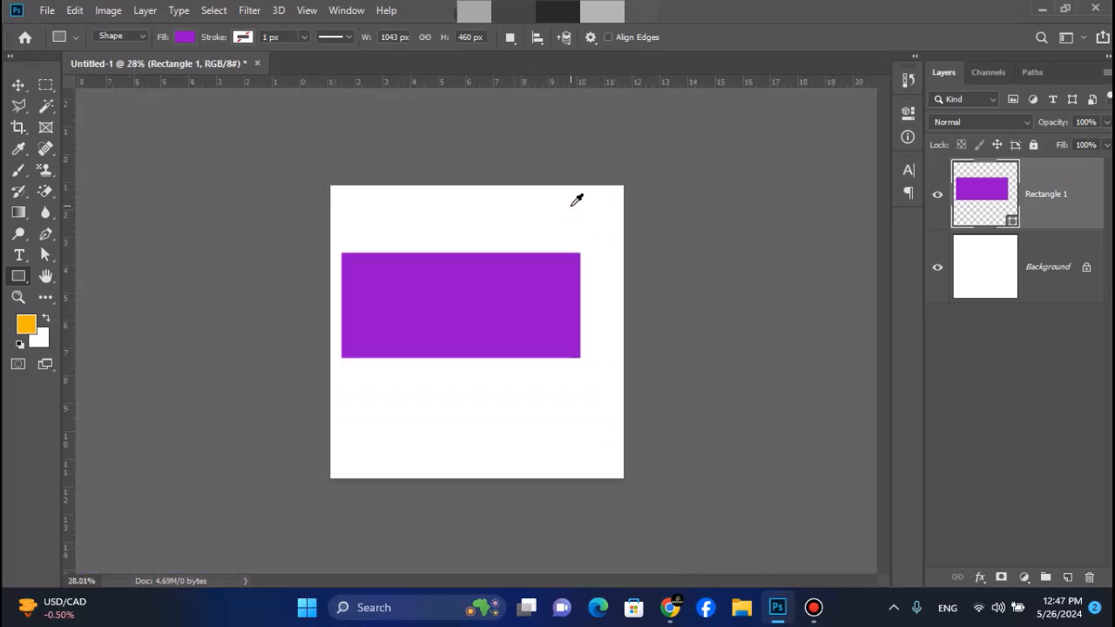
{"action": "key", "text": "Delete"}
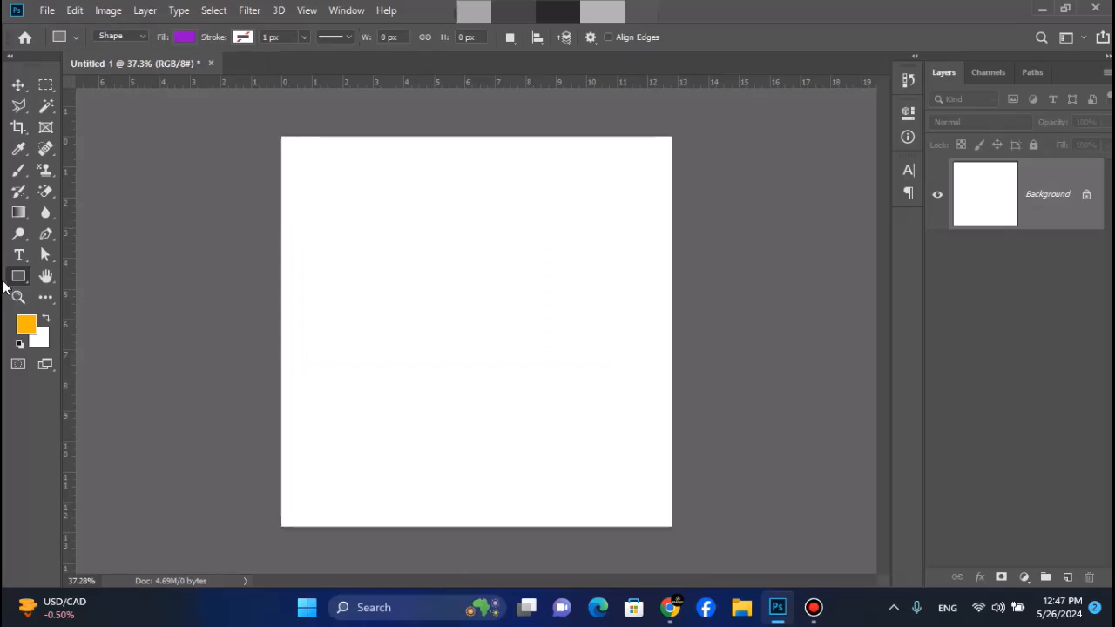
Step: Switch between the Rounded Rectangle and Rectangle tools to compare their options, ending with the Rounded Rectangle tool active
{"action": "right_click", "coordinate": [18, 279]}
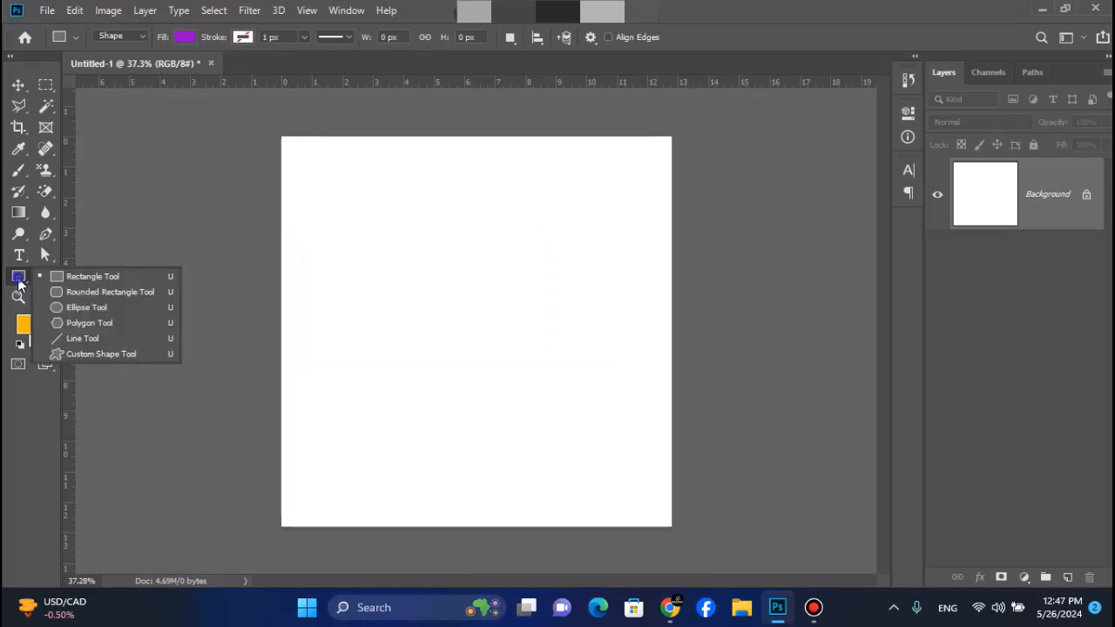
{"action": "left_click", "coordinate": [108, 292]}
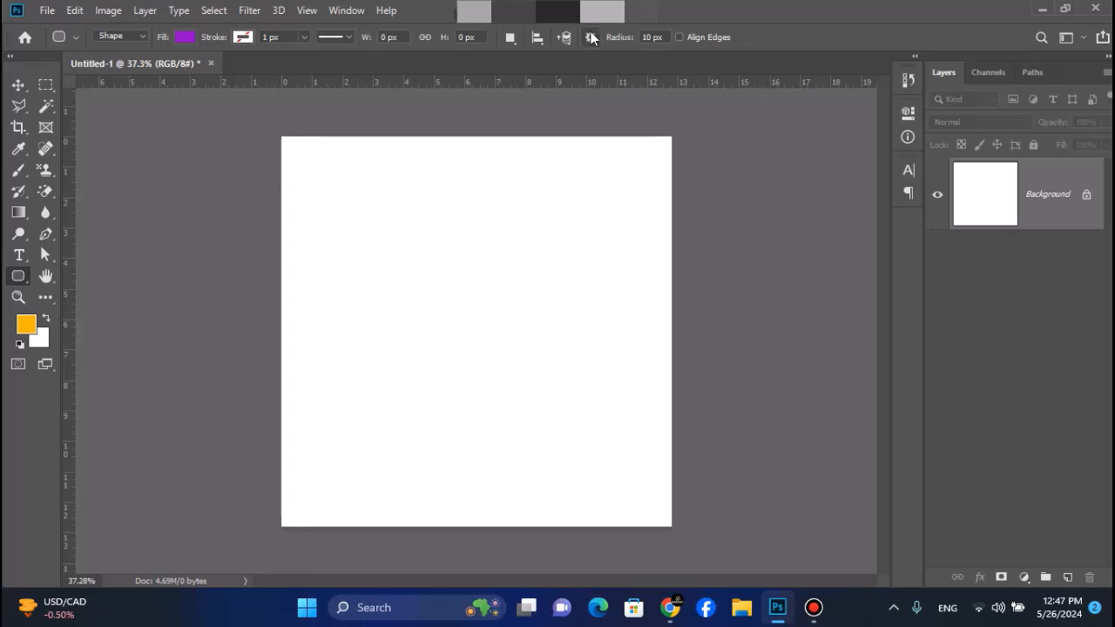
{"action": "right_click", "coordinate": [17, 283]}
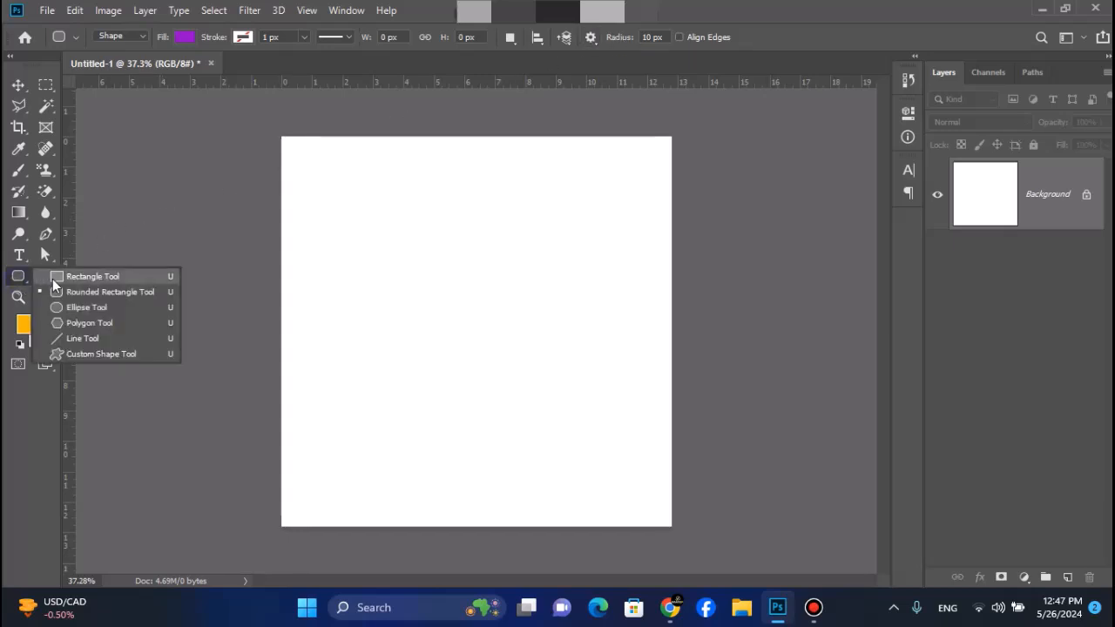
{"action": "left_click", "coordinate": [52, 278]}
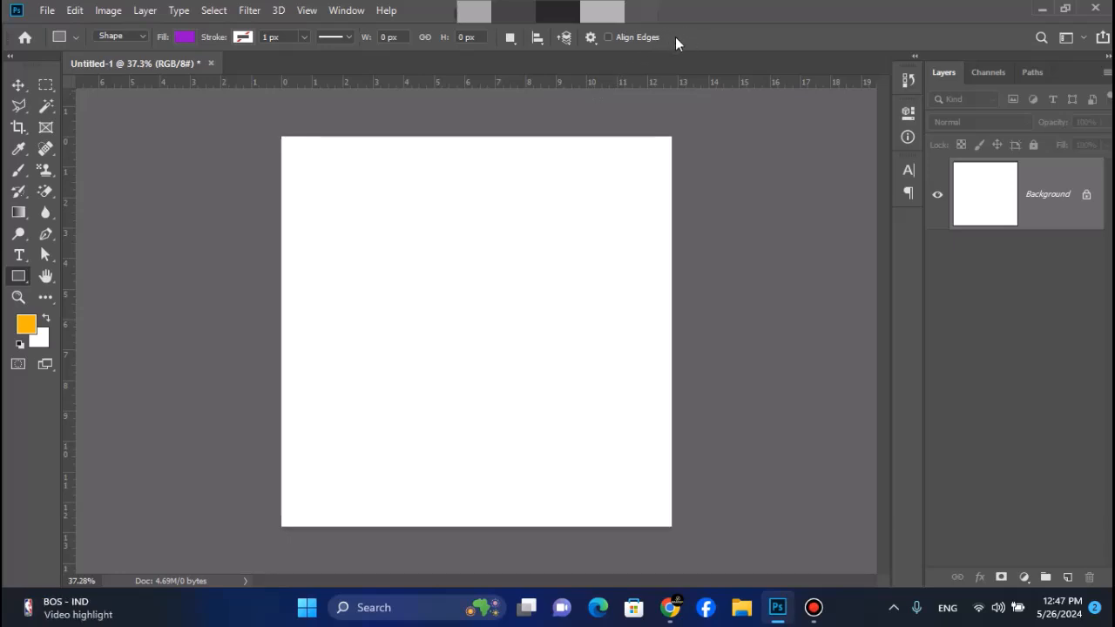
{"action": "right_click", "coordinate": [18, 279]}
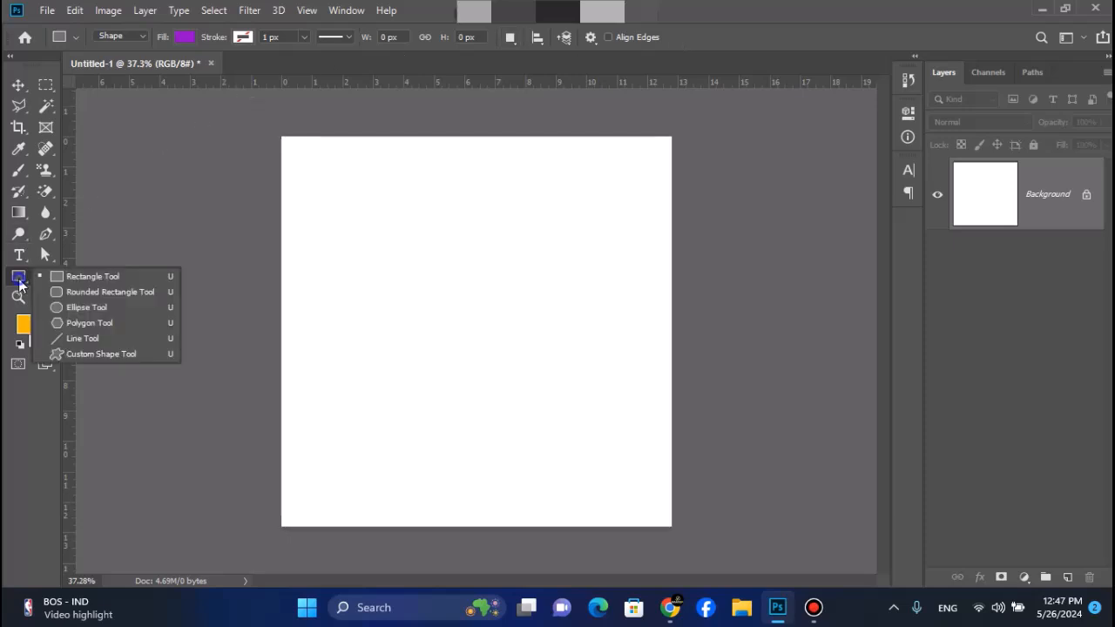
{"action": "left_click", "coordinate": [94, 293]}
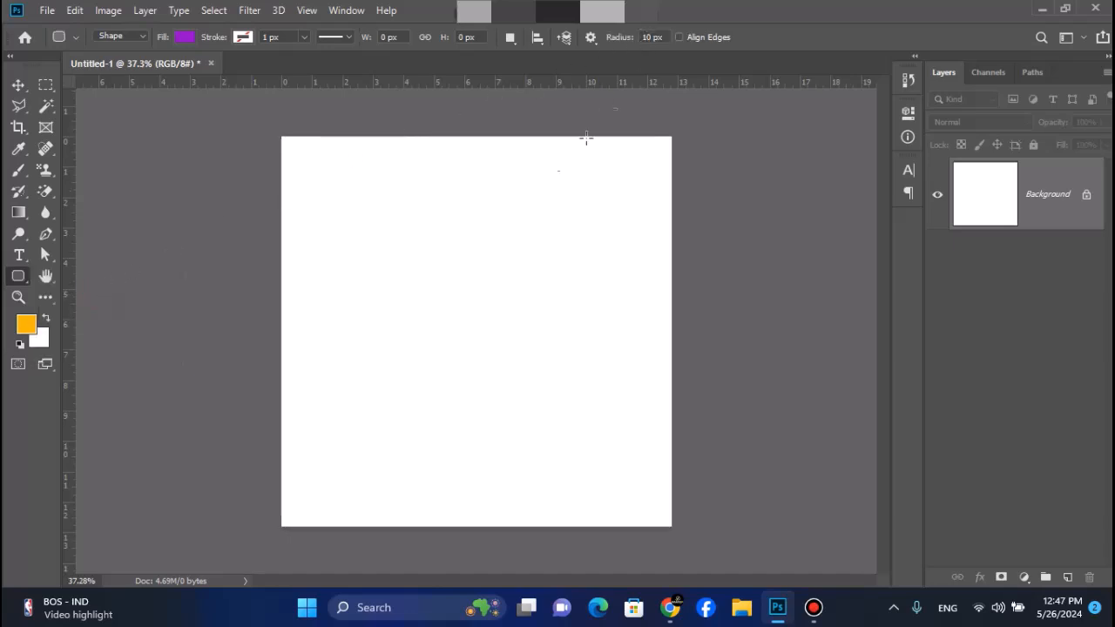
Step: Draw a rounded rectangle about 1011 × 360 px with a 10 px radius and inspect its upper-right corner
{"action": "left_click_drag", "start_coordinate": [300, 241], "coordinate": [607, 349]}
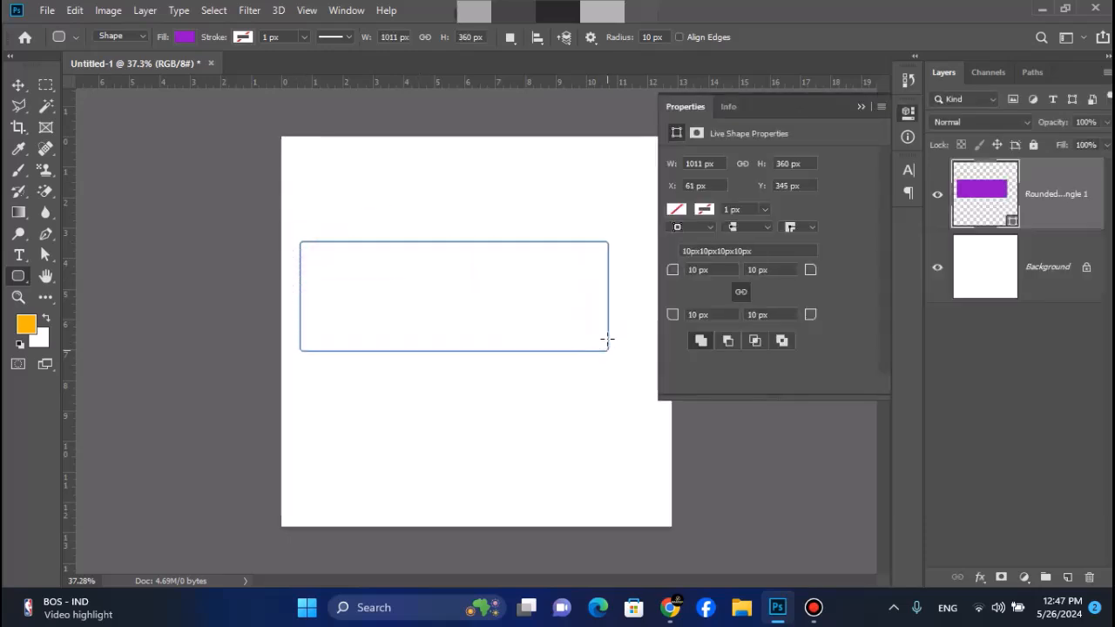
{"action": "scroll", "coordinate": [635, 257], "scroll_direction": "up", "scroll_amount": 10}
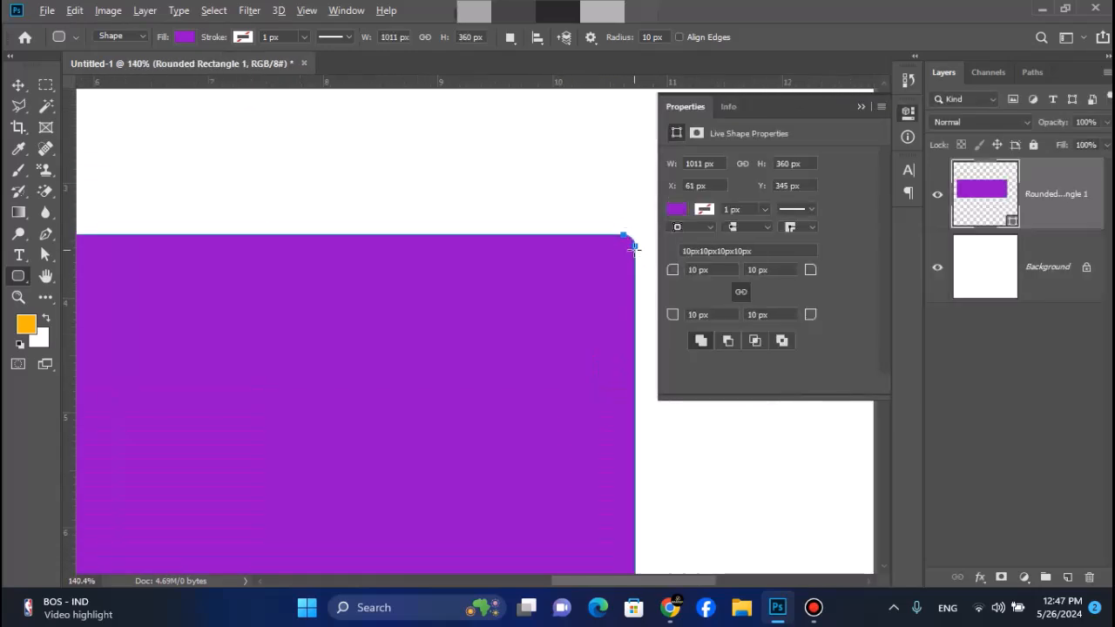
{"action": "left_click", "coordinate": [567, 171]}
{"action": "left_click", "coordinate": [600, 285]}
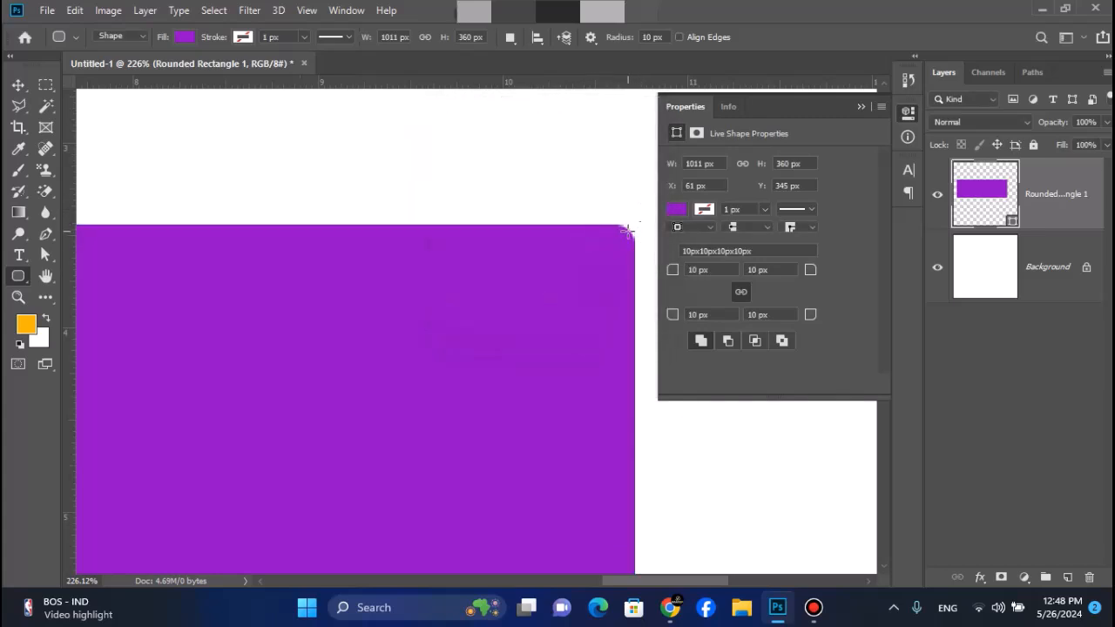
{"action": "left_click", "coordinate": [859, 108]}
Step: Undo the rounded rectangle drawn with the 10 px radius
{"action": "scroll", "coordinate": [630, 247], "scroll_direction": "down", "scroll_amount": 8}
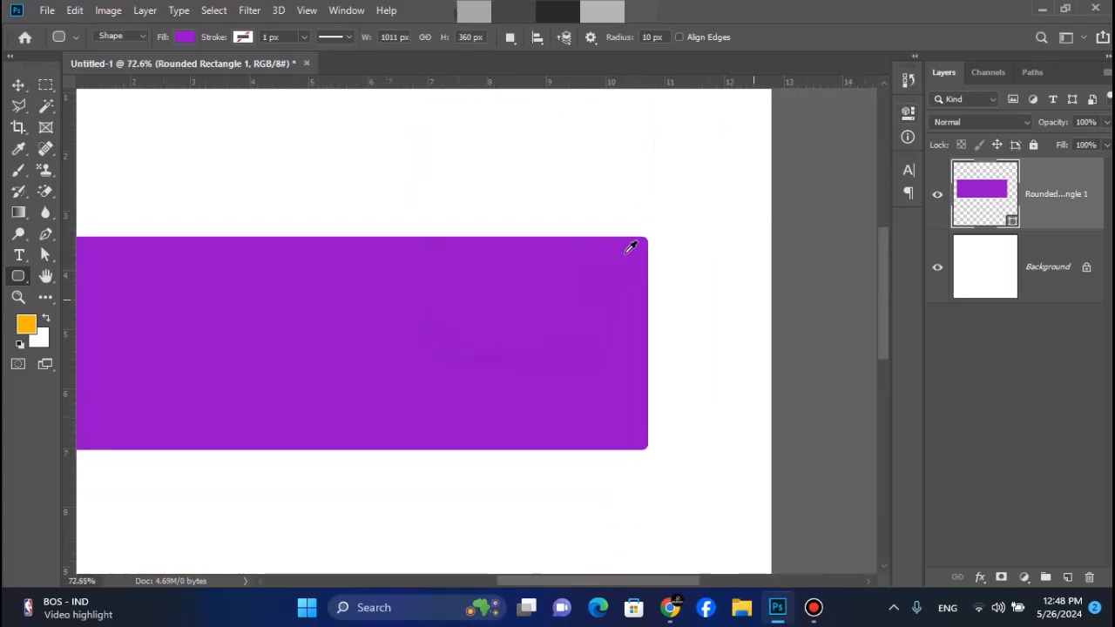
{"action": "scroll", "coordinate": [630, 247], "scroll_direction": "down", "scroll_amount": 1}
{"action": "key", "text": "ctrl+z"}
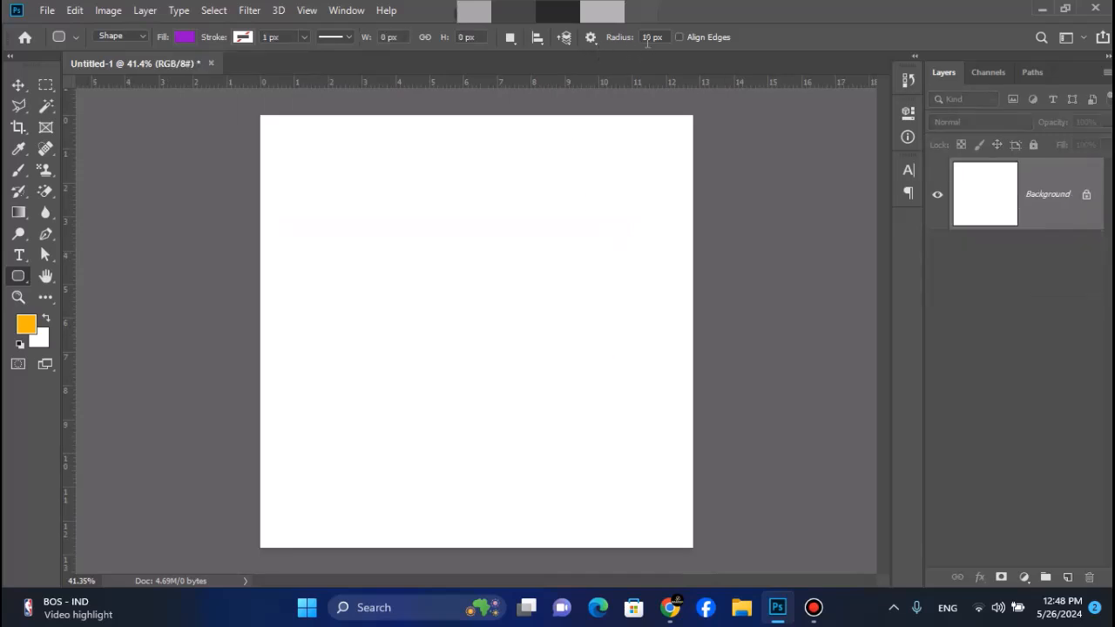
Step: Set the corner radius to 200 px and draw a rounded square about 971 × 971 px in the middle of the canvas
{"action": "left_click_drag", "start_coordinate": [662, 37], "coordinate": [640, 39]}
{"action": "type", "text": "200"}
{"action": "key", "text": "Return"}
{"action": "left_click_drag", "start_coordinate": [337, 212], "coordinate": [688, 497]}
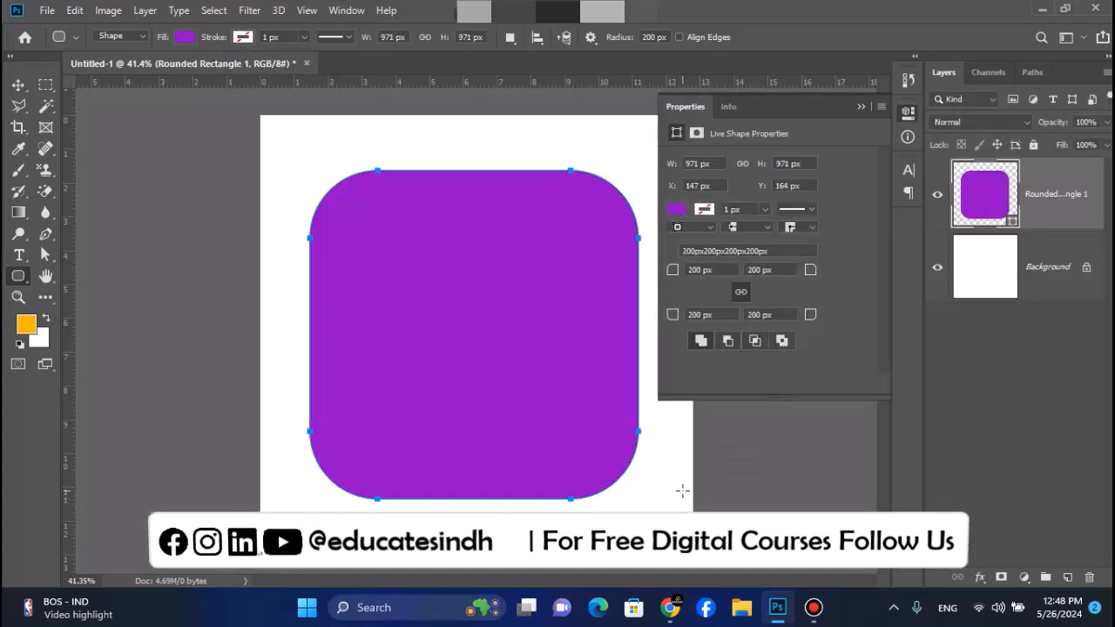
{"action": "left_click", "coordinate": [858, 105]}
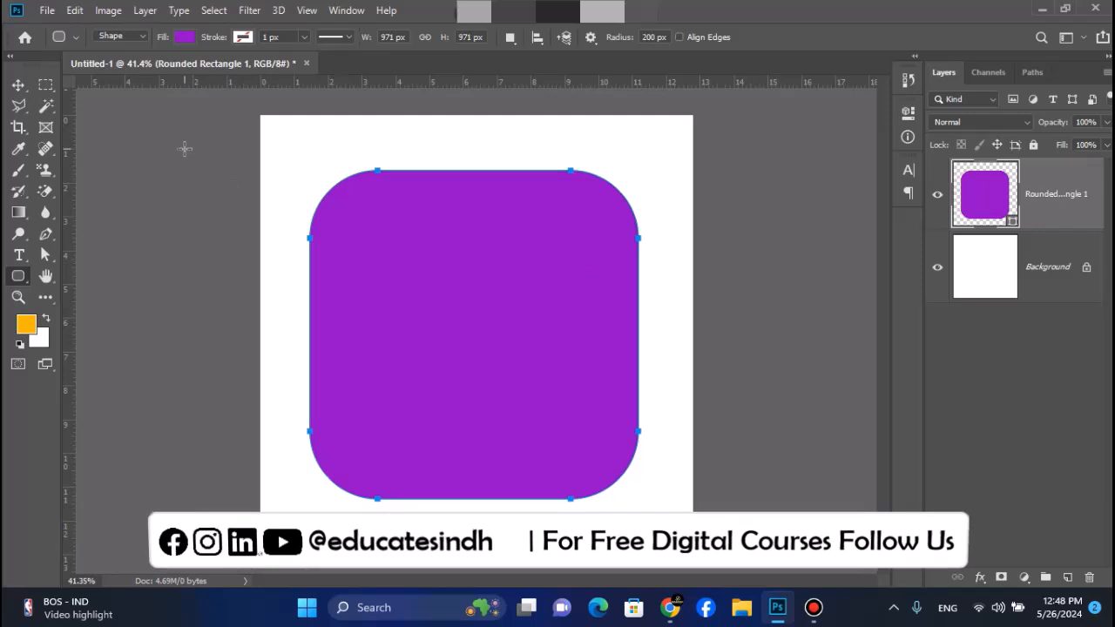
Step: Change the rounded square's fill to a linear gradient and set its starting colour stop to amber, about #ffba00
{"action": "left_click", "coordinate": [185, 36]}
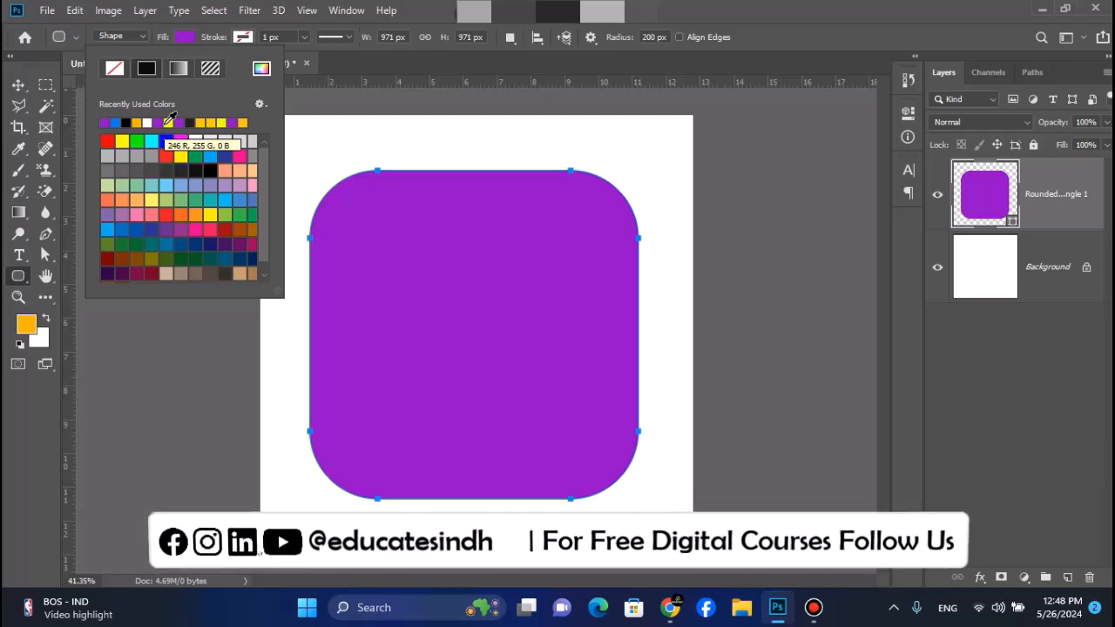
{"action": "left_click", "coordinate": [178, 69]}
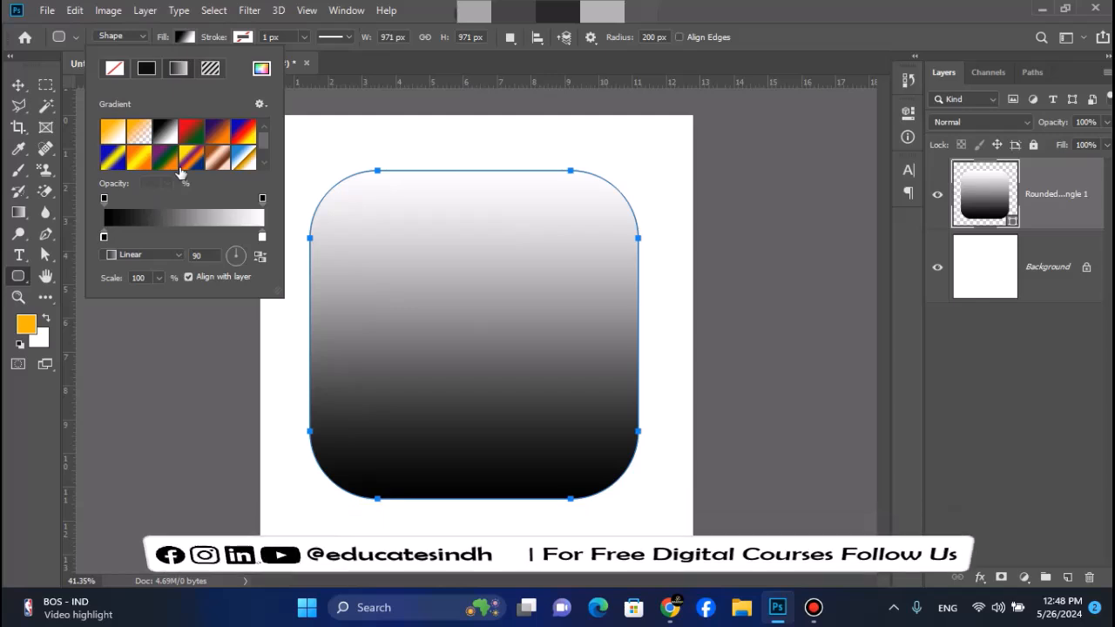
{"action": "left_click", "coordinate": [105, 238]}
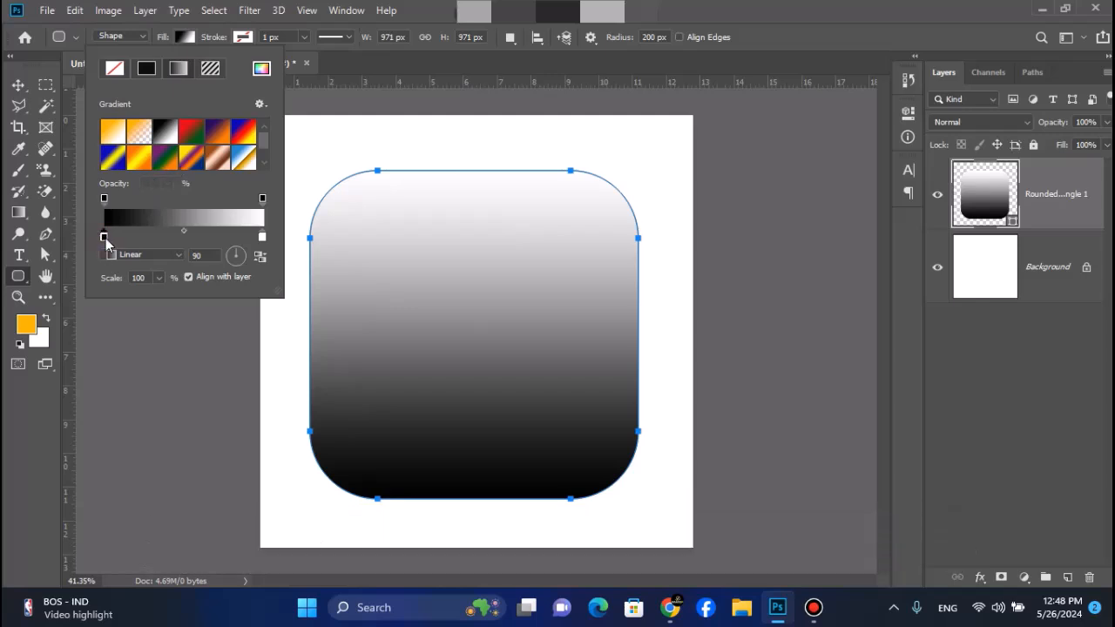
{"action": "double_click", "coordinate": [105, 238]}
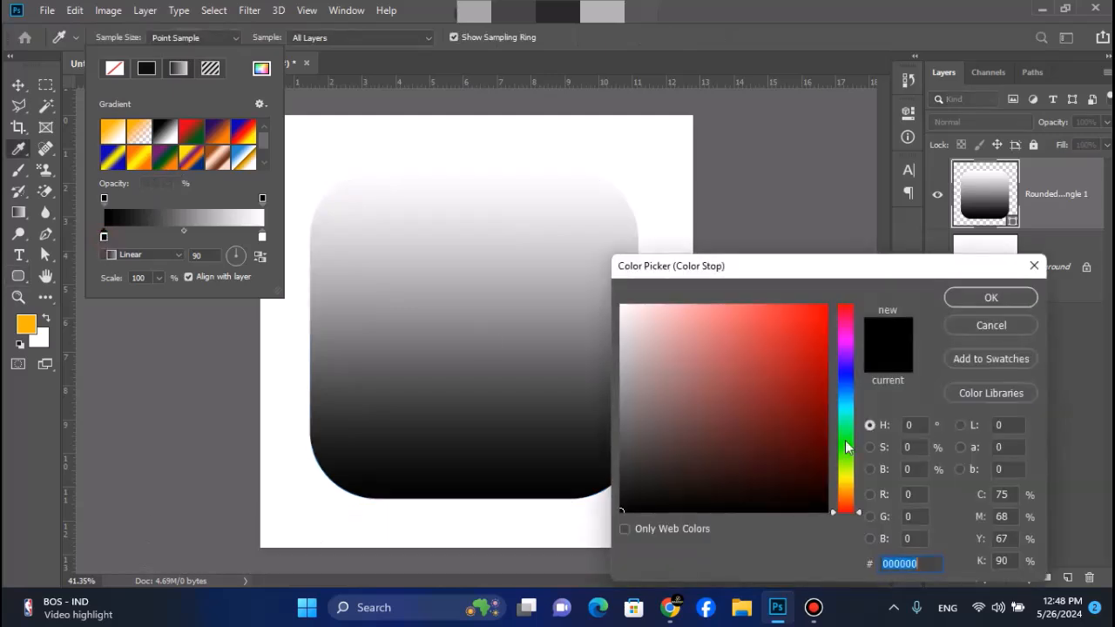
{"action": "type", "text": "ffde00"}
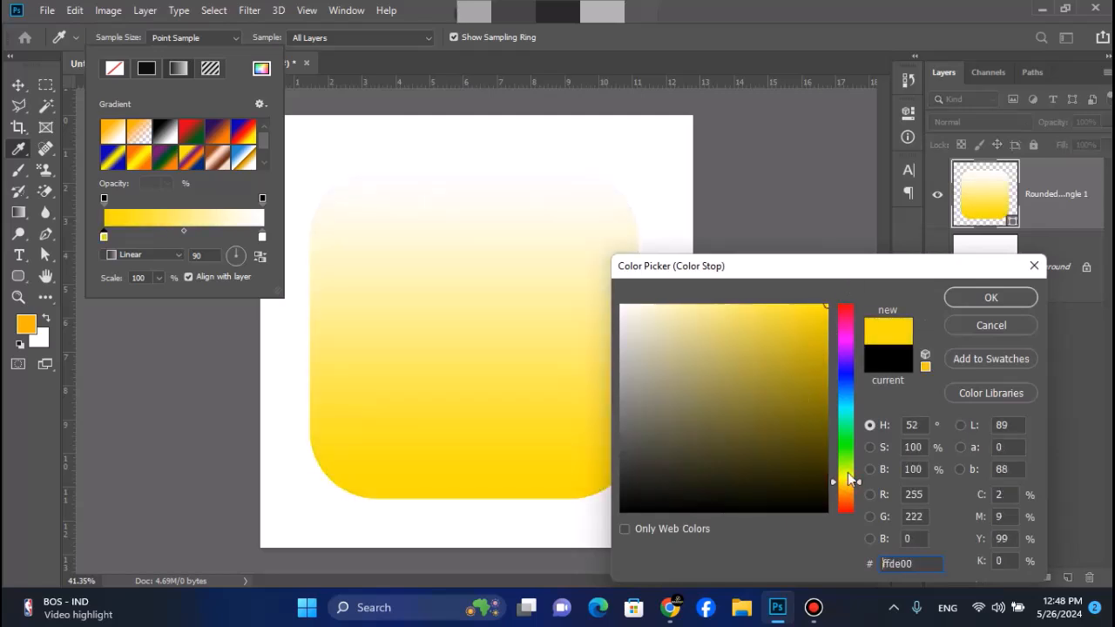
{"action": "left_click", "coordinate": [845, 494]}
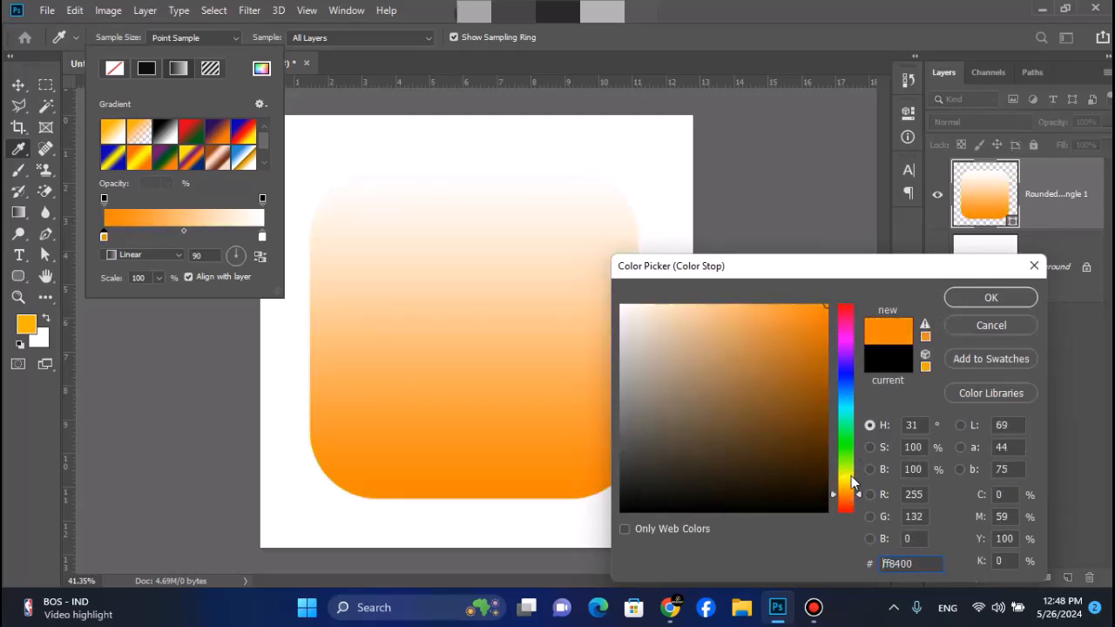
{"action": "left_click_drag", "start_coordinate": [845, 496], "coordinate": [846, 485]}
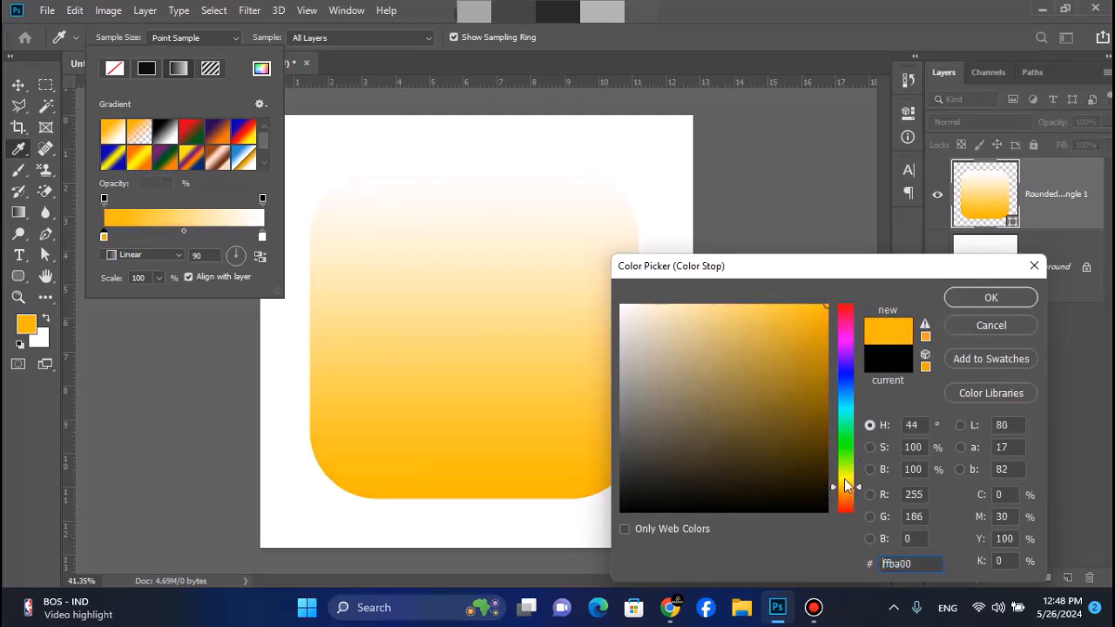
{"action": "left_click", "coordinate": [968, 300]}
Step: Set the fill gradient's ending colour stop to orange #ff5a00
{"action": "double_click", "coordinate": [263, 238]}
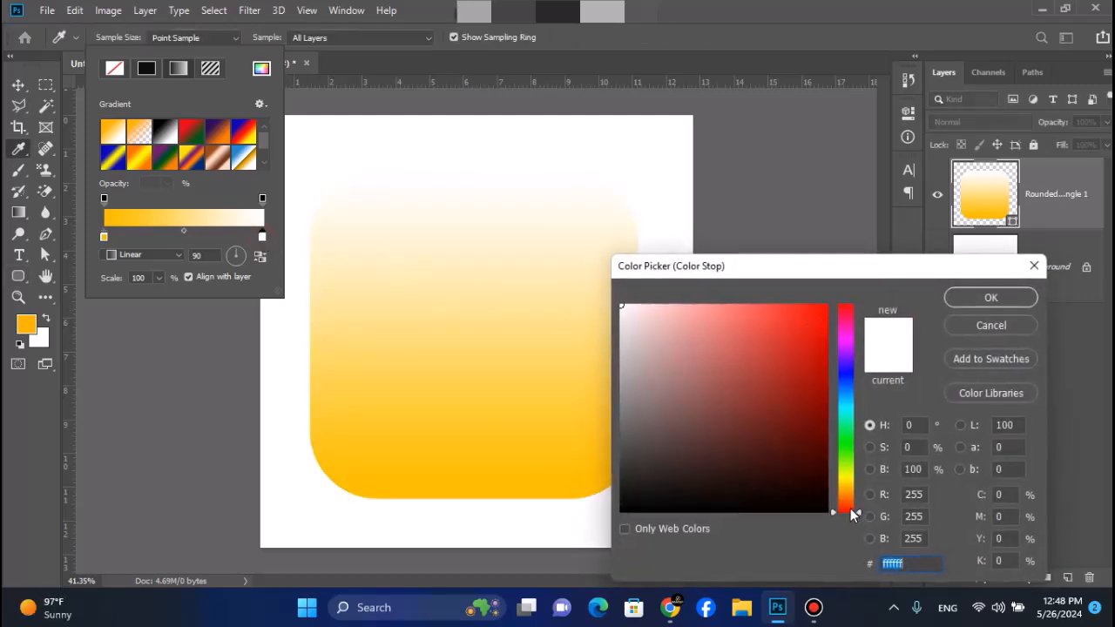
{"action": "left_click", "coordinate": [850, 505]}
{"action": "left_click_drag", "start_coordinate": [849, 505], "coordinate": [849, 500]}
{"action": "left_click_drag", "start_coordinate": [786, 379], "coordinate": [934, 246]}
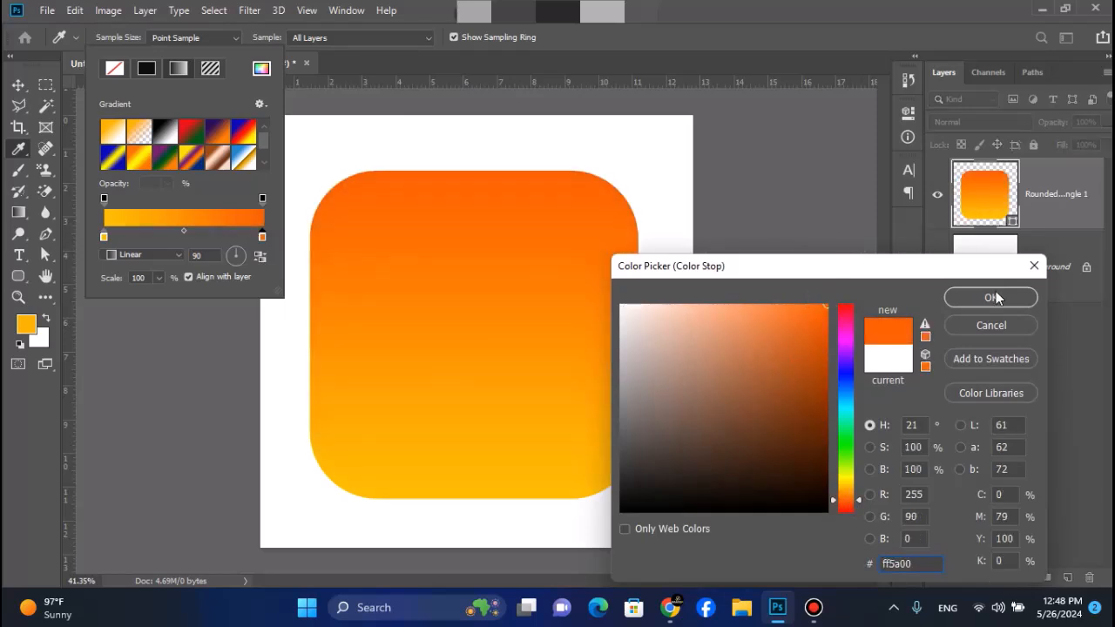
{"action": "left_click", "coordinate": [993, 298]}
Step: Switch to Chrome and search Google for "instagram logo" to view reference images
{"action": "left_click", "coordinate": [670, 607]}
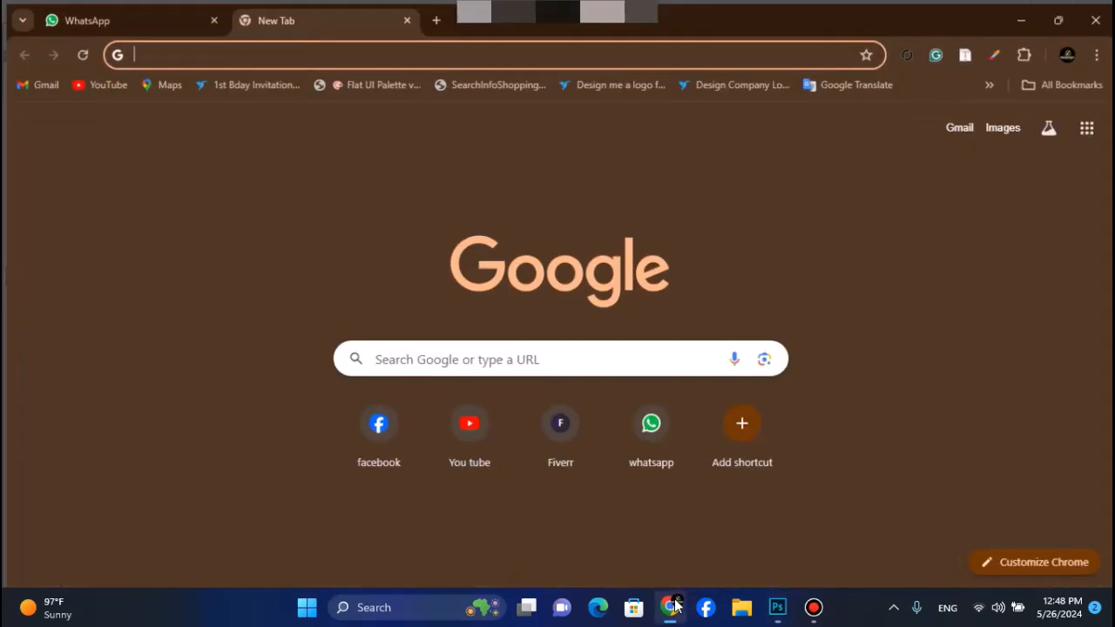
{"action": "left_click", "coordinate": [385, 357]}
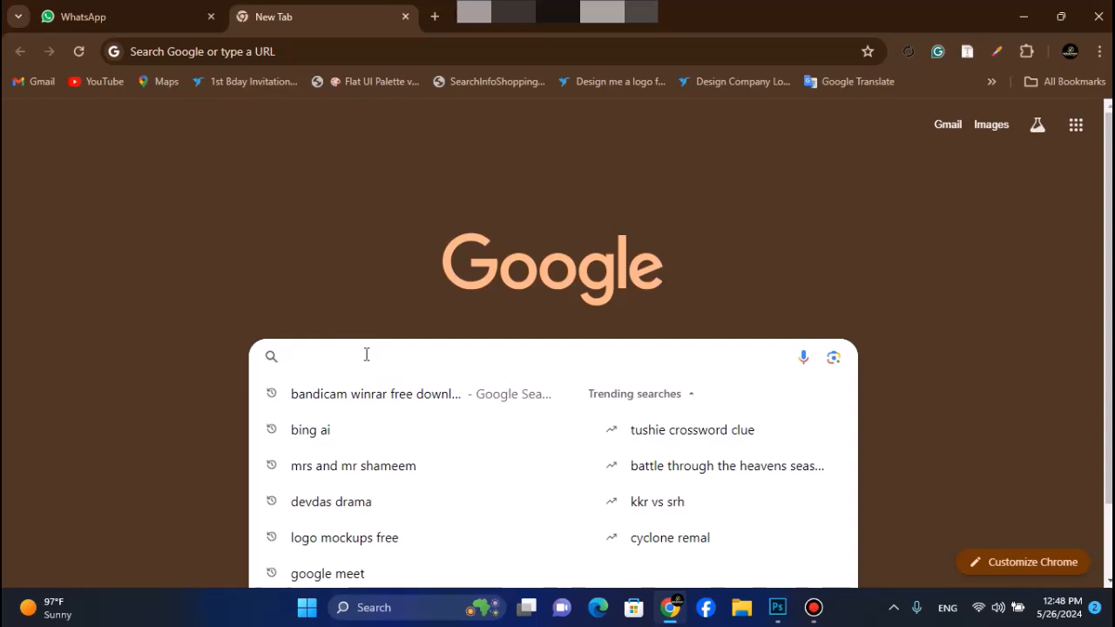
{"action": "type", "text": "insta"}
{"action": "key", "text": "Down"}
{"action": "key", "text": "Return"}
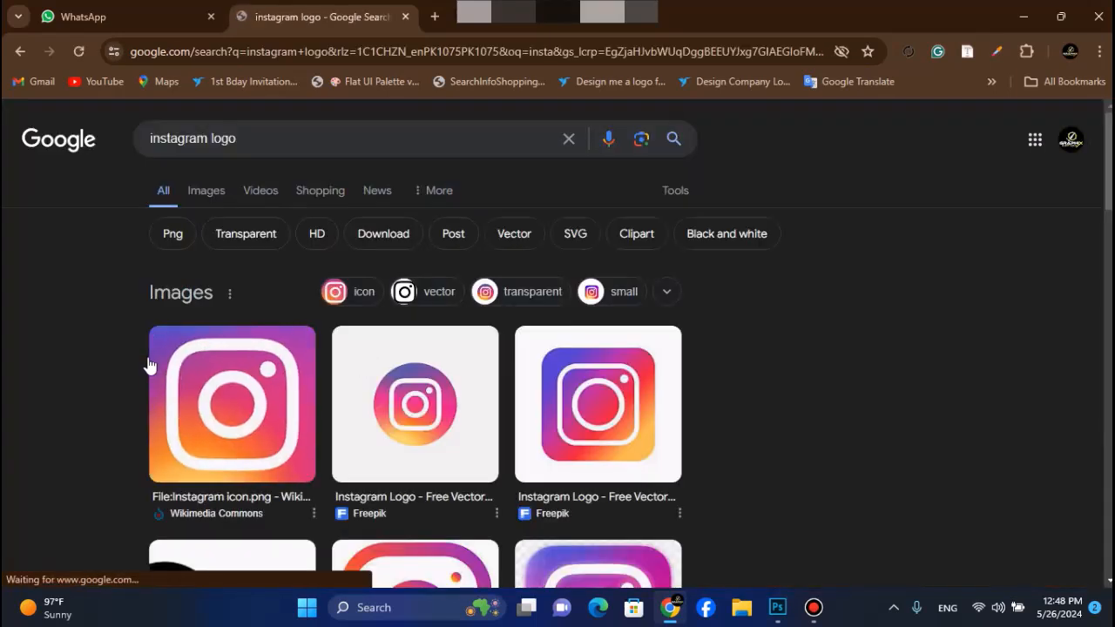
{"action": "left_click", "coordinate": [545, 362]}
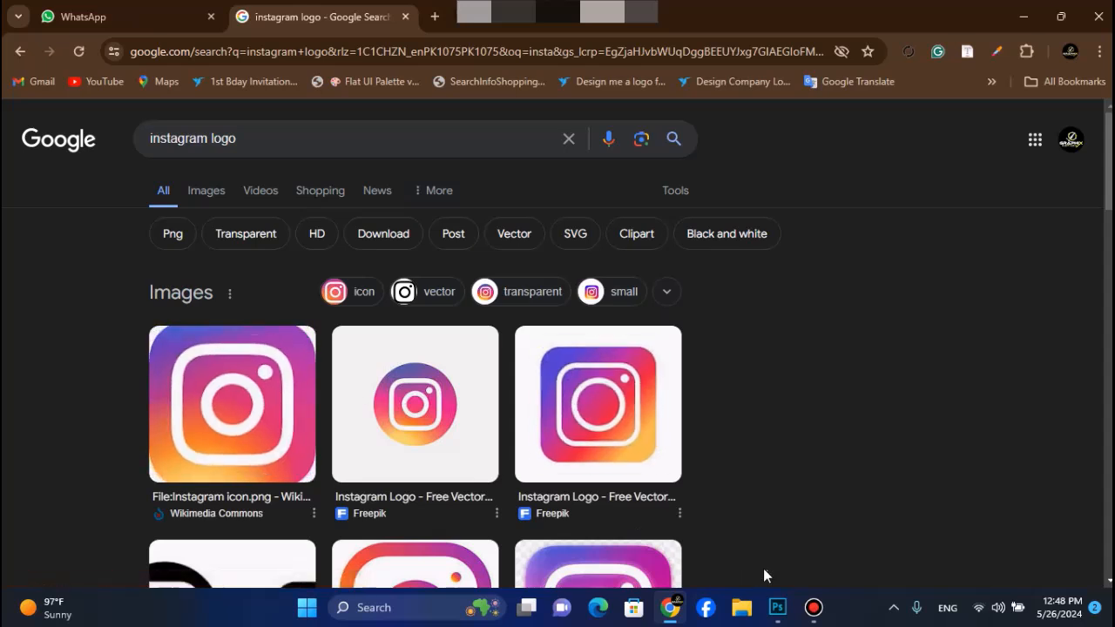
{"action": "mouse_move", "coordinate": [779, 615]}
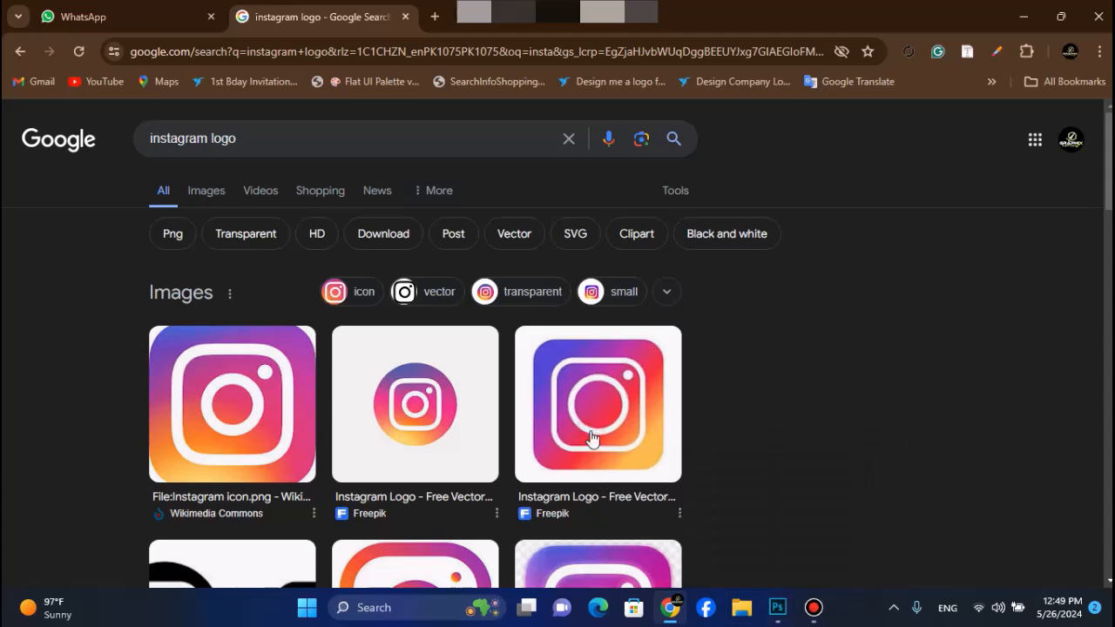
Step: Open the Freepik Instagram logo result showing a rounded-square icon and copy its image
{"action": "left_click", "coordinate": [626, 372]}
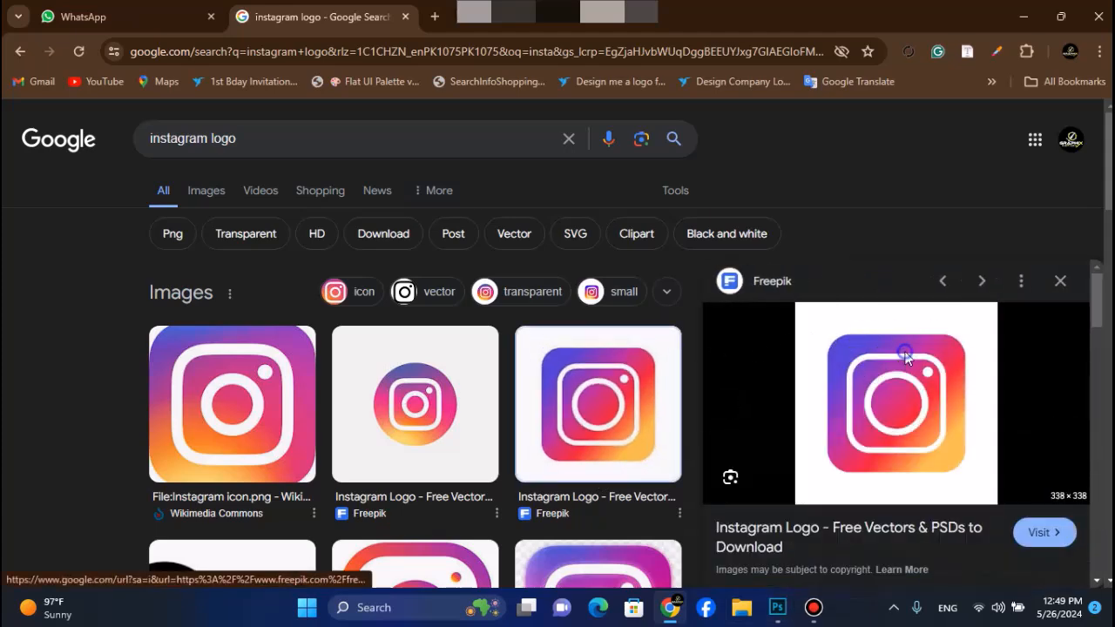
{"action": "right_click", "coordinate": [906, 359]}
{"action": "left_click", "coordinate": [772, 206]}
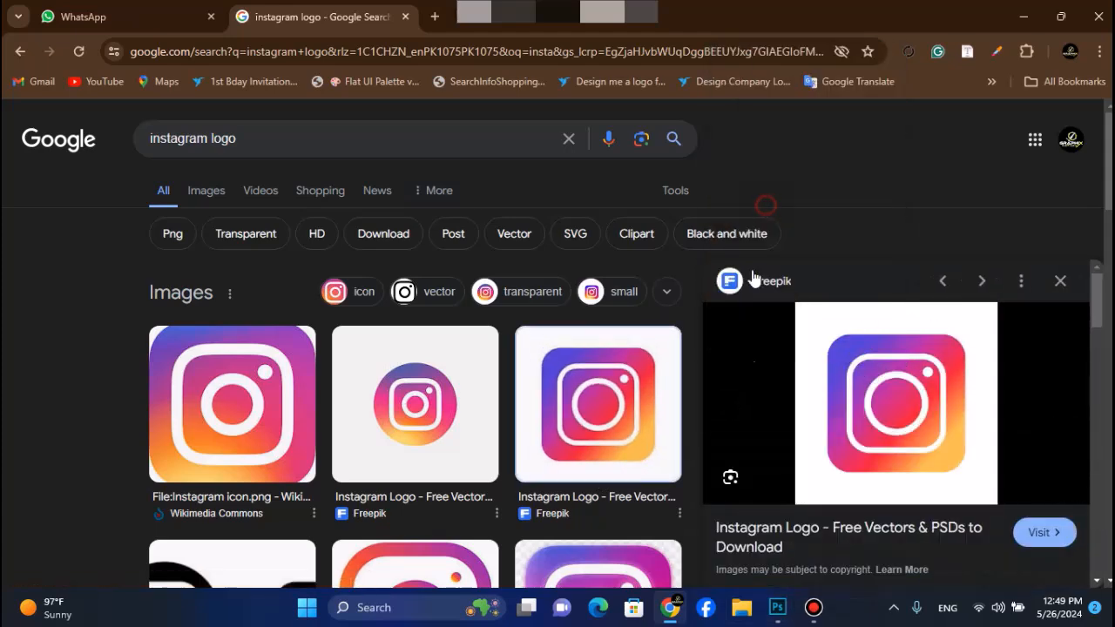
Step: Switch to Photoshop, paste the copied logo and move it over the right edge of the rounded square
{"action": "left_click", "coordinate": [778, 607]}
{"action": "key", "text": "ctrl+v"}
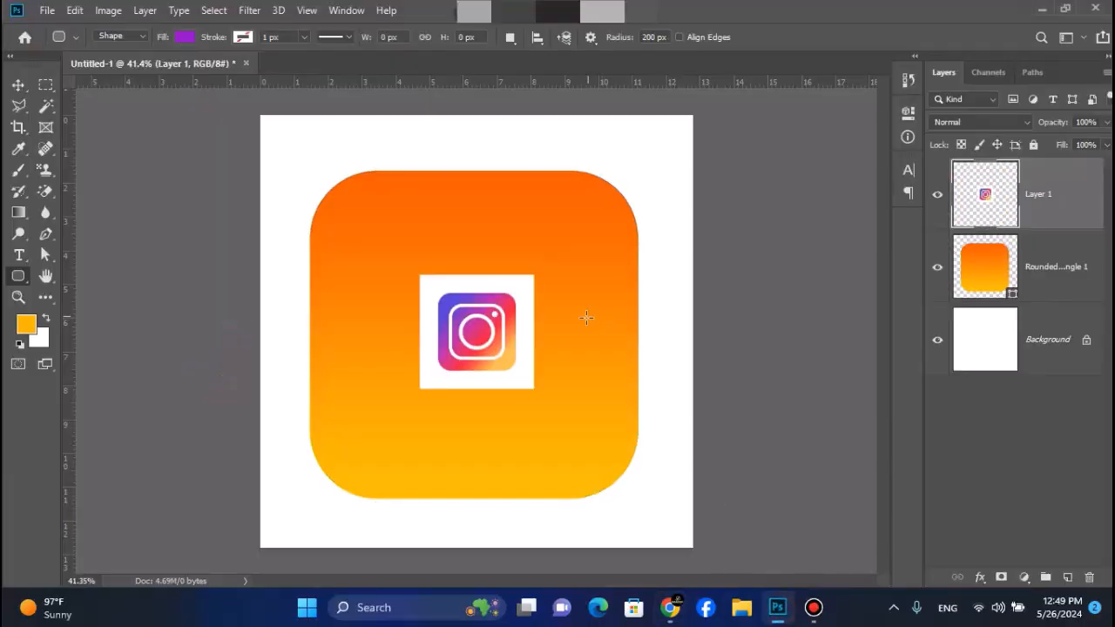
{"action": "key", "text": "v"}
{"action": "left_click_drag", "start_coordinate": [508, 340], "coordinate": [657, 330]}
Step: Set the ending colour stop of the rounded square's fill gradient to blue-violet #4e00ff
{"action": "left_click", "coordinate": [936, 279]}
{"action": "left_click", "coordinate": [18, 276]}
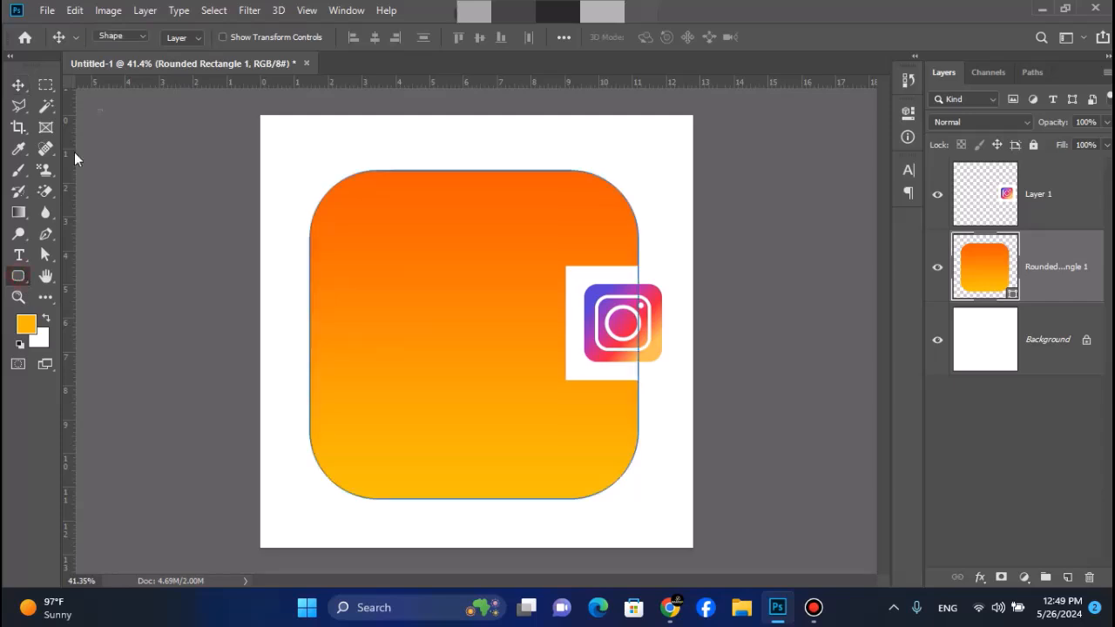
{"action": "left_click", "coordinate": [185, 36]}
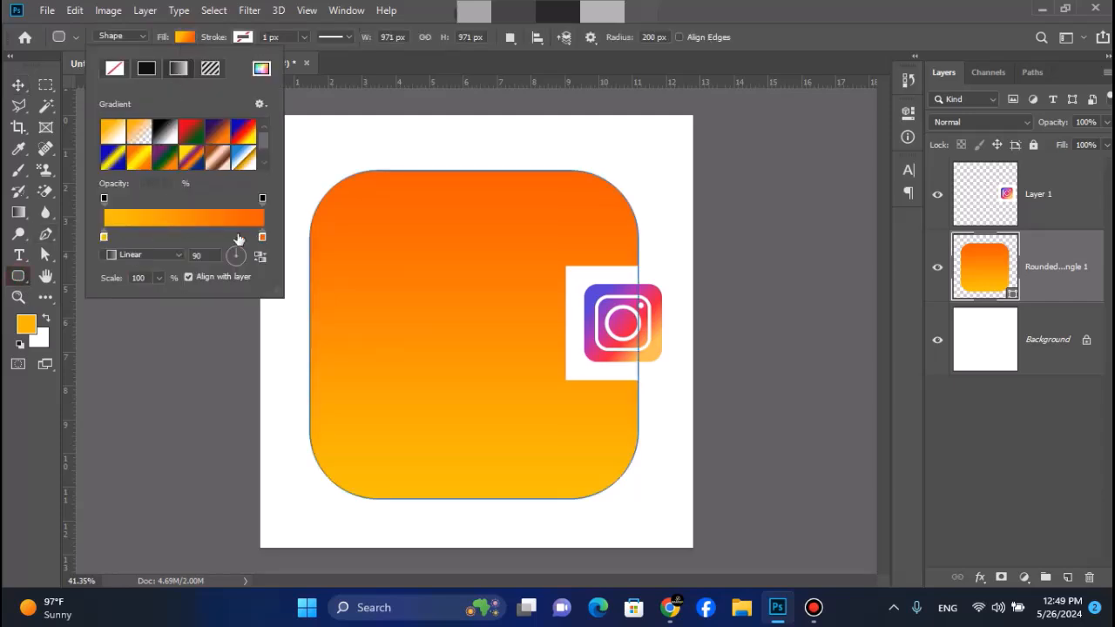
{"action": "double_click", "coordinate": [105, 237]}
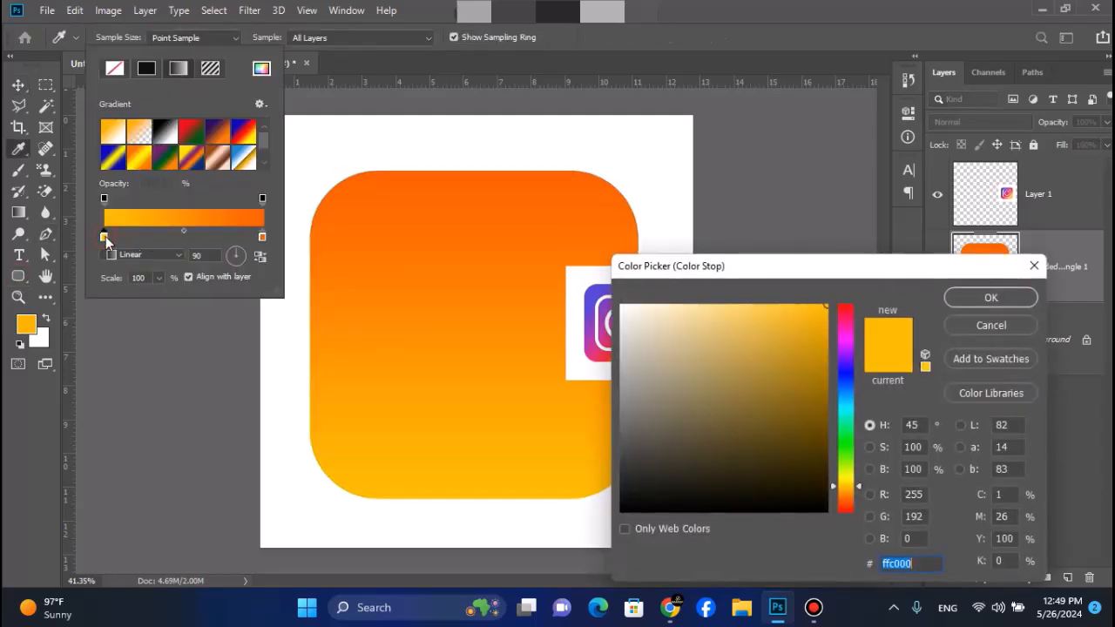
{"action": "left_click", "coordinate": [990, 325]}
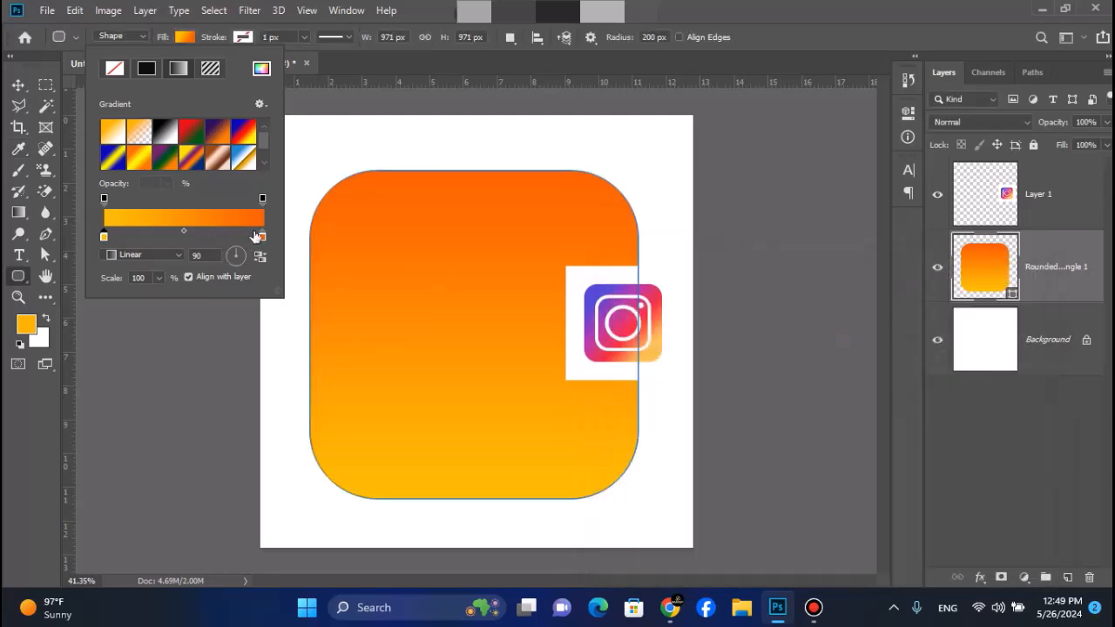
{"action": "double_click", "coordinate": [262, 236]}
{"action": "left_click", "coordinate": [851, 364]}
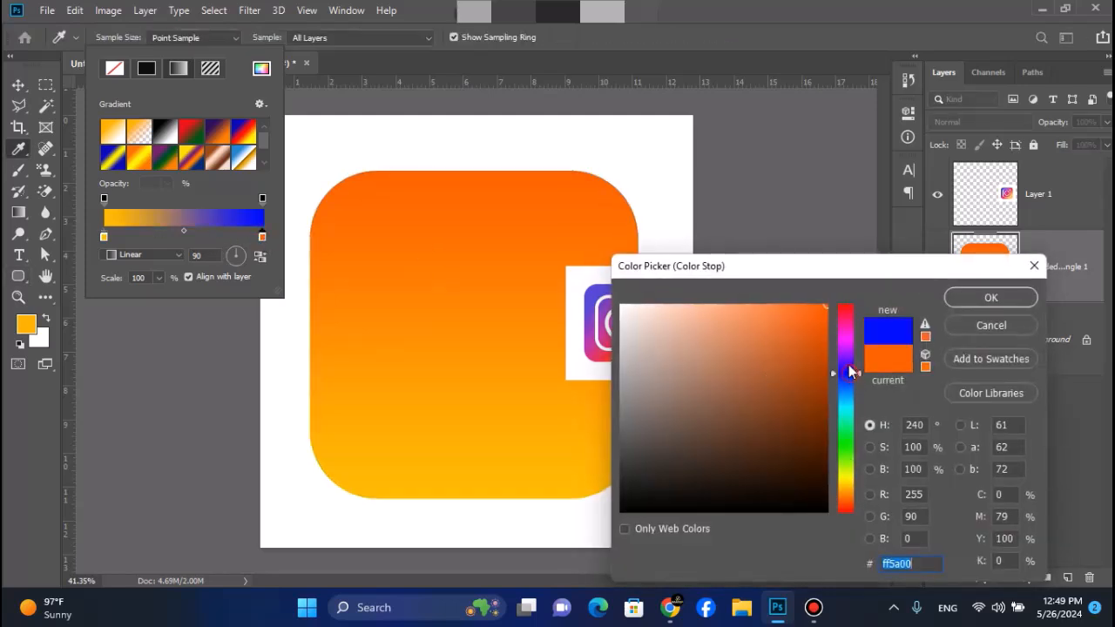
{"action": "left_click", "coordinate": [990, 297]}
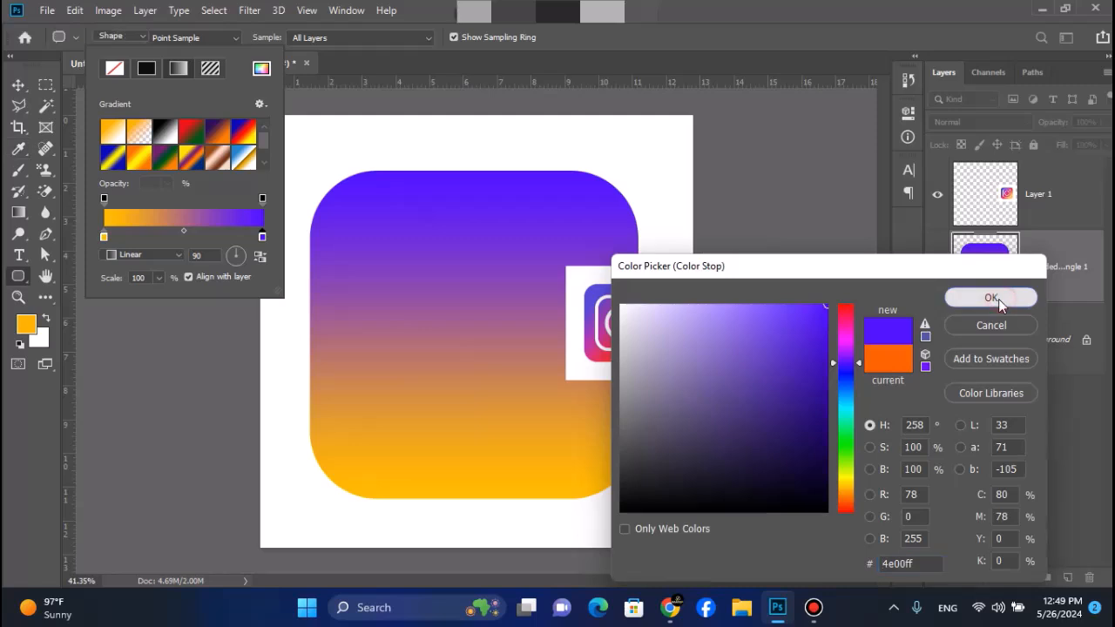
Step: Add a colour stop about three quarters along the fill gradient and set it to magenta-purple #cc00ff
{"action": "left_click", "coordinate": [223, 235]}
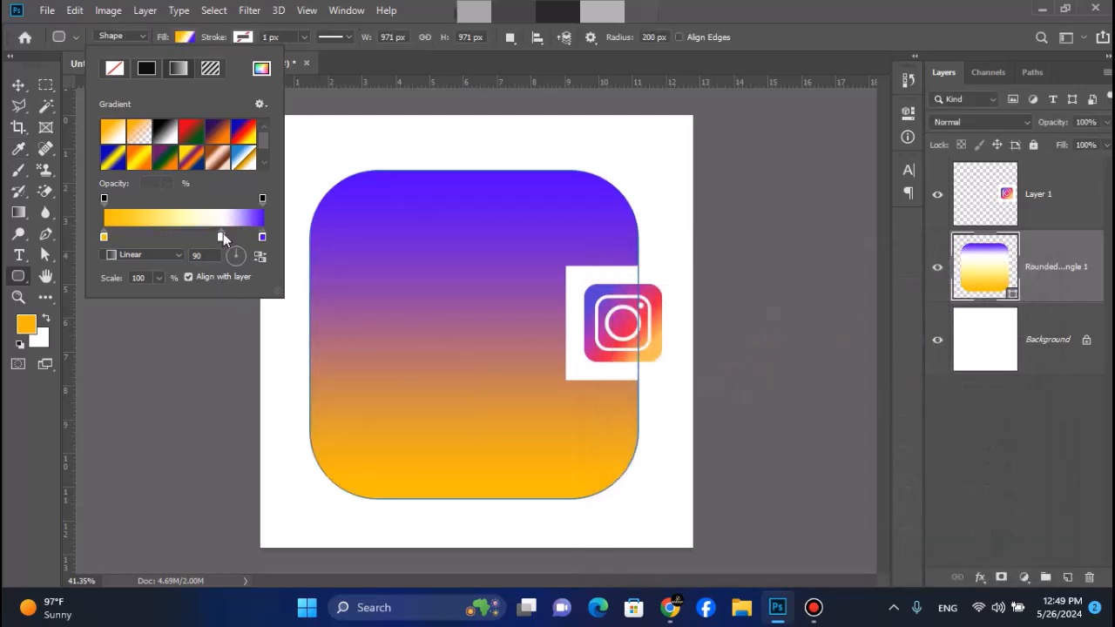
{"action": "double_click", "coordinate": [223, 235]}
{"action": "left_click", "coordinate": [844, 347]}
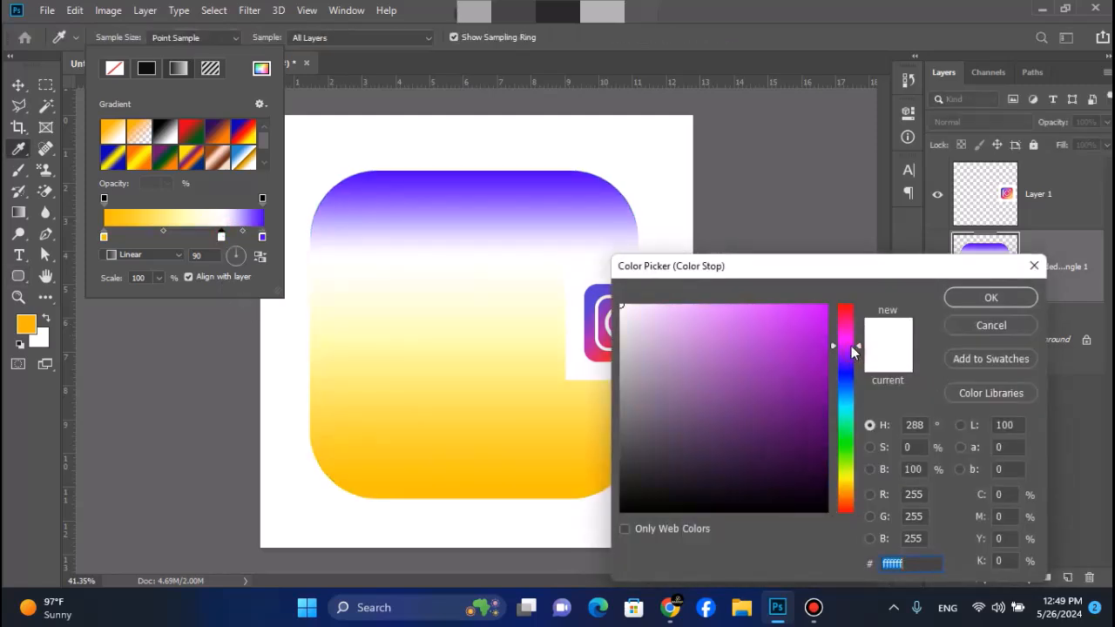
{"action": "left_click_drag", "start_coordinate": [786, 348], "coordinate": [863, 278]}
{"action": "left_click", "coordinate": [990, 298]}
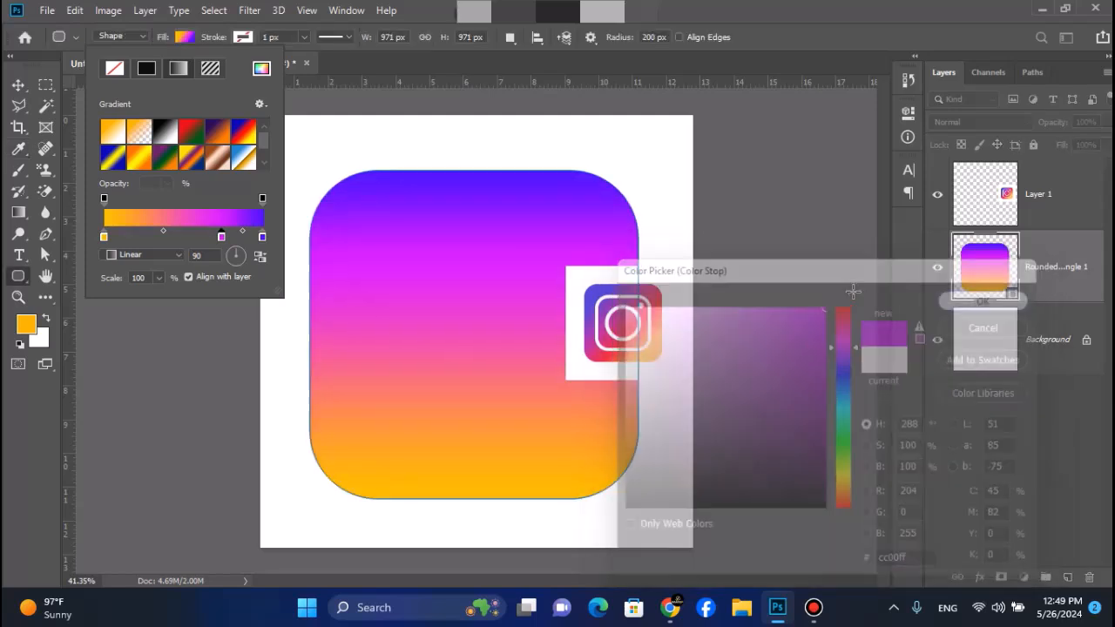
Step: Add a red-orange #ff3000 stop about a third along the fill gradient and rotate the gradient to 123°
{"action": "left_click", "coordinate": [153, 237]}
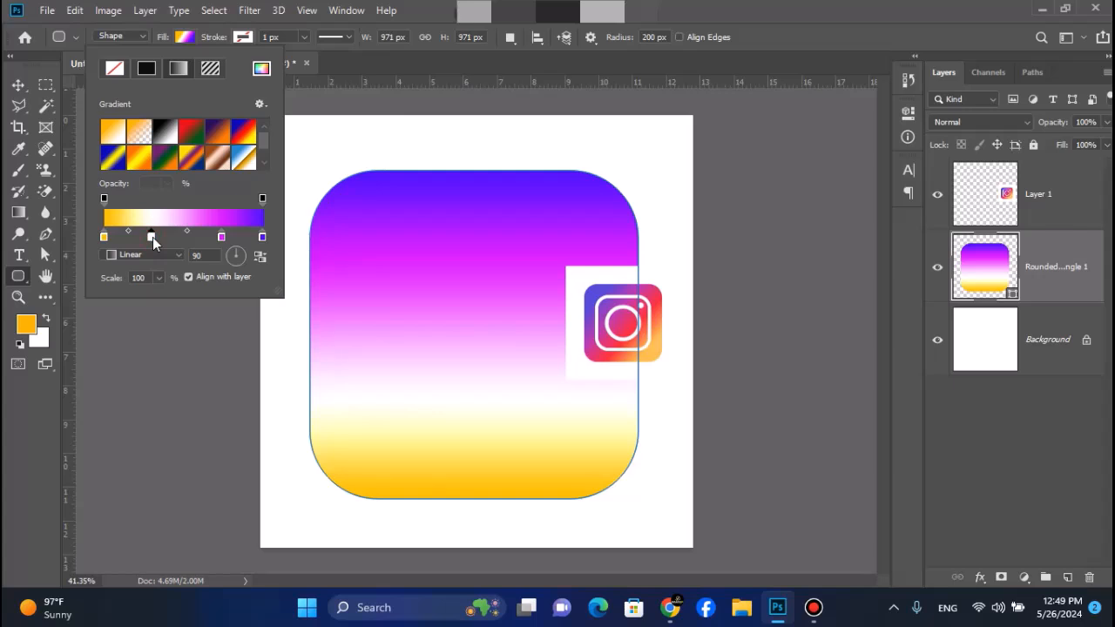
{"action": "double_click", "coordinate": [152, 237]}
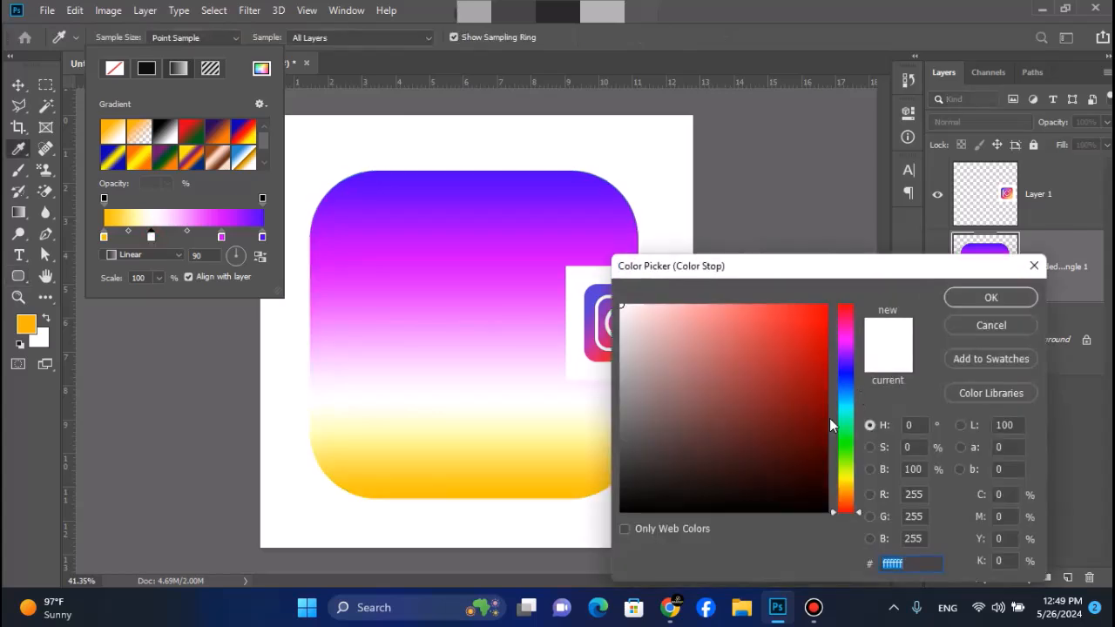
{"action": "left_click", "coordinate": [846, 468]}
{"action": "left_click_drag", "start_coordinate": [847, 482], "coordinate": [850, 506]}
{"action": "left_click_drag", "start_coordinate": [808, 353], "coordinate": [857, 226]}
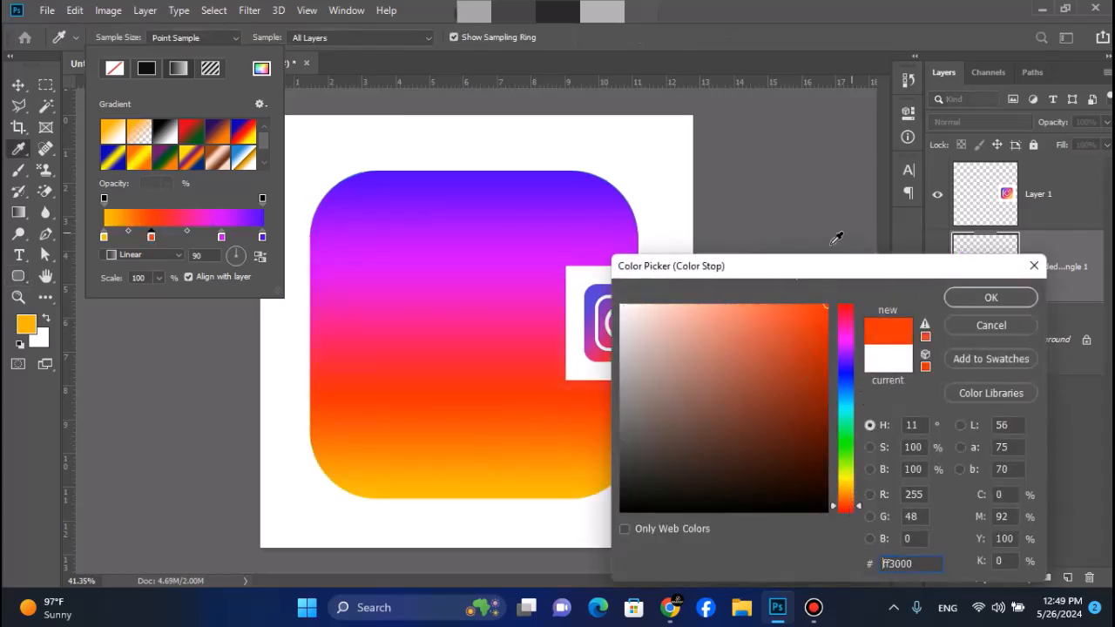
{"action": "left_click", "coordinate": [955, 306]}
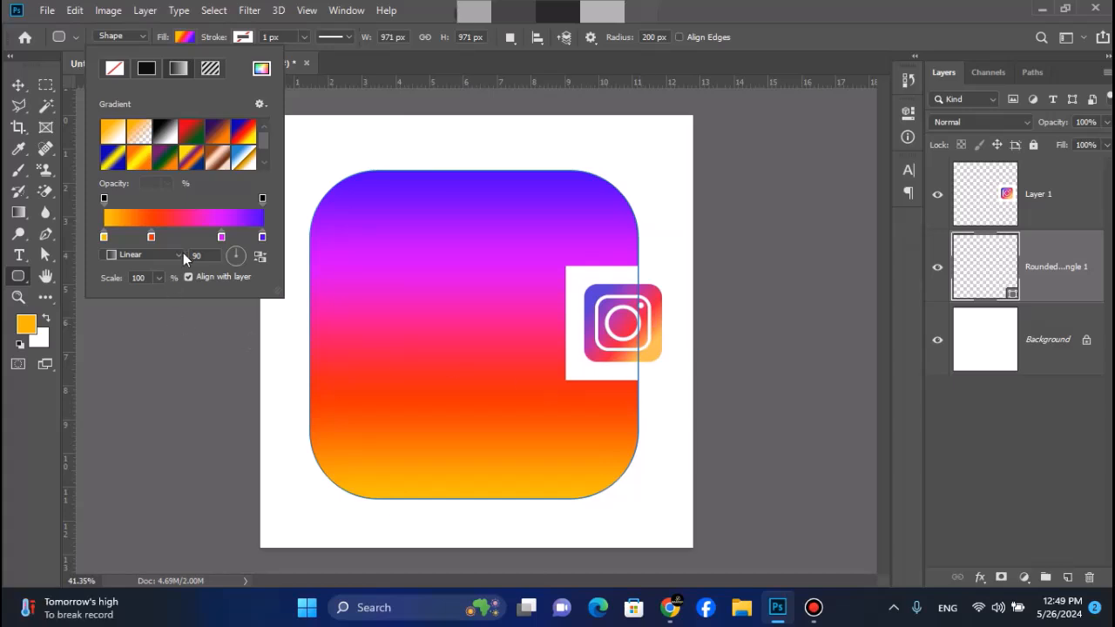
{"action": "left_click", "coordinate": [232, 252]}
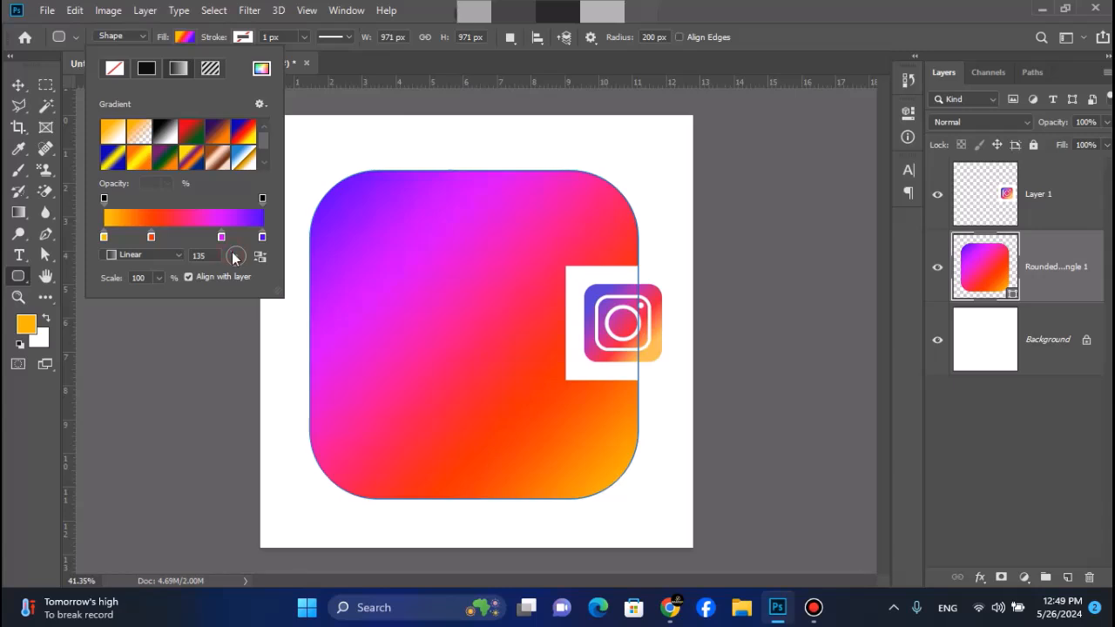
{"action": "left_click_drag", "start_coordinate": [235, 254], "coordinate": [234, 256]}
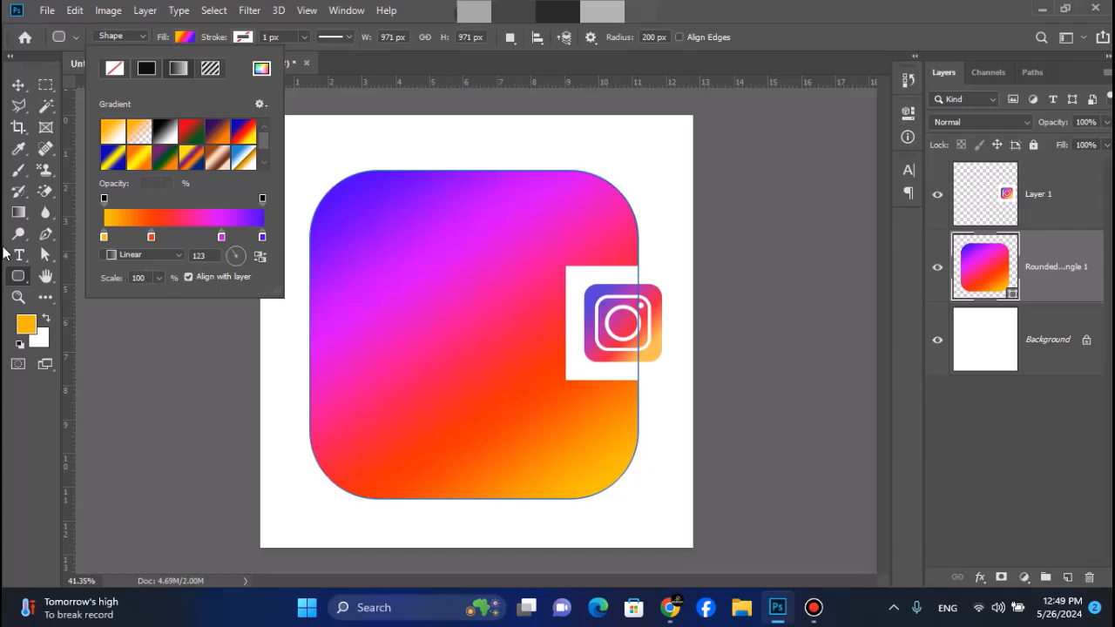
Step: Move the pasted reference logo on Layer 1 to the top-left corner of the canvas
{"action": "left_click", "coordinate": [18, 86]}
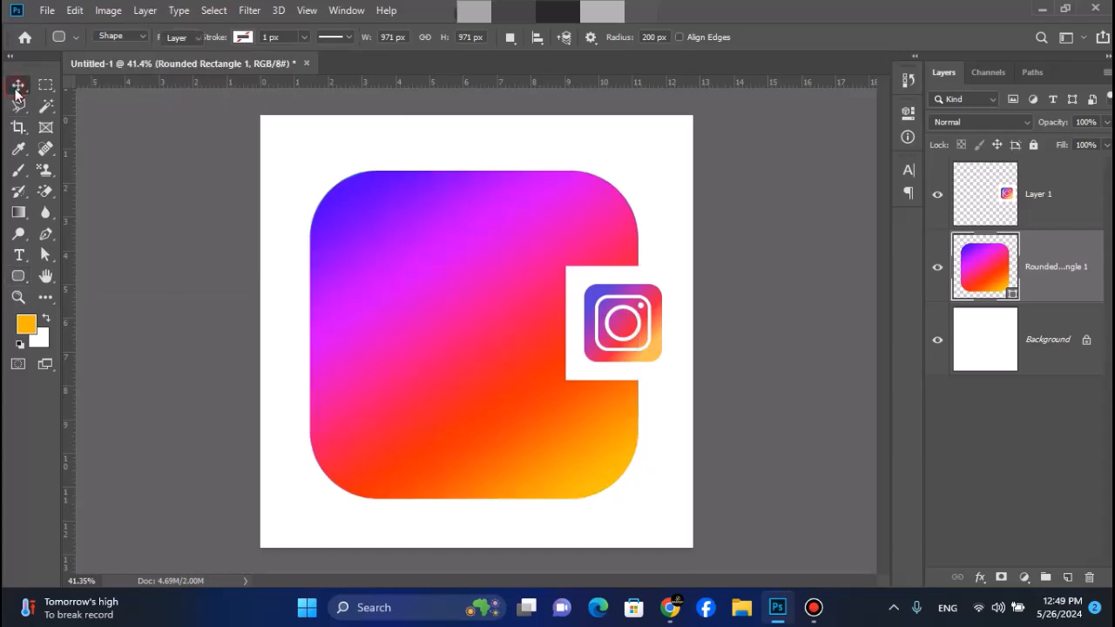
{"action": "left_click", "coordinate": [992, 194]}
{"action": "left_click_drag", "start_coordinate": [633, 324], "coordinate": [309, 184]}
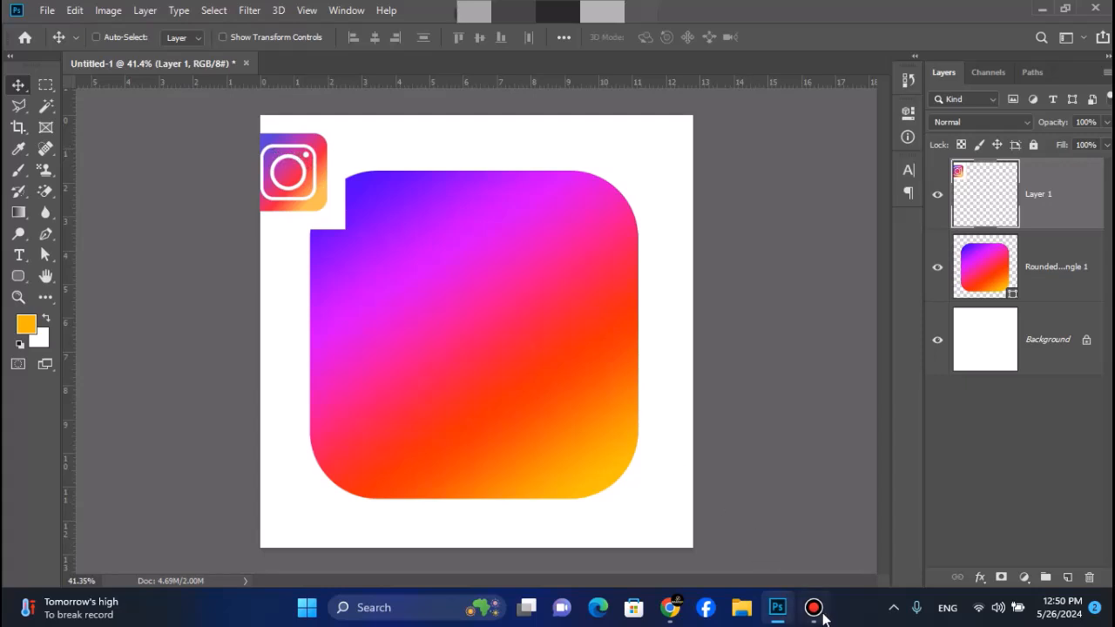
{"action": "left_click", "coordinate": [813, 607]}
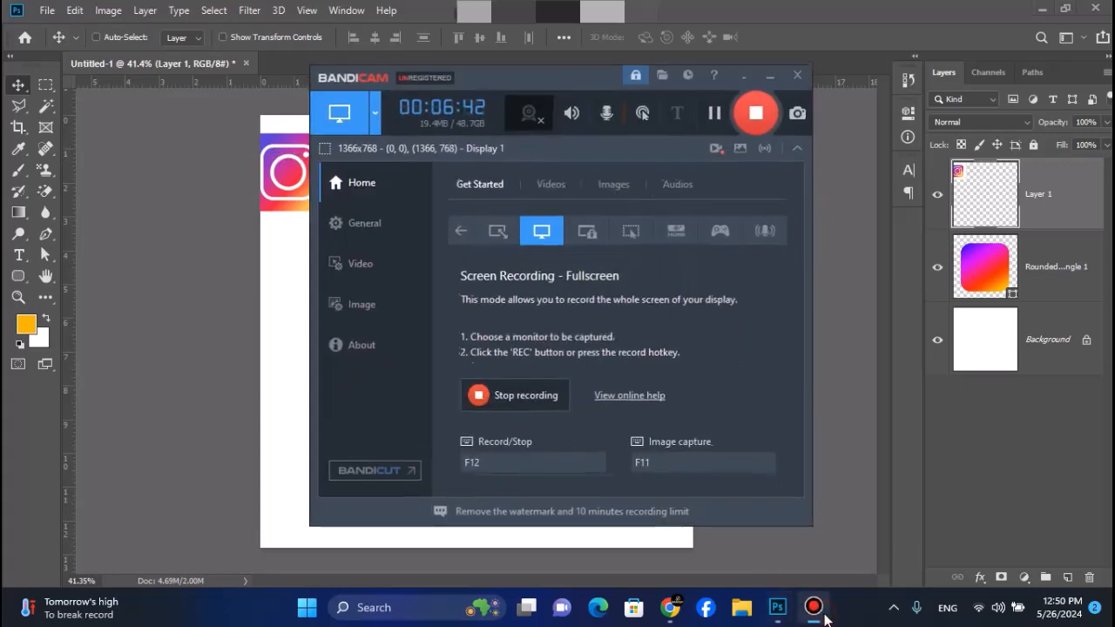
{"action": "left_click", "coordinate": [769, 73]}
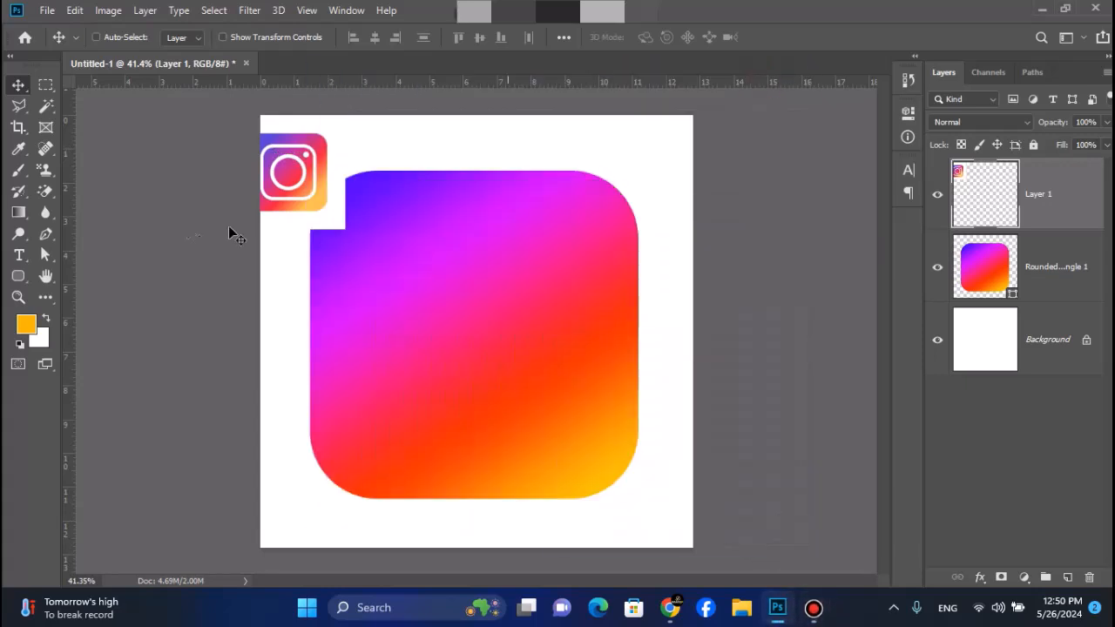
{"action": "left_click", "coordinate": [19, 276]}
{"action": "left_click", "coordinate": [19, 84]}
Step: Duplicate the gradient rounded square and scale the copy about its centre to about 69%
{"action": "left_click", "coordinate": [1019, 280]}
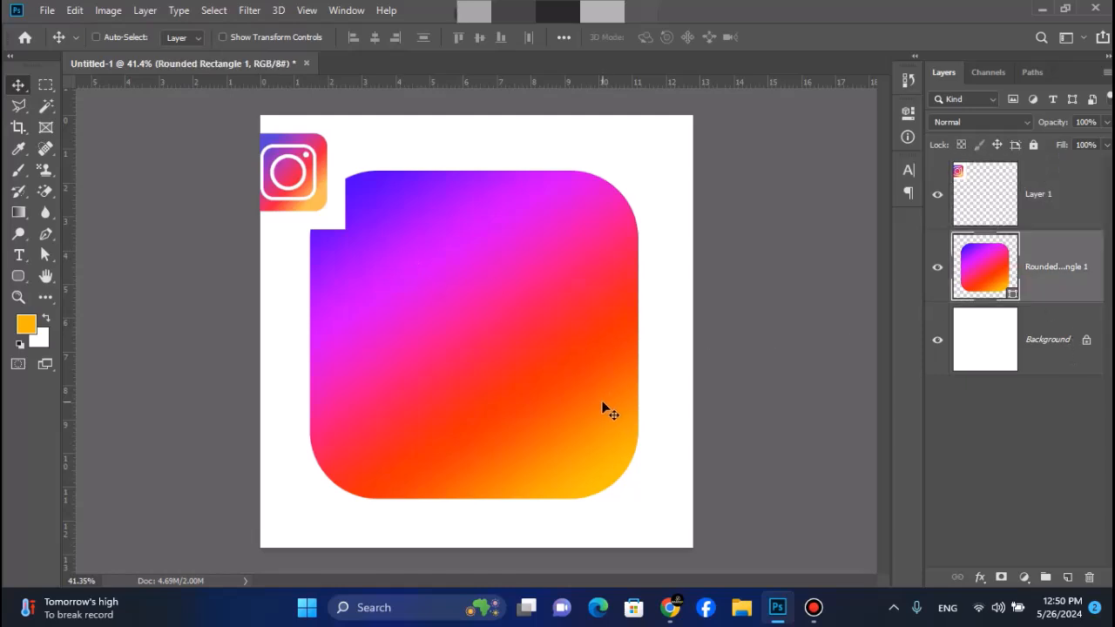
{"action": "key", "text": "ctrl+j"}
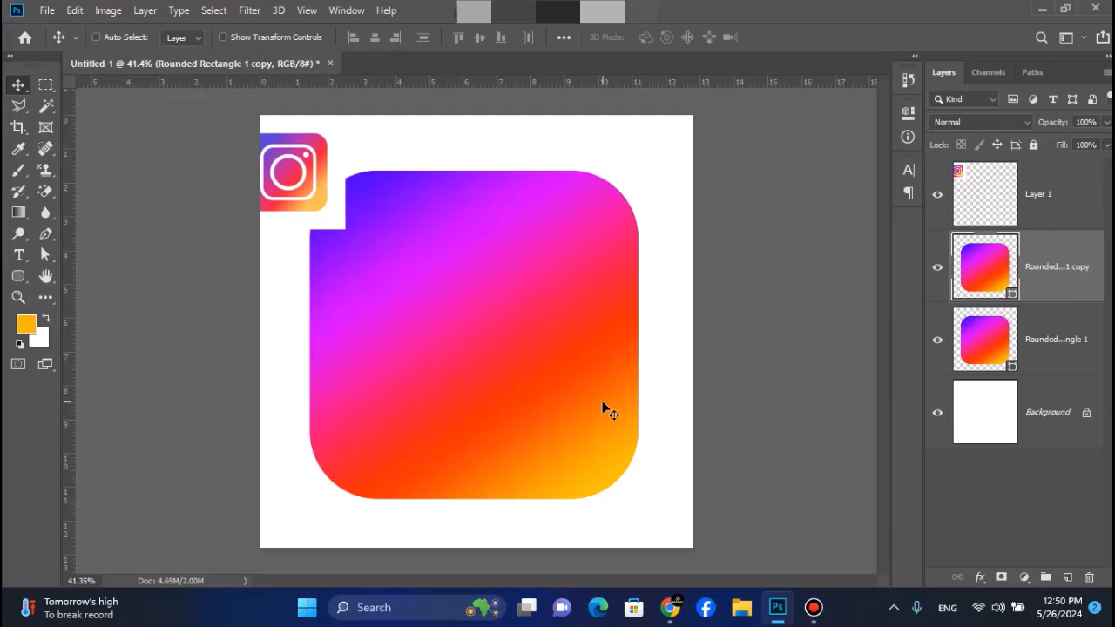
{"action": "key", "text": "ctrl+t"}
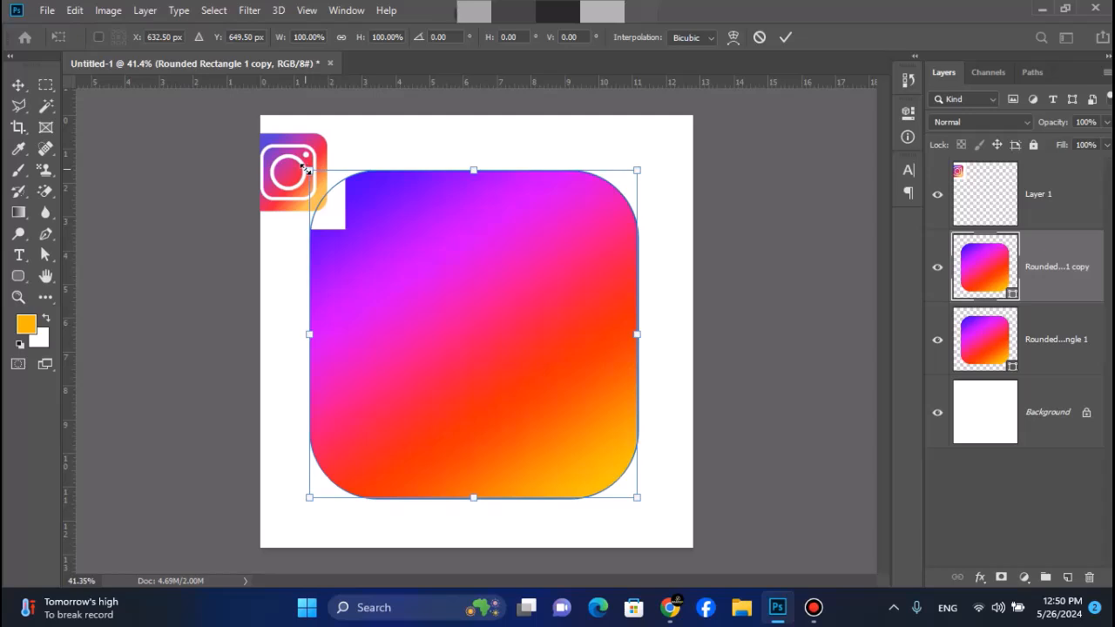
{"action": "key", "text": "alt+shift"}
{"action": "key", "text": "alt+shift"}
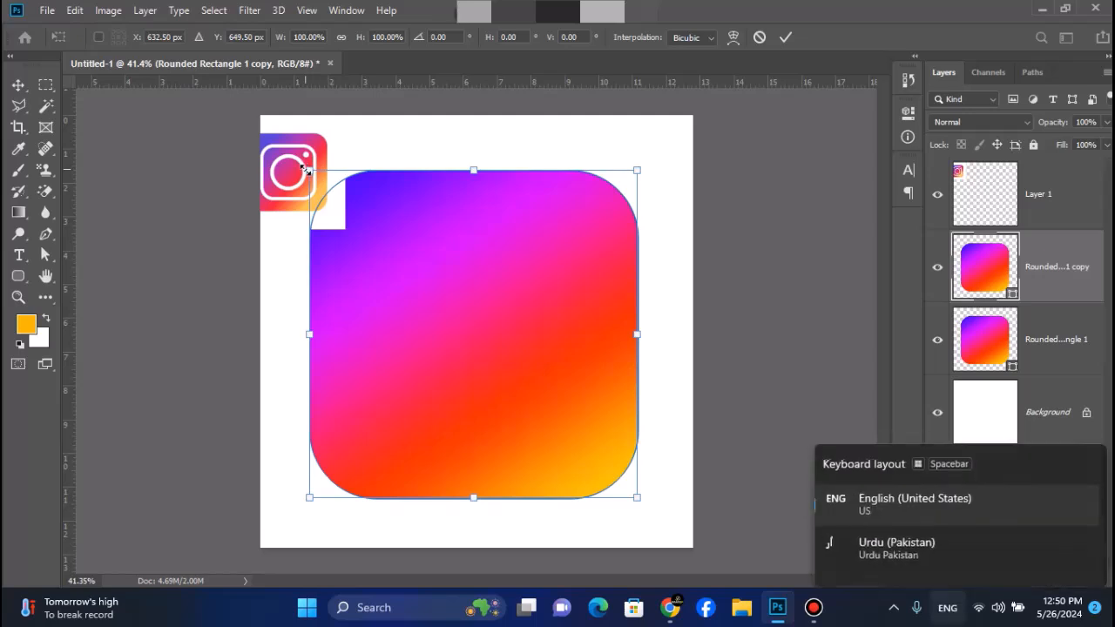
{"action": "left_click_drag", "start_coordinate": [309, 171], "coordinate": [360, 222]}
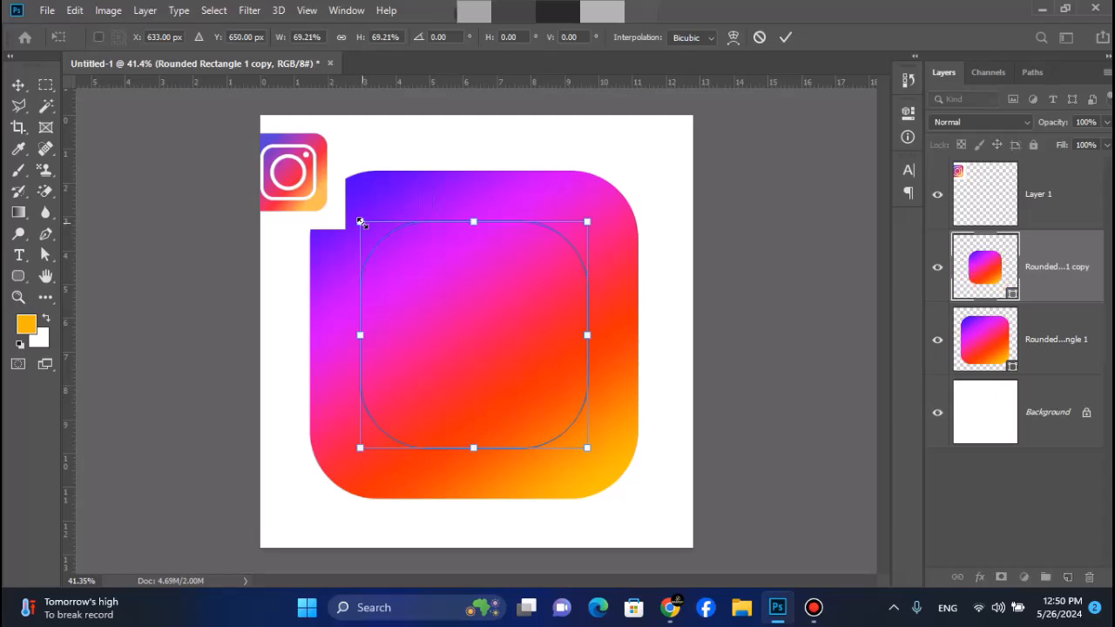
{"action": "key", "text": "Return"}
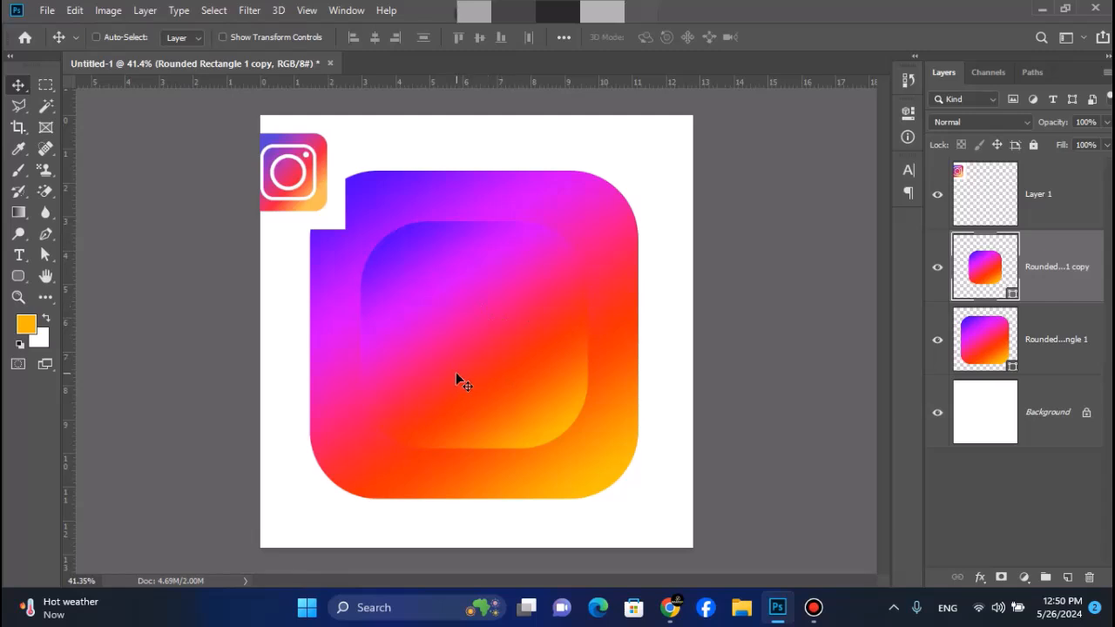
Step: Remove the fill of the smaller rounded square and give it a white stroke about 50.67 px wide
{"action": "left_click", "coordinate": [22, 293]}
{"action": "left_click", "coordinate": [18, 276]}
{"action": "left_click", "coordinate": [184, 37]}
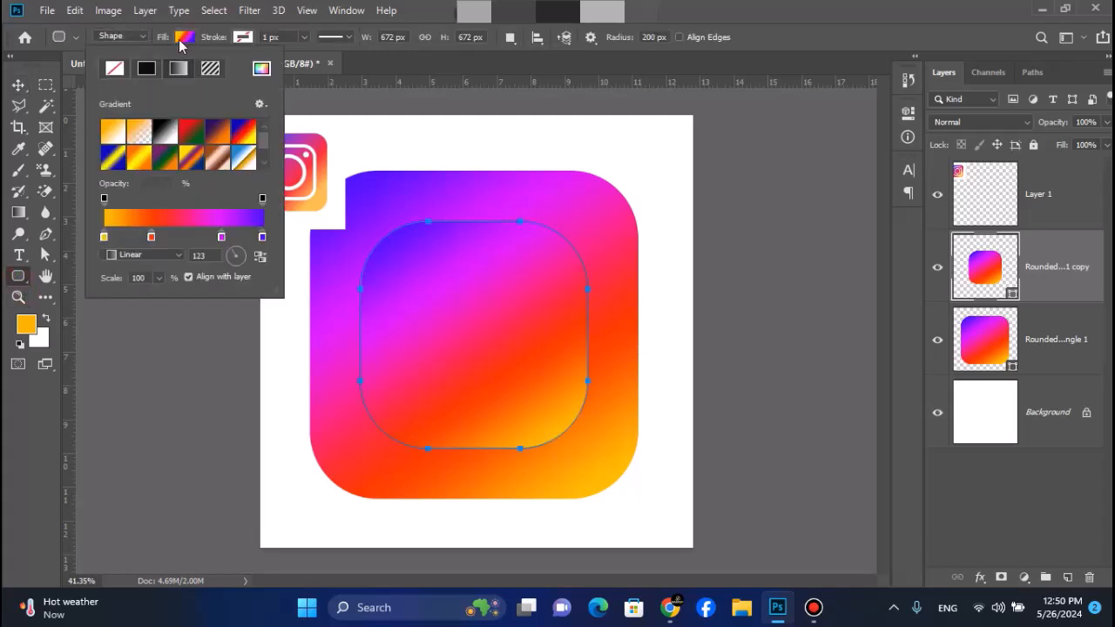
{"action": "left_click", "coordinate": [114, 68]}
{"action": "left_click", "coordinate": [247, 39]}
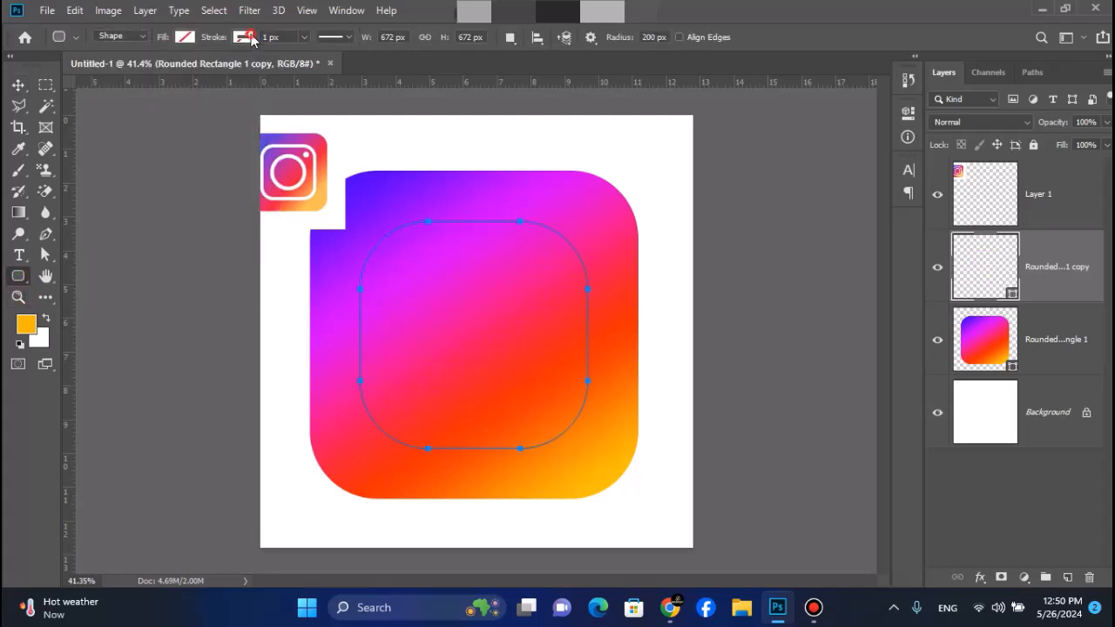
{"action": "left_click", "coordinate": [249, 38]}
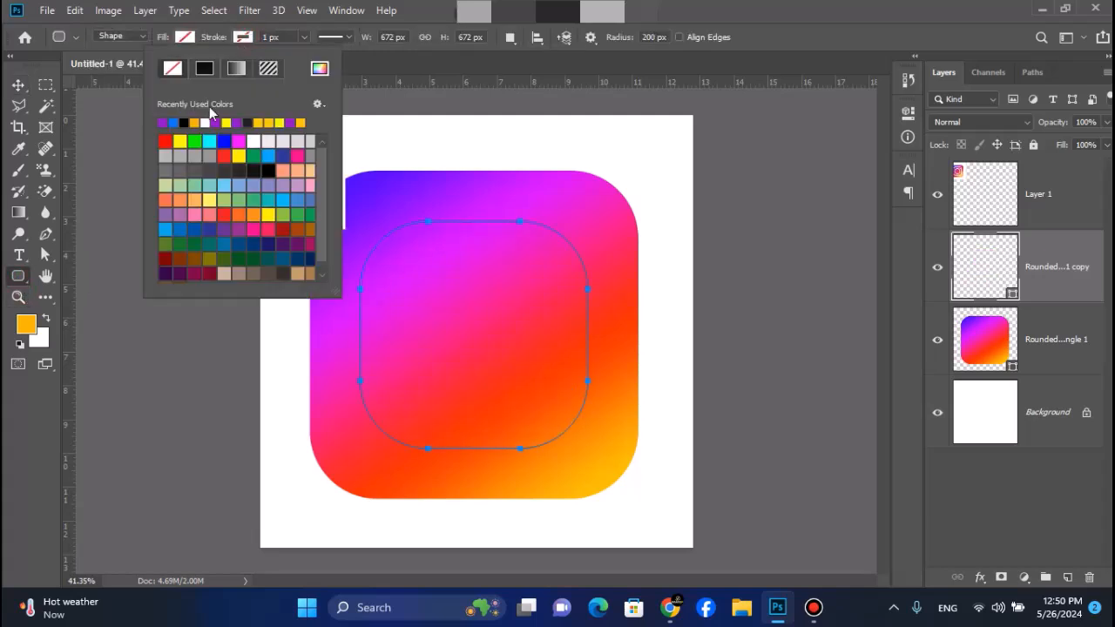
{"action": "left_click", "coordinate": [300, 39]}
{"action": "left_click_drag", "start_coordinate": [314, 55], "coordinate": [350, 65]}
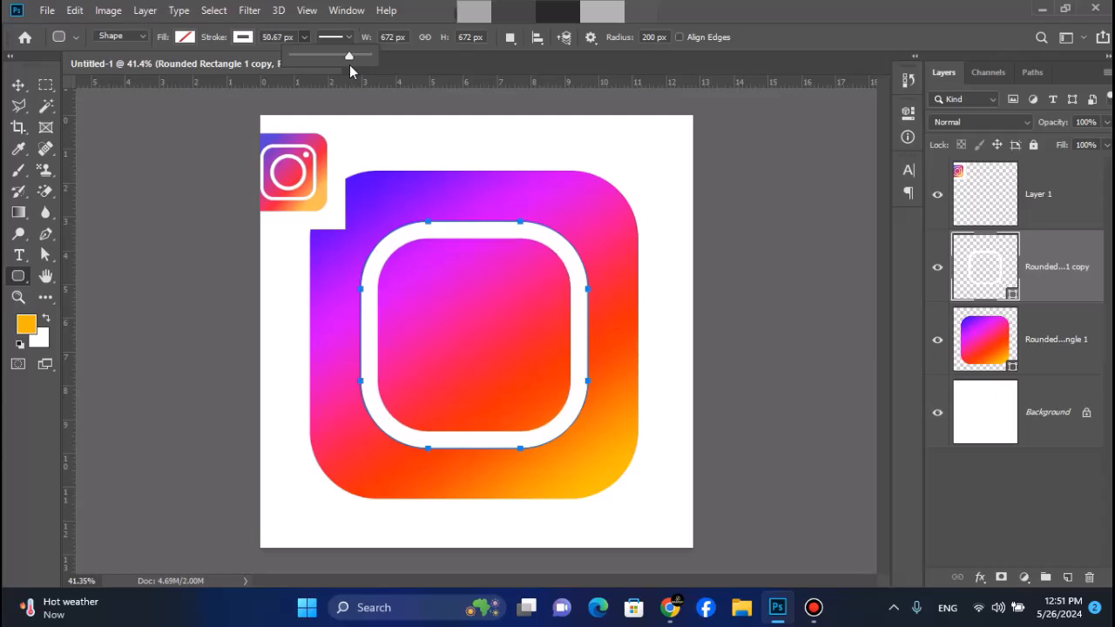
{"action": "left_click", "coordinate": [20, 85]}
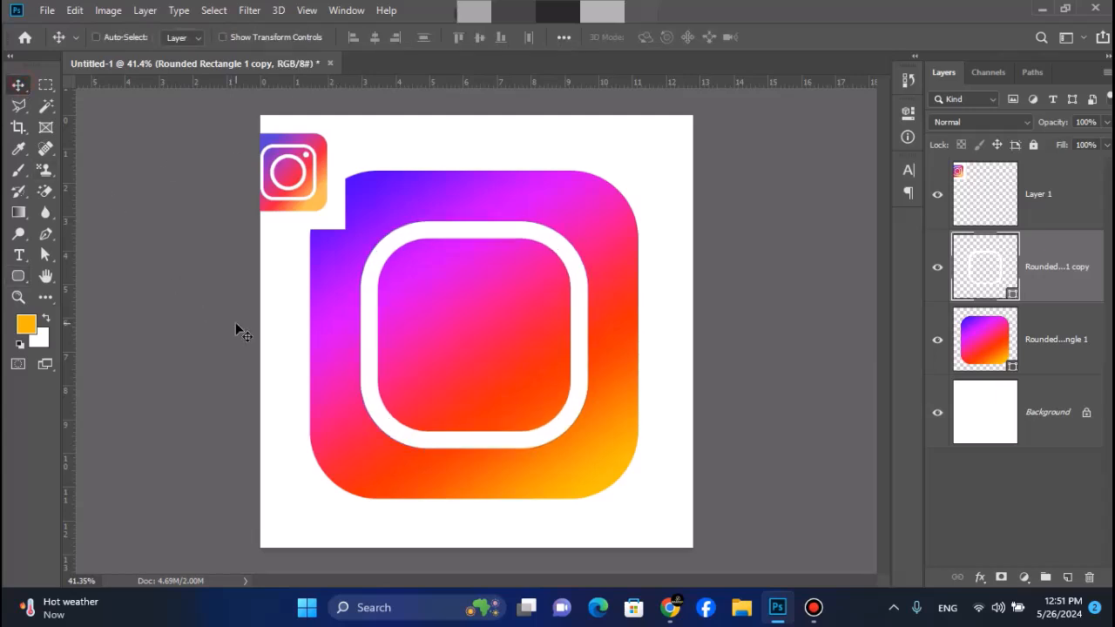
Step: Draw an unfilled, white-stroked circle about 333 × 333 px in the centre of the white rounded outline with the Ellipse tool
{"action": "left_click", "coordinate": [17, 279]}
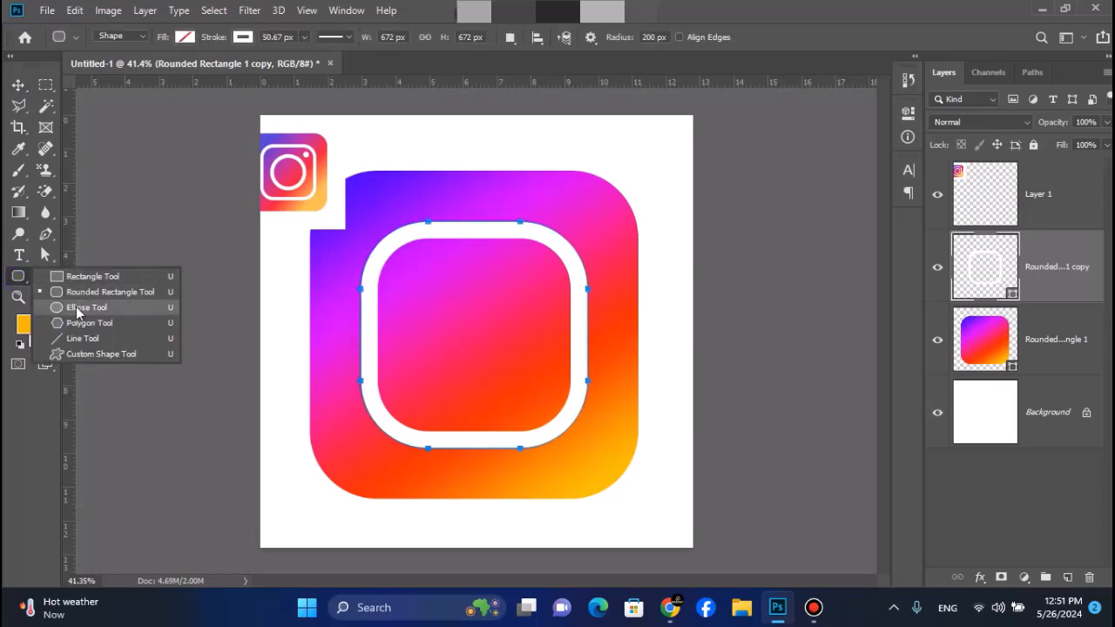
{"action": "left_click", "coordinate": [75, 307]}
{"action": "left_click_drag", "start_coordinate": [473, 335], "coordinate": [538, 387]}
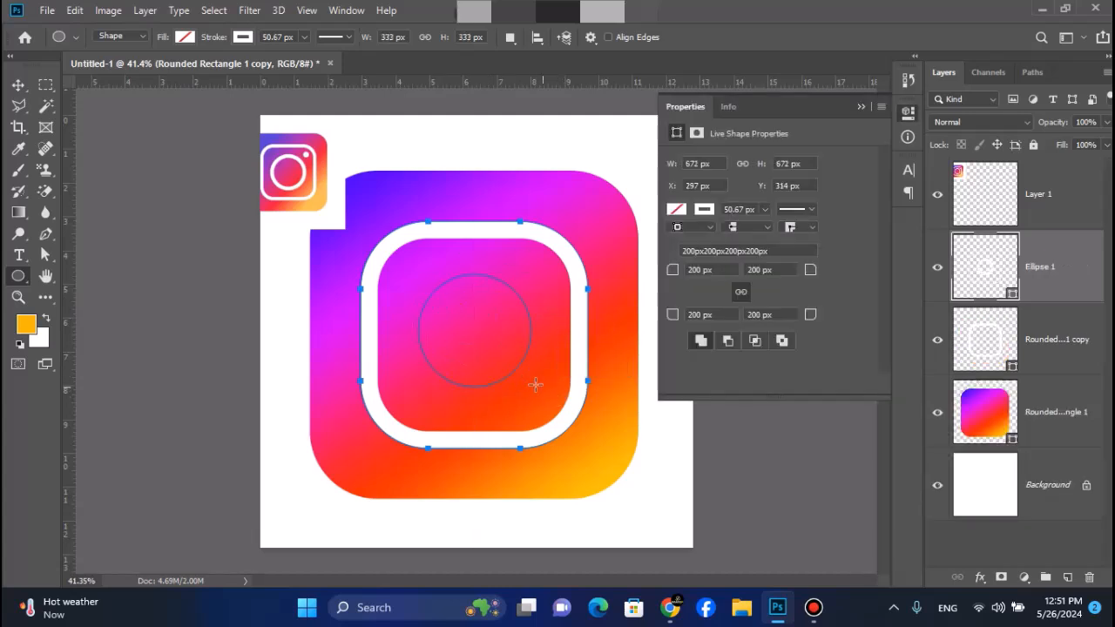
Step: Draw a small circle about 75 × 75 px inside the upper-right corner of the white outline and fill it white
{"action": "mouse_move", "coordinate": [524, 259]}
{"action": "left_mouse_down"}
{"action": "mouse_move", "coordinate": [545, 283]}
{"action": "mouse_move", "coordinate": [535, 296]}
{"action": "mouse_move", "coordinate": [550, 288]}
{"action": "left_mouse_up"}
{"action": "key", "text": "ctrl+z"}
{"action": "left_click", "coordinate": [675, 235]}
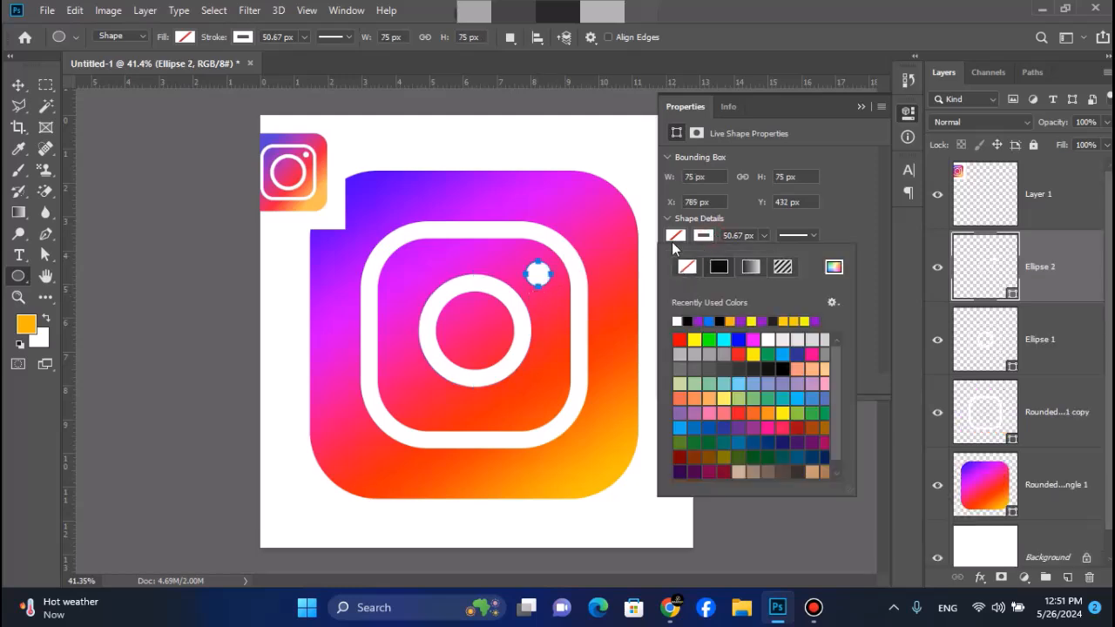
{"action": "left_click", "coordinate": [677, 321]}
{"action": "left_click", "coordinate": [861, 106]}
{"action": "left_click", "coordinate": [860, 106]}
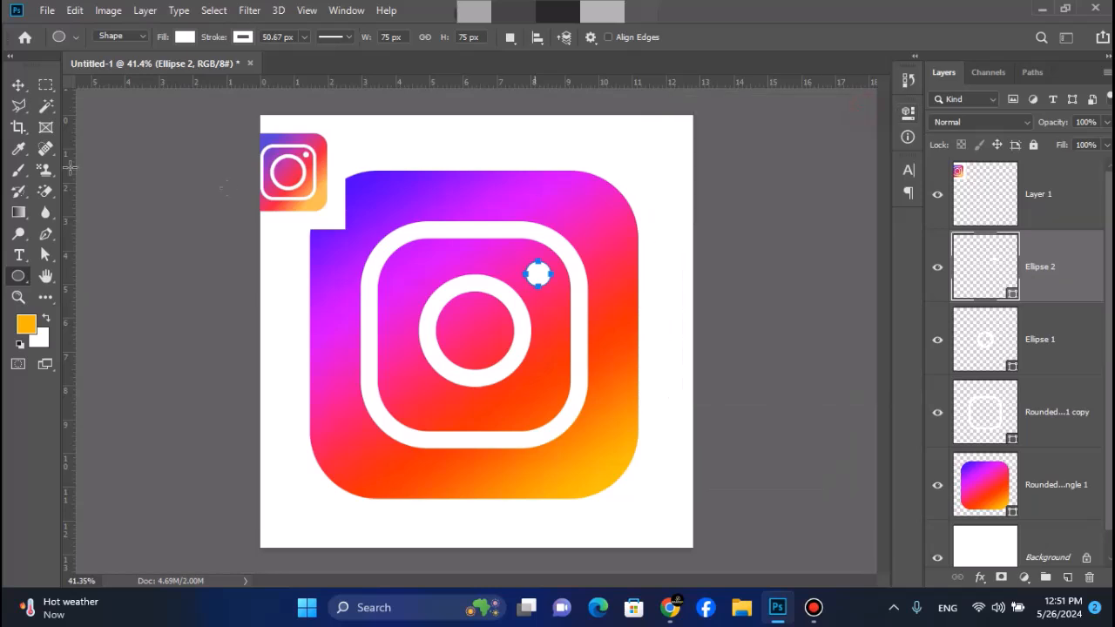
Step: Delete the pasted reference logo layer, Layer 1
{"action": "left_click", "coordinate": [17, 85]}
{"action": "right_click", "coordinate": [296, 177]}
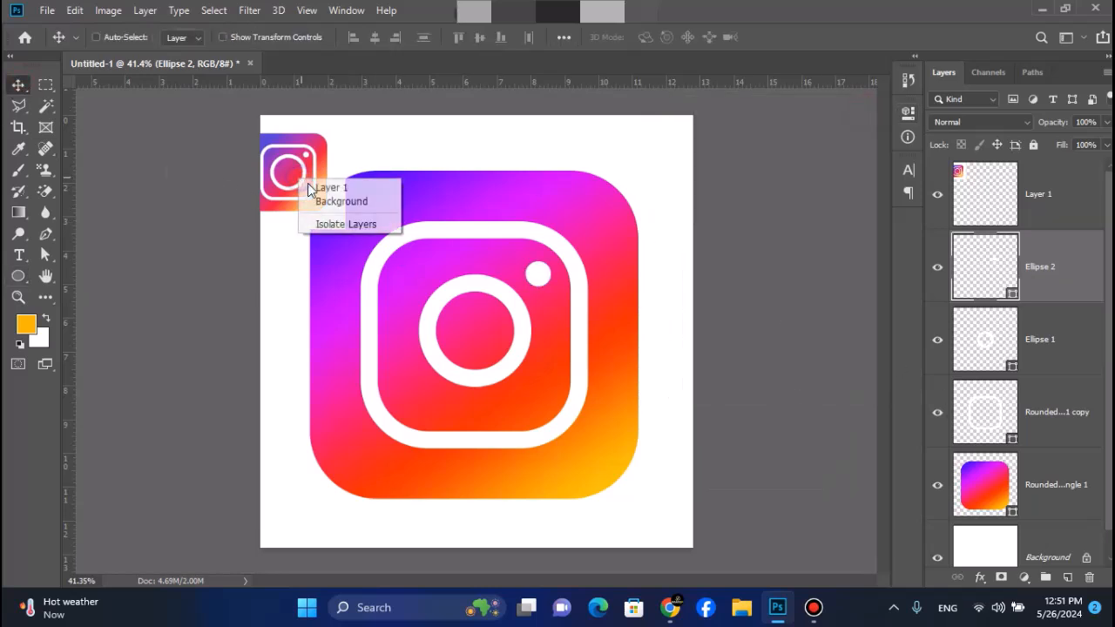
{"action": "left_click", "coordinate": [315, 188]}
{"action": "key", "text": "Delete"}
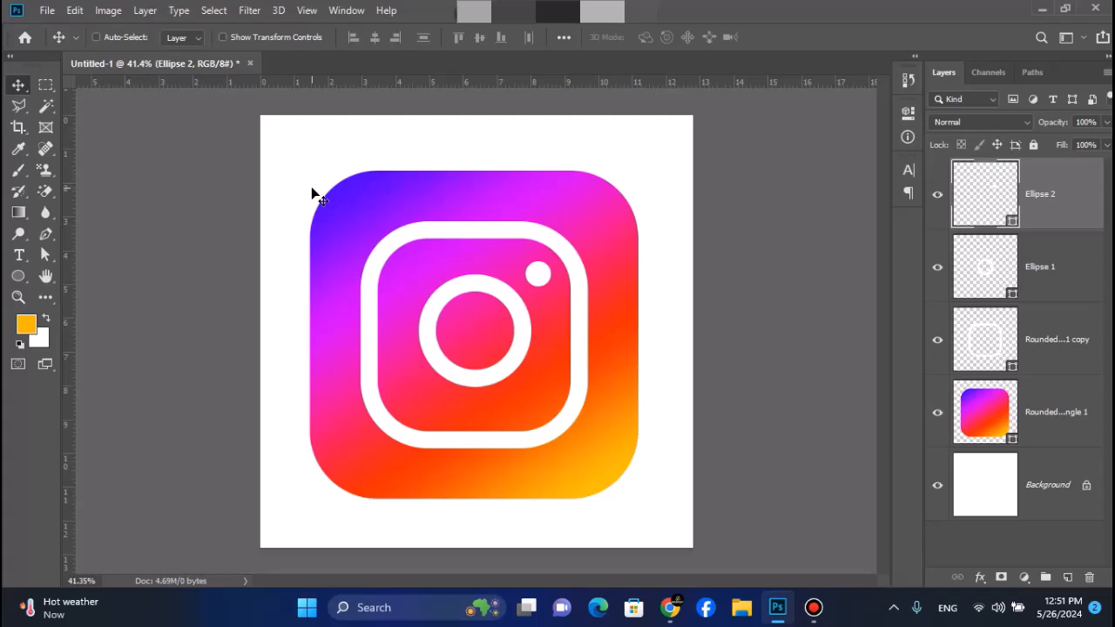